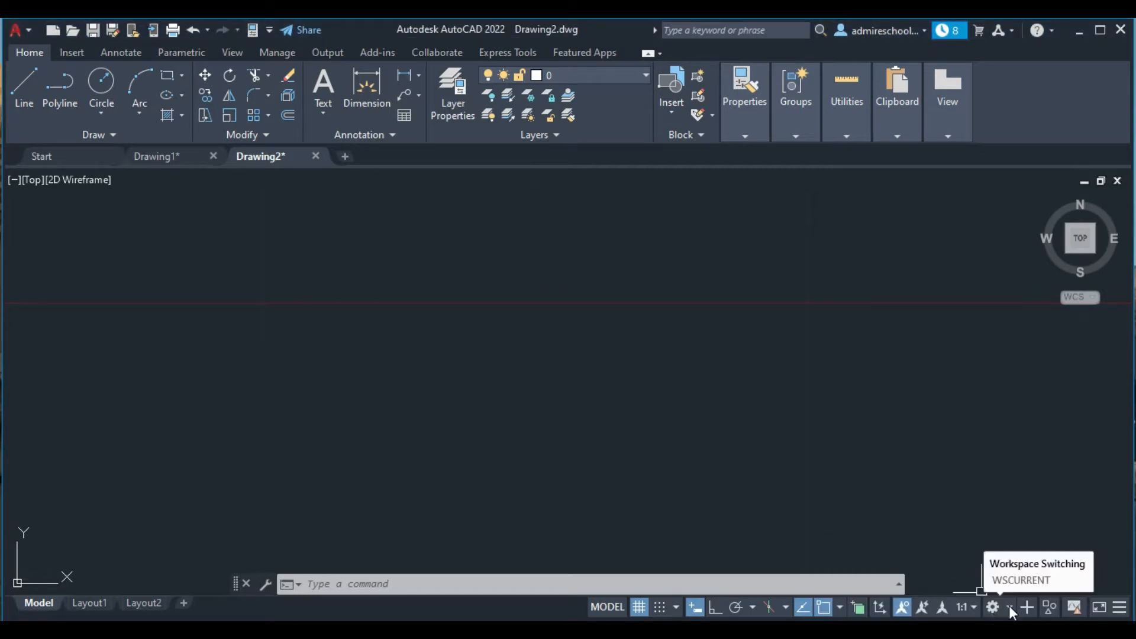
Step: Switch to the 3D Modeling workspace and display the available solid primitives
{"action": "left_click", "coordinate": [1009, 606]}
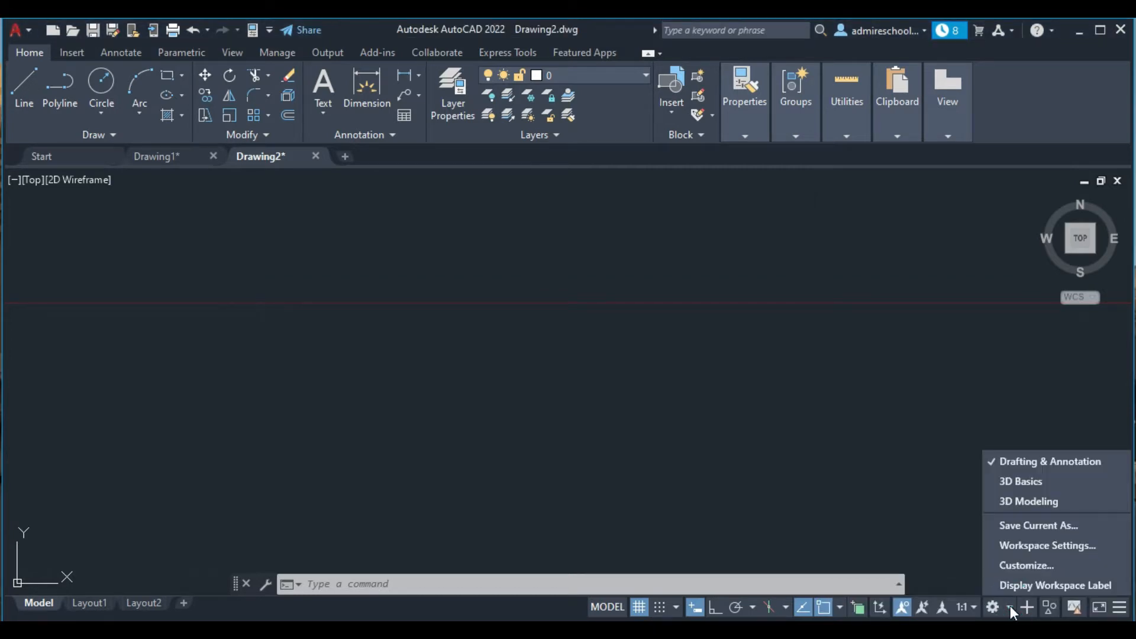
{"action": "left_click", "coordinate": [1035, 500]}
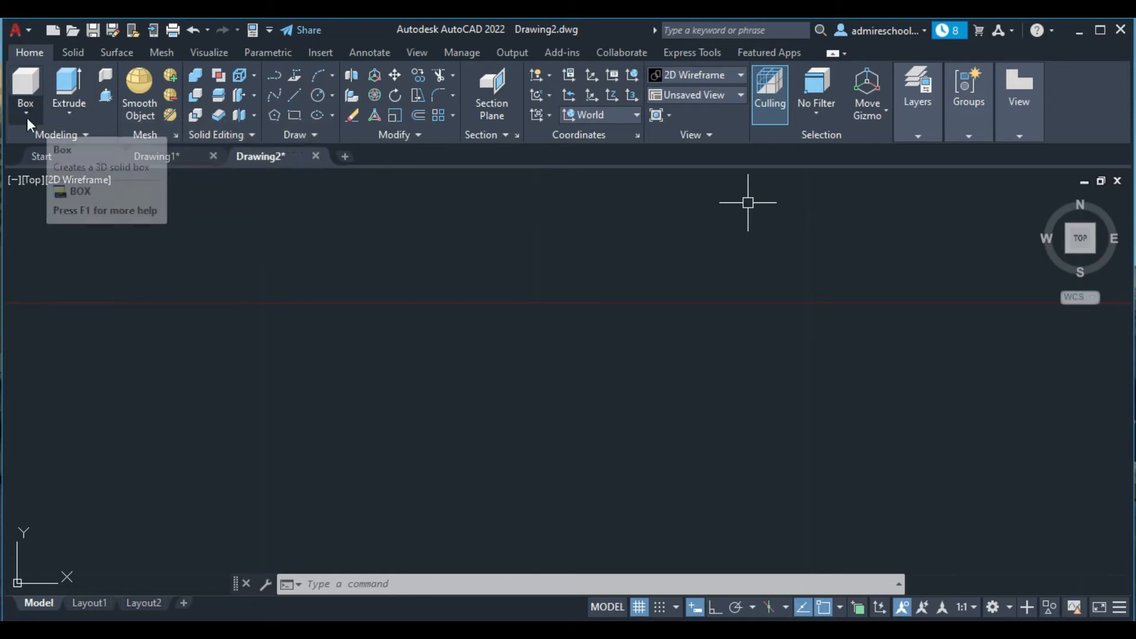
{"action": "left_click", "coordinate": [25, 116]}
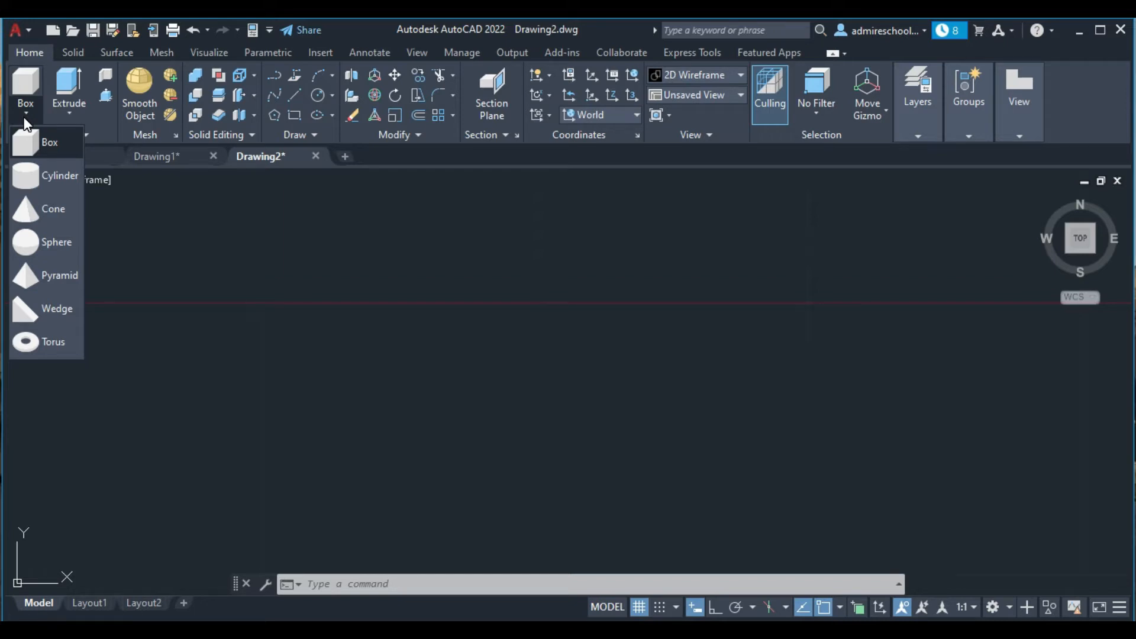
Step: Turn the drawing grid off and on again, and examine it around the origin
{"action": "left_click", "coordinate": [641, 609]}
{"action": "left_click", "coordinate": [640, 609]}
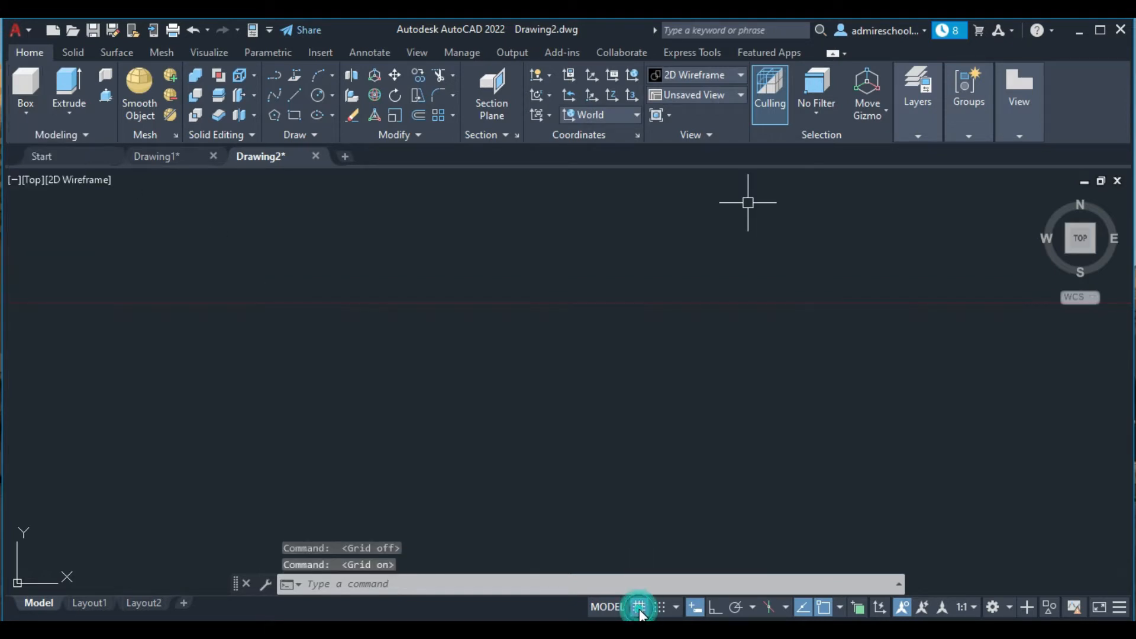
{"action": "scroll", "coordinate": [591, 441], "scroll_direction": "down", "scroll_amount": 10}
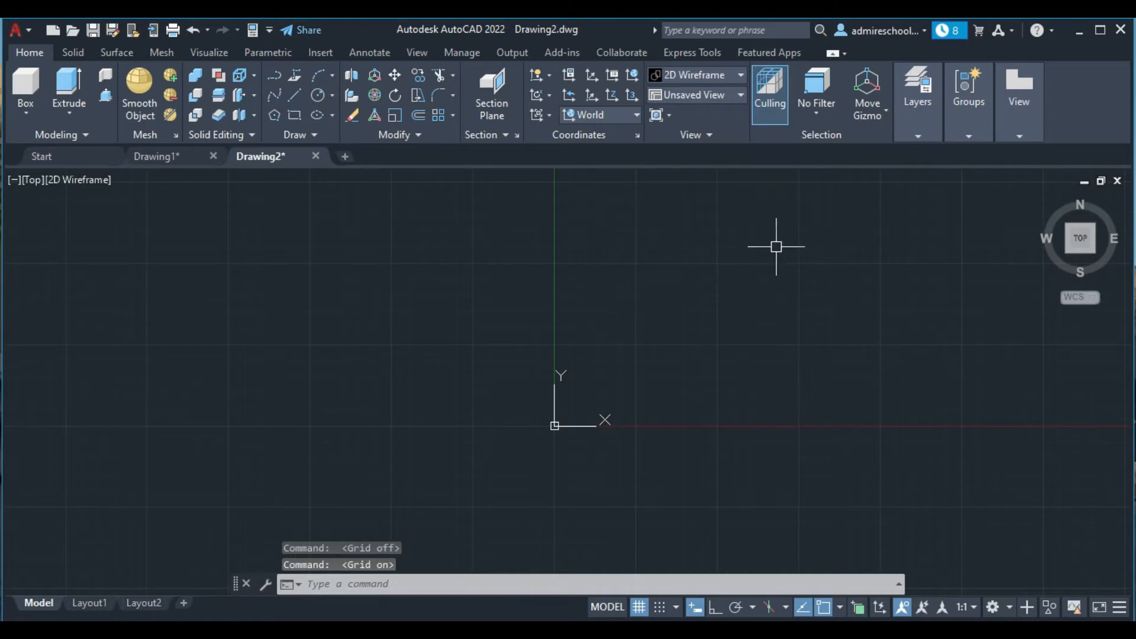
{"action": "scroll", "coordinate": [808, 263], "scroll_direction": "up", "scroll_amount": 6}
{"action": "scroll", "coordinate": [807, 264], "scroll_direction": "down", "scroll_amount": 12}
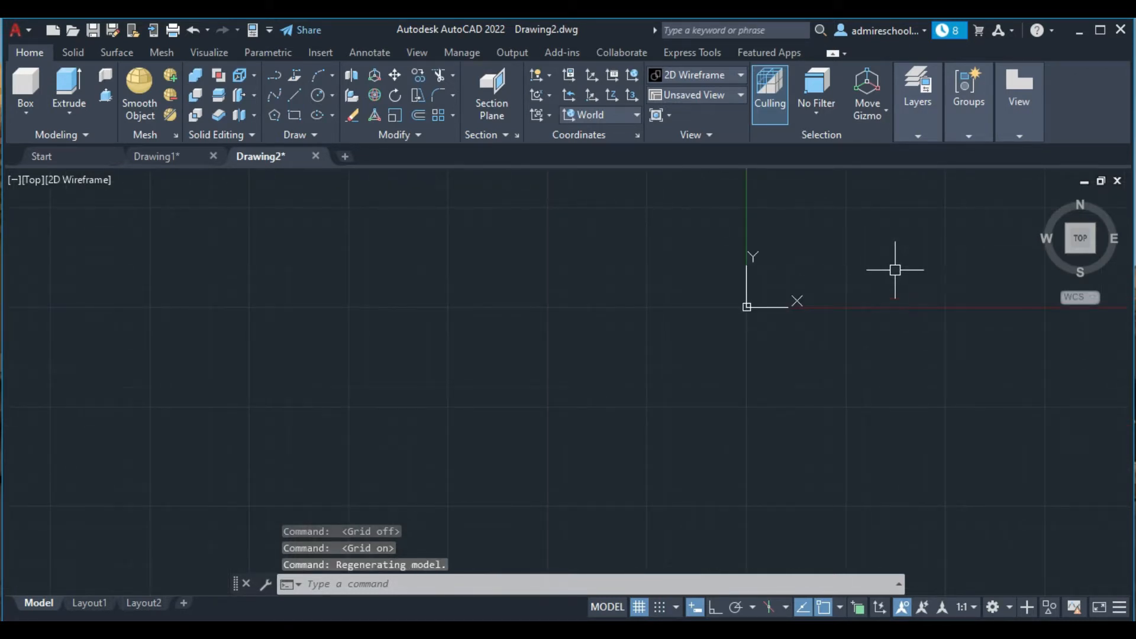
{"action": "scroll", "coordinate": [885, 270], "scroll_direction": "up", "scroll_amount": 8}
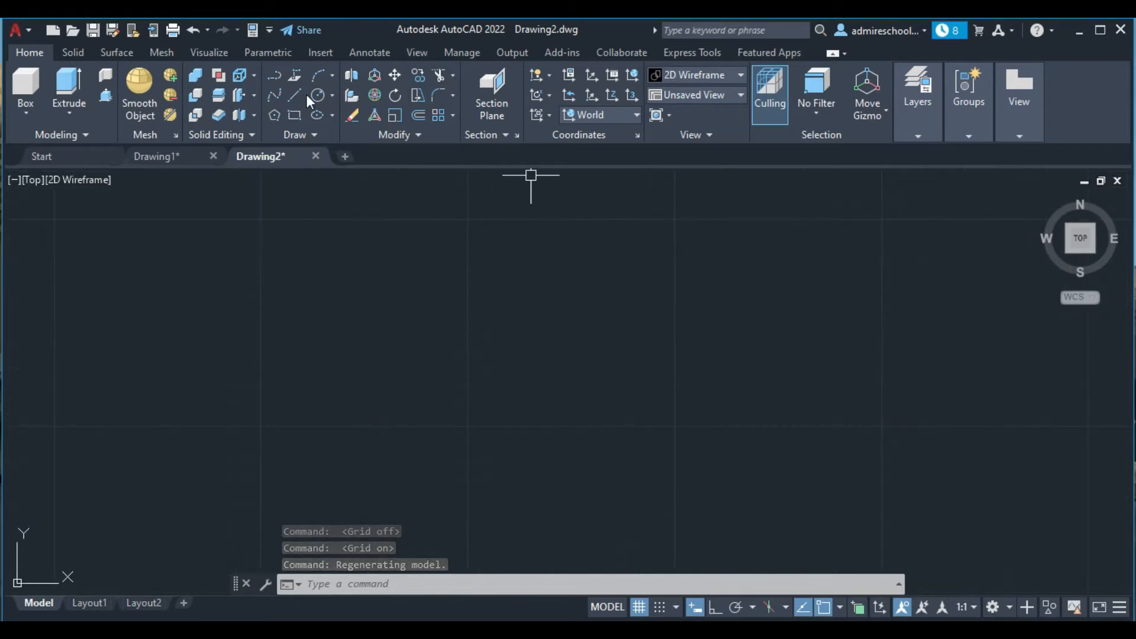
Step: Create a solid box in the SW Isometric view with a 10 by 20 base, extending about 23 units downward
{"action": "left_click", "coordinate": [30, 111]}
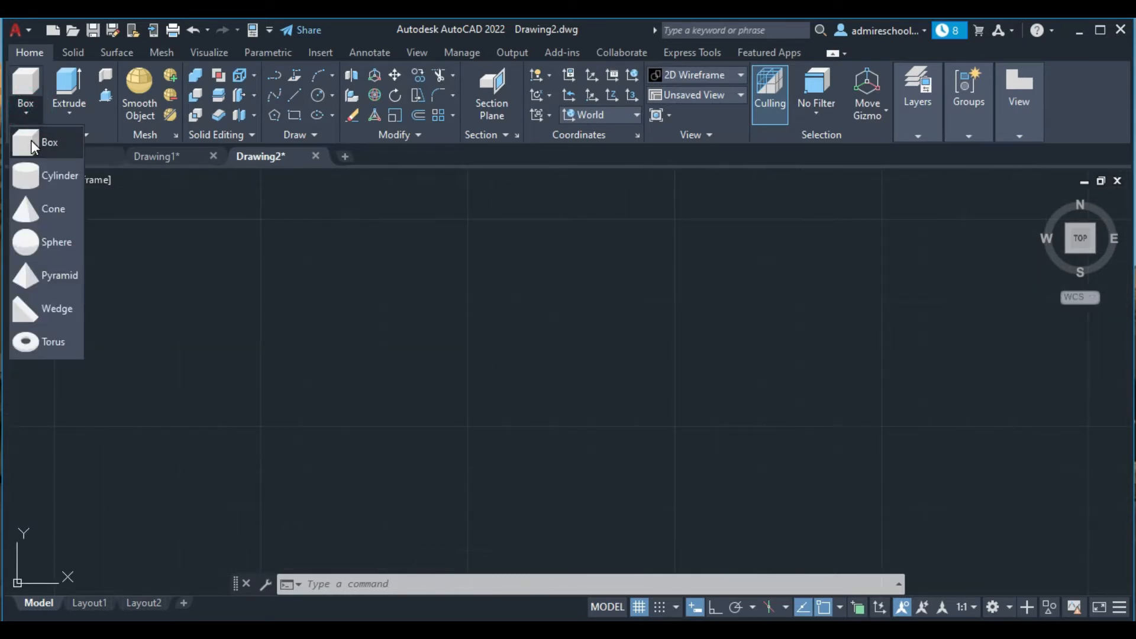
{"action": "left_click", "coordinate": [31, 139]}
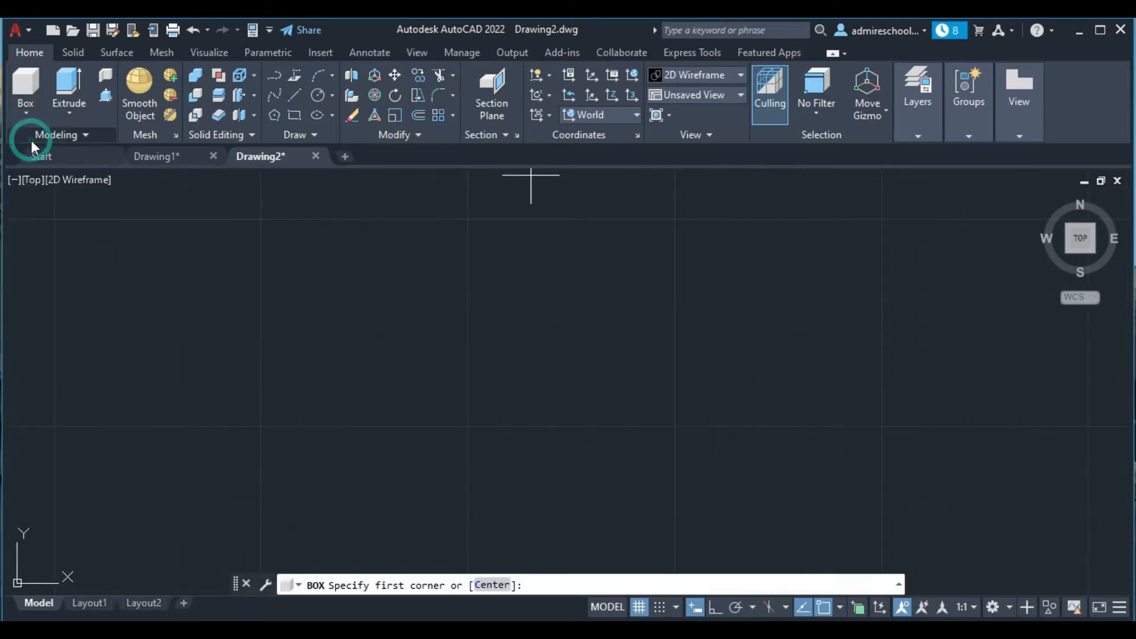
{"action": "left_click", "coordinate": [1069, 255]}
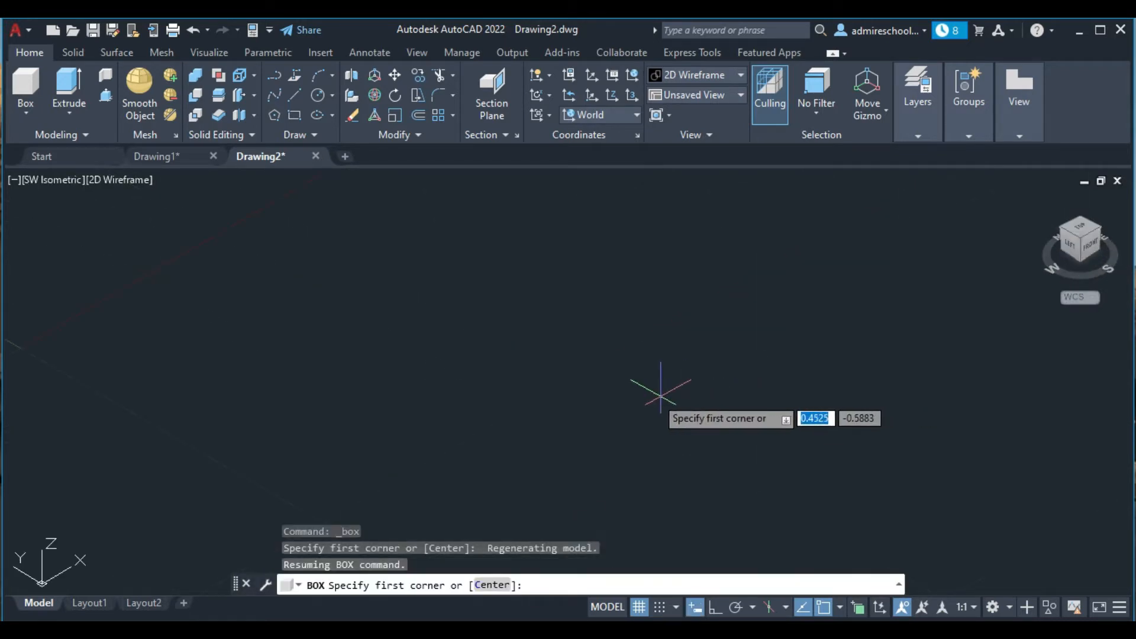
{"action": "left_click", "coordinate": [617, 419]}
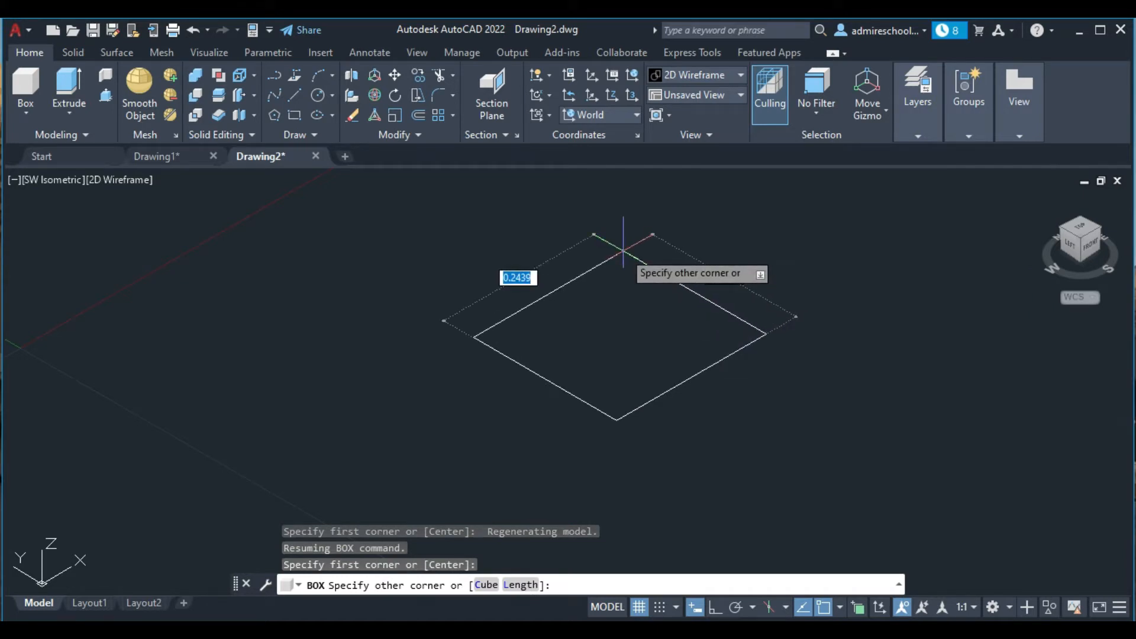
{"action": "type", "text": "10"}
{"action": "key", "text": "Tab"}
{"action": "type", "text": "20"}
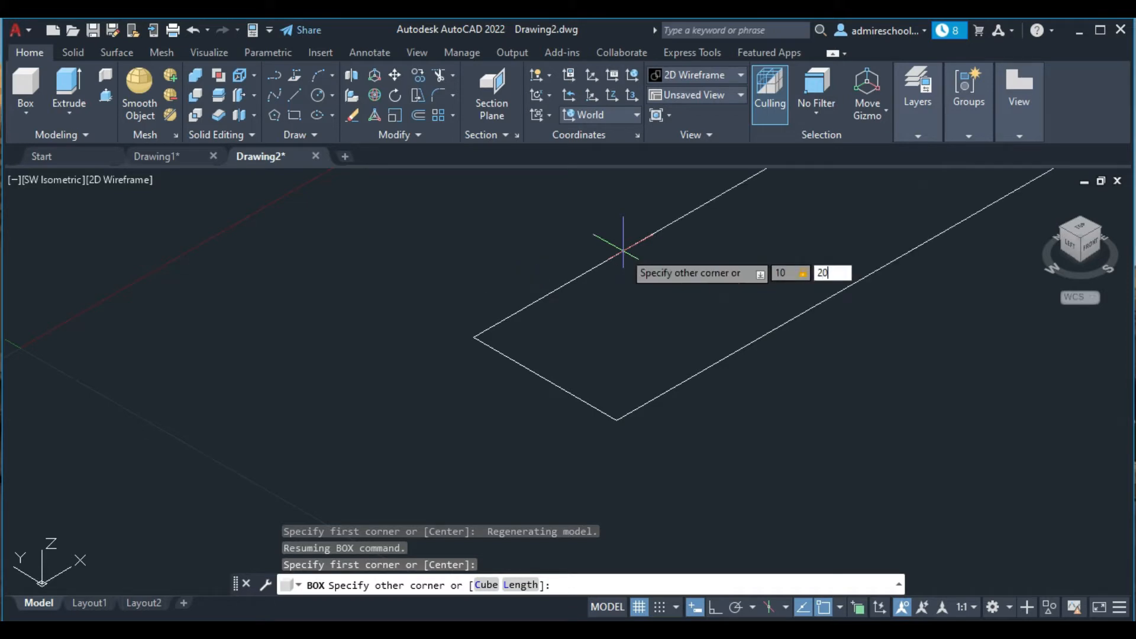
{"action": "key", "text": "Return"}
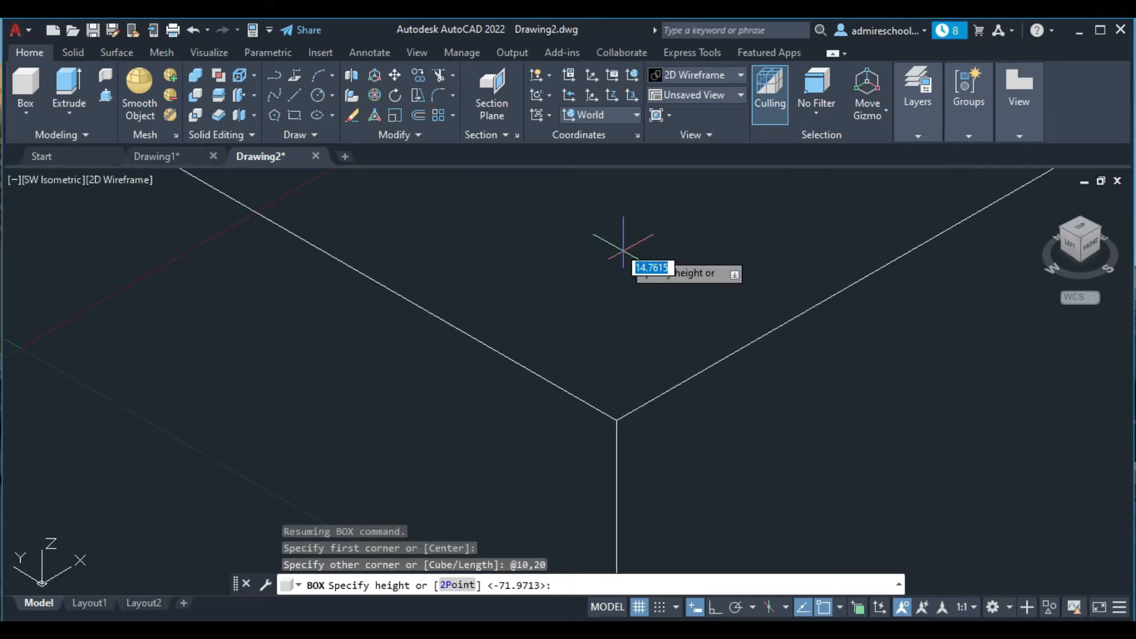
{"action": "scroll", "coordinate": [626, 253], "scroll_direction": "down", "scroll_amount": 3}
{"action": "scroll", "coordinate": [631, 260], "scroll_direction": "down", "scroll_amount": 5}
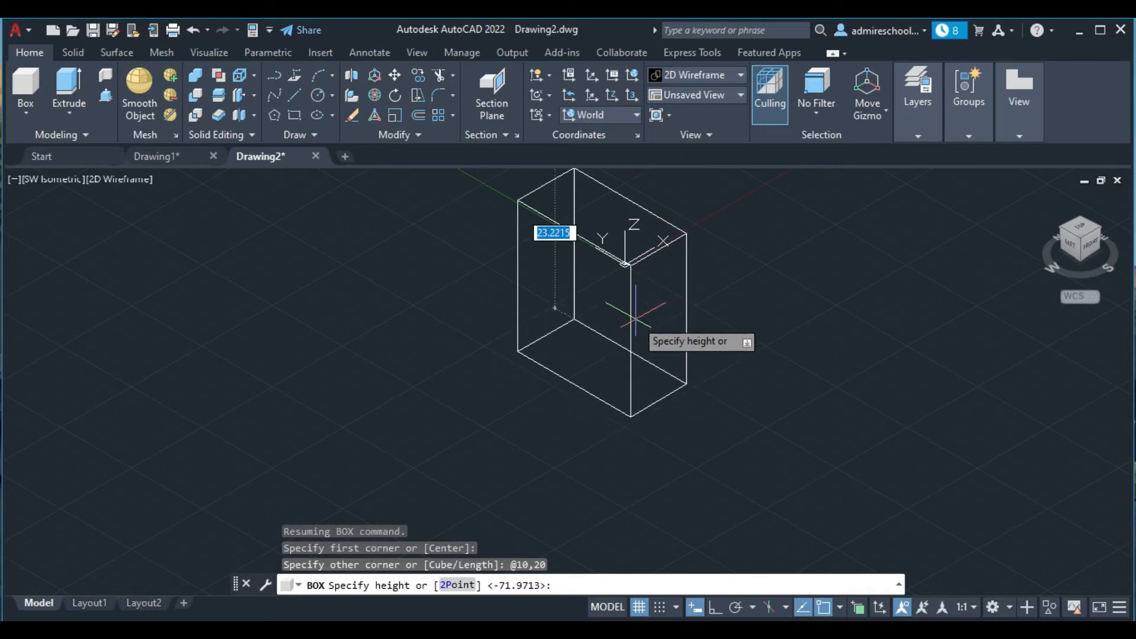
{"action": "left_click", "coordinate": [635, 318]}
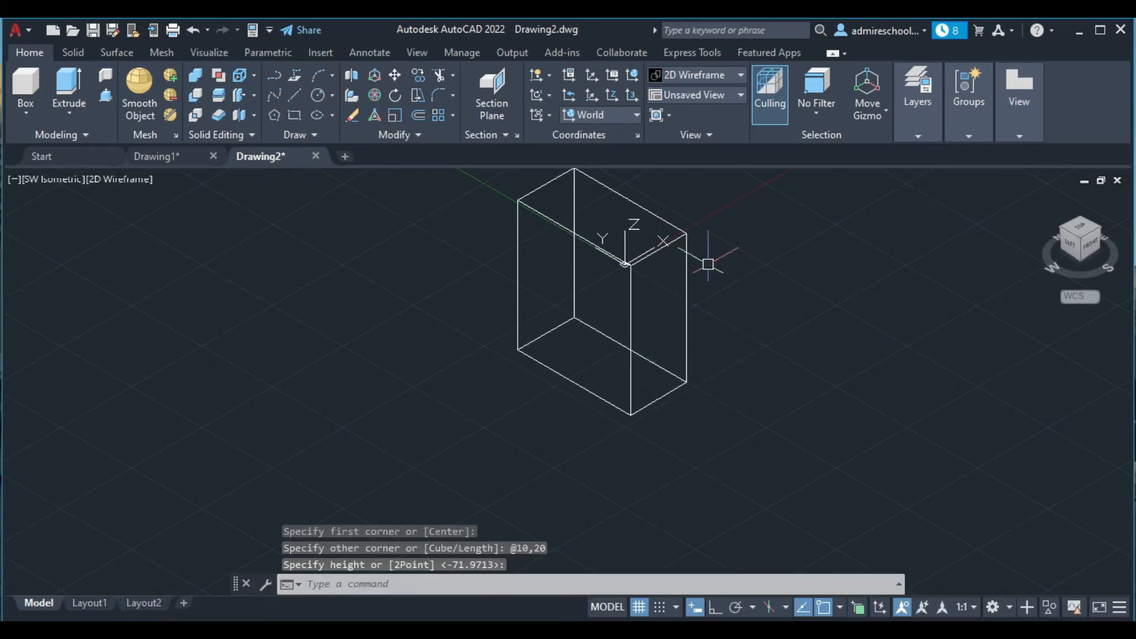
Step: Try the Realistic visual style on the box and set the viewport's visual style to Shades of Gray
{"action": "scroll", "coordinate": [709, 276], "scroll_direction": "down", "scroll_amount": 4}
{"action": "scroll", "coordinate": [738, 213], "scroll_direction": "down", "scroll_amount": 5}
{"action": "scroll", "coordinate": [785, 218], "scroll_direction": "up", "scroll_amount": 7}
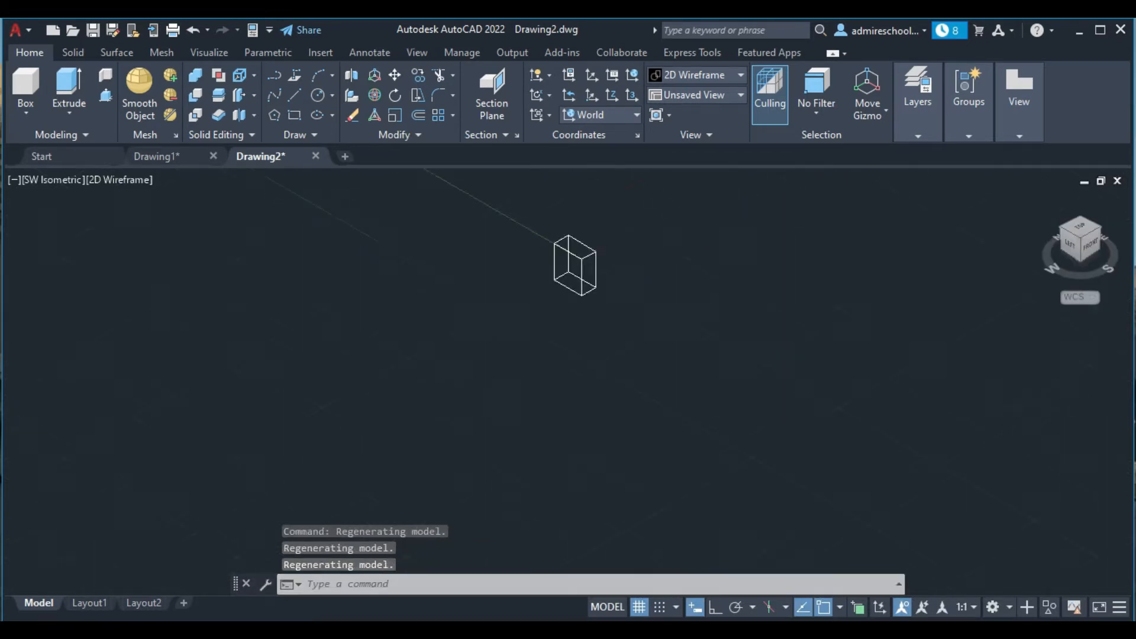
{"action": "scroll", "coordinate": [622, 239], "scroll_direction": "down", "scroll_amount": 4}
{"action": "scroll", "coordinate": [278, 240], "scroll_direction": "up", "scroll_amount": 3}
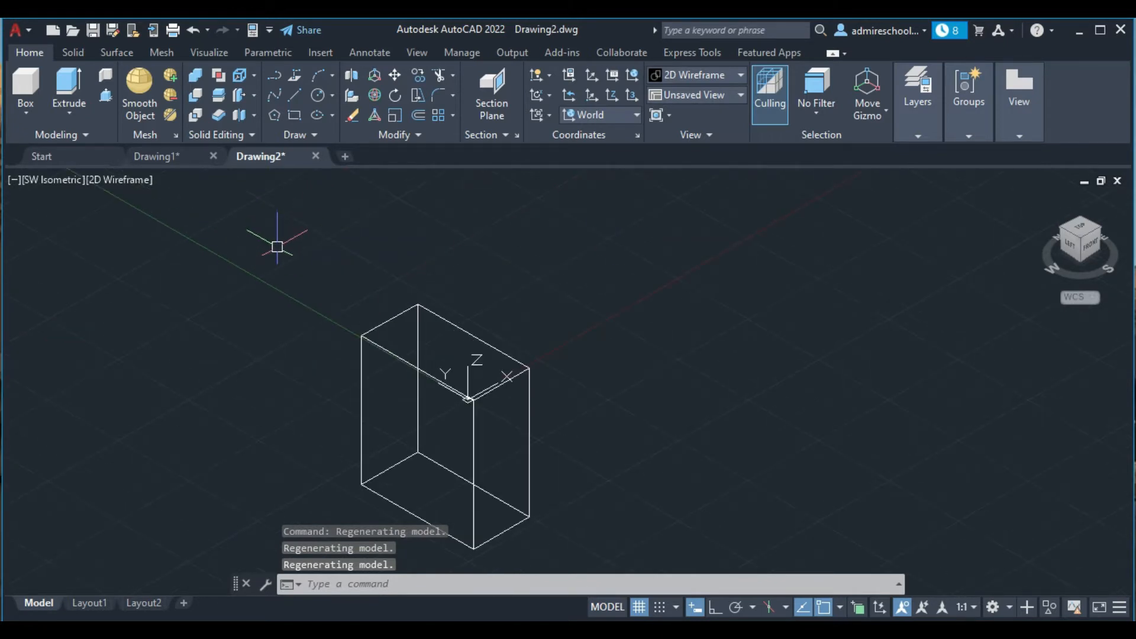
{"action": "scroll", "coordinate": [290, 271], "scroll_direction": "down", "scroll_amount": 2}
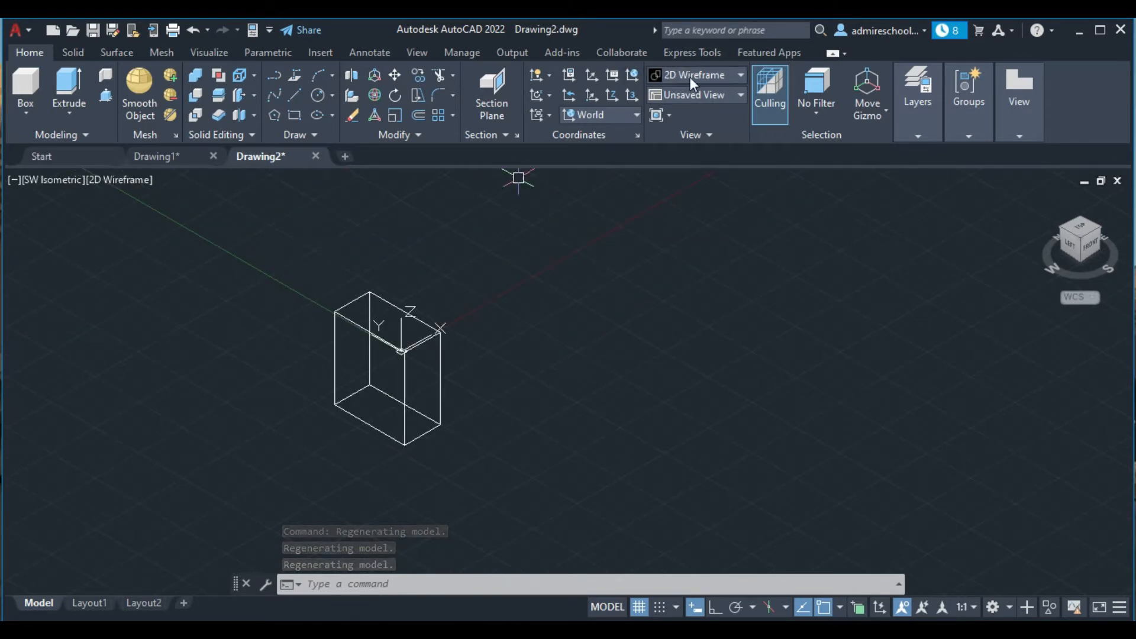
{"action": "left_click", "coordinate": [740, 74]}
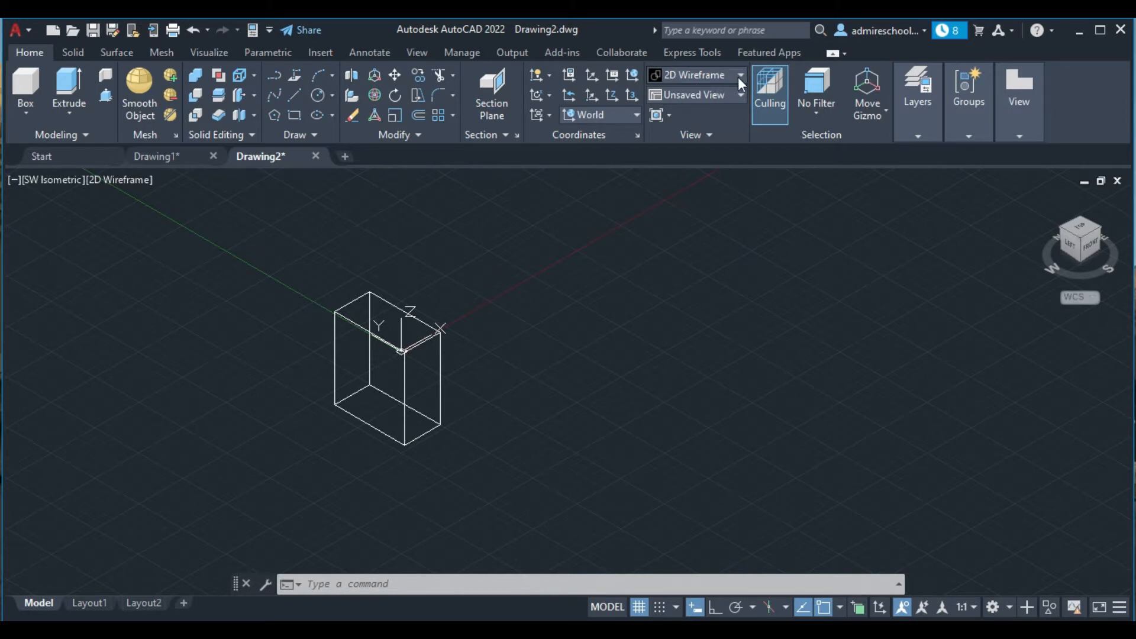
{"action": "left_click", "coordinate": [741, 75]}
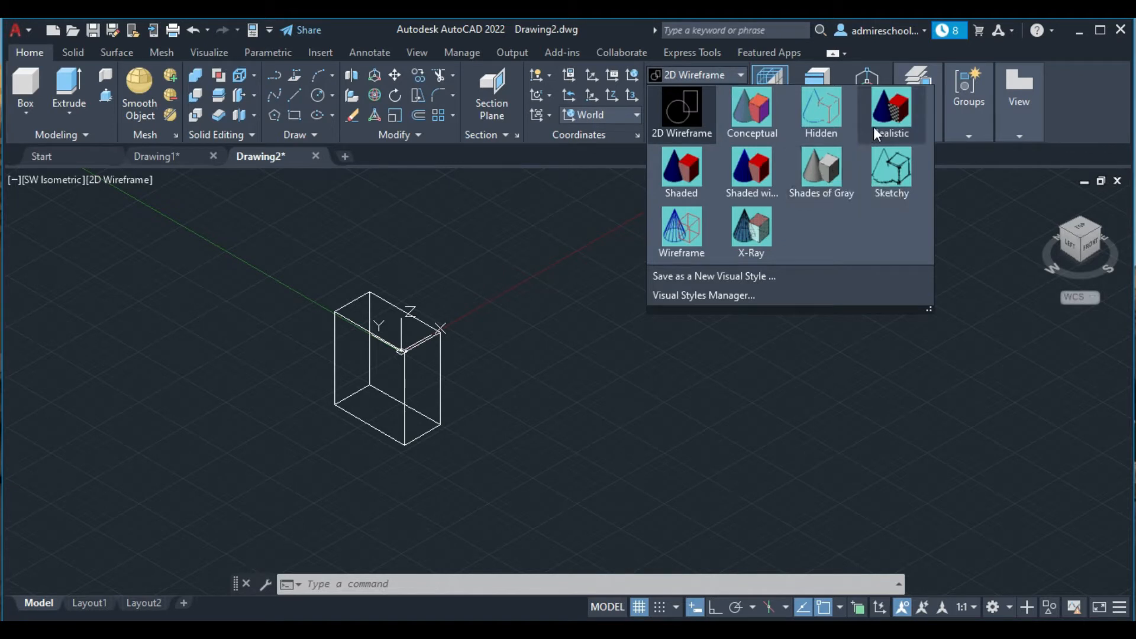
{"action": "left_click", "coordinate": [890, 111]}
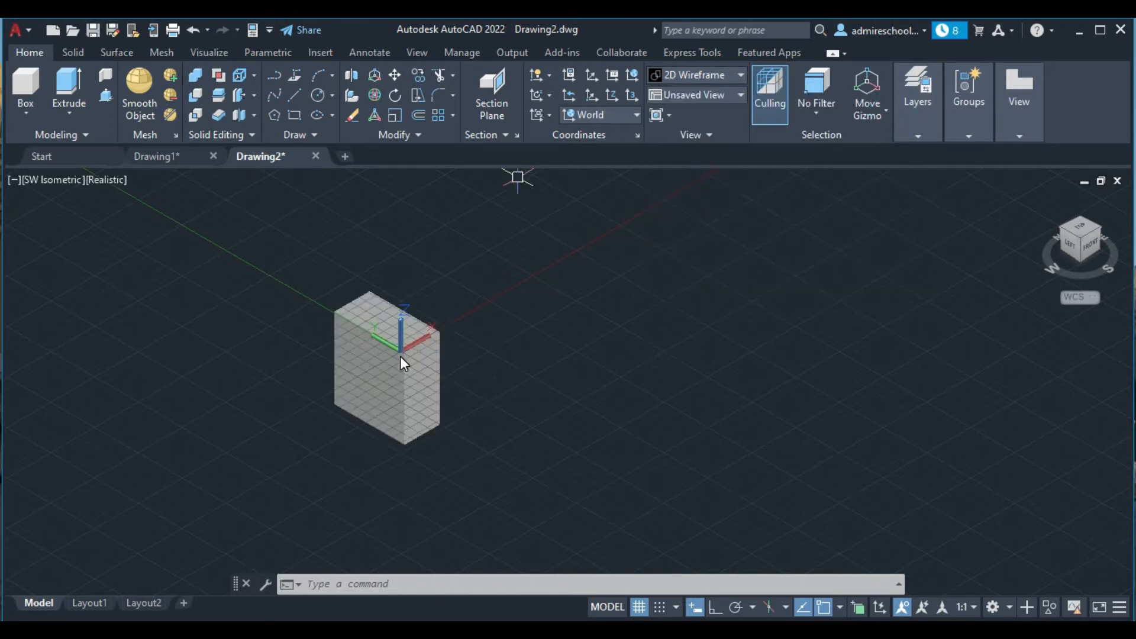
{"action": "left_click", "coordinate": [742, 74]}
{"action": "left_click", "coordinate": [828, 173]}
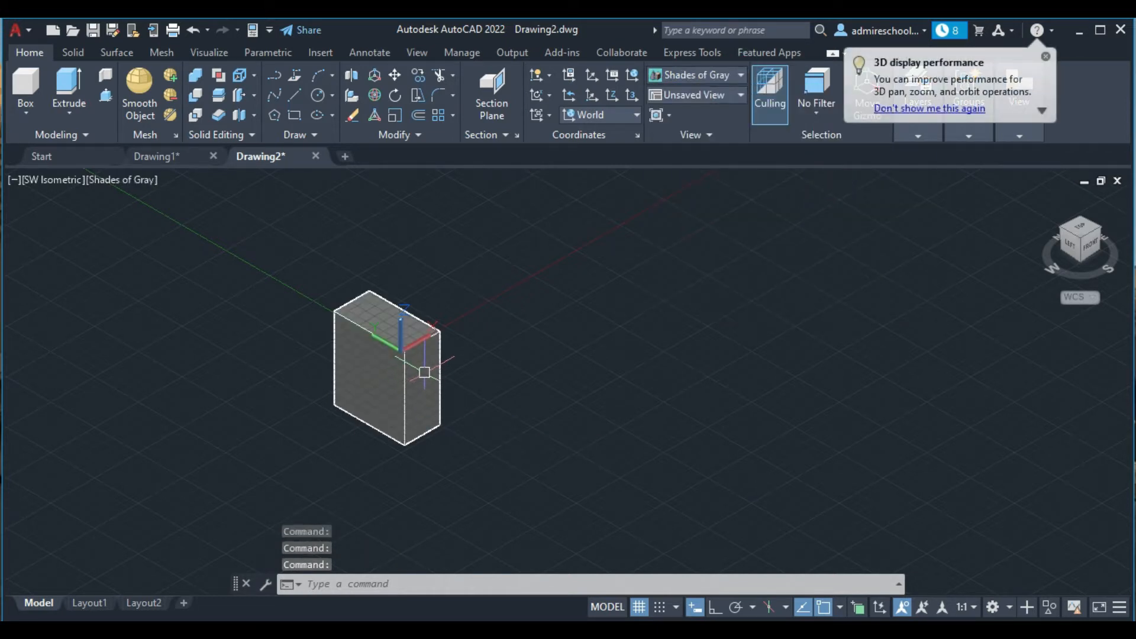
Step: Create a solid cylinder beside the box with a base radius of 10 and a height of 40
{"action": "left_click", "coordinate": [21, 112]}
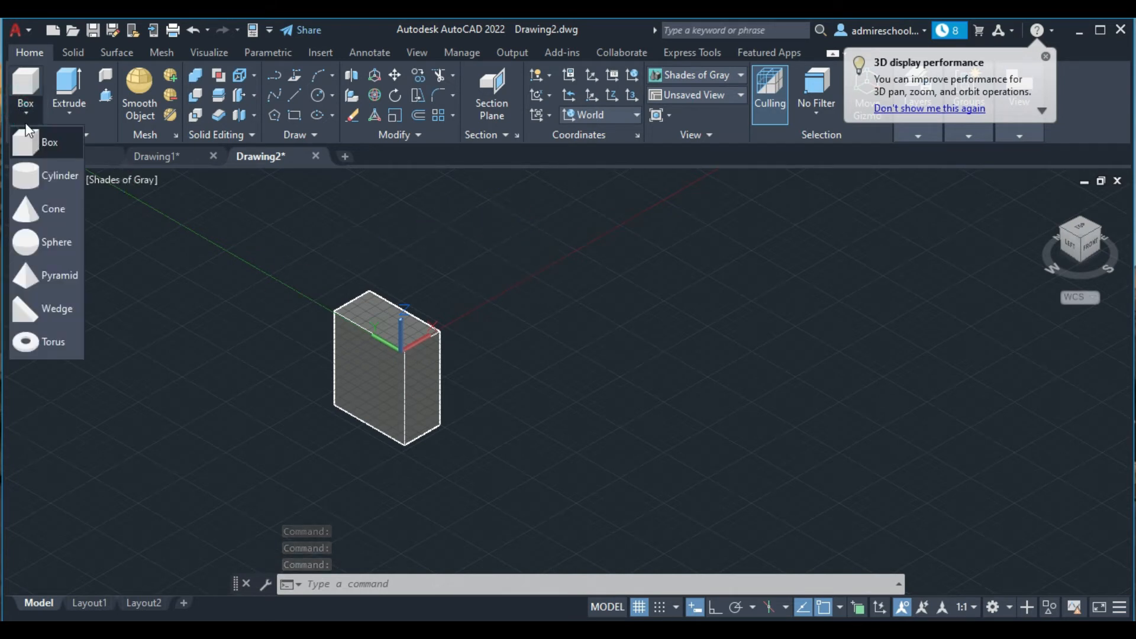
{"action": "left_click", "coordinate": [44, 173]}
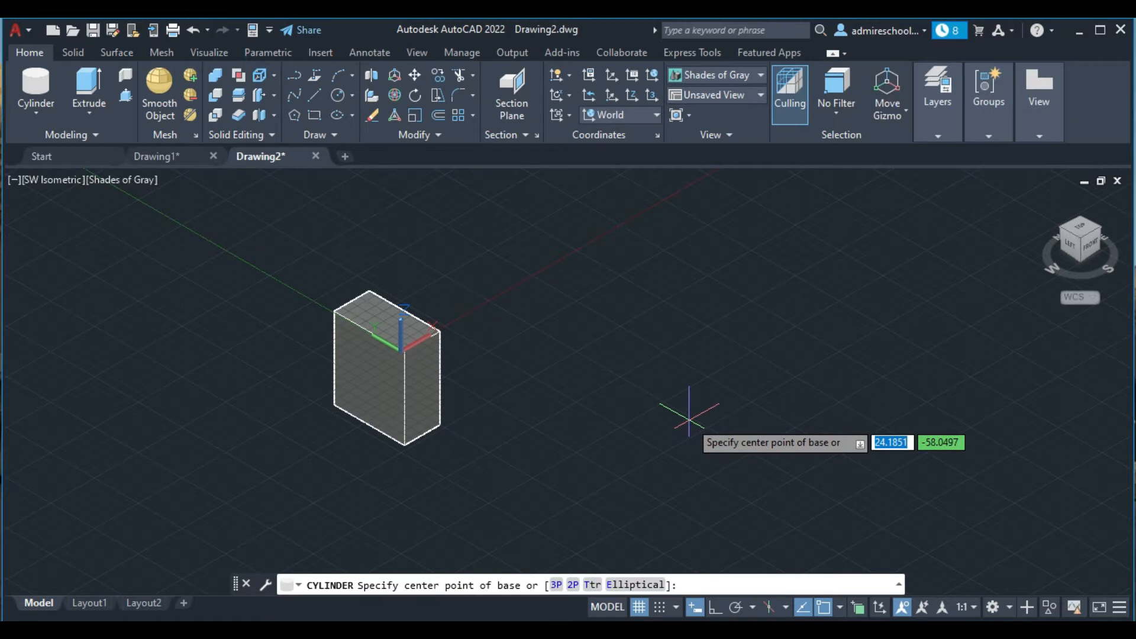
{"action": "left_click", "coordinate": [610, 409]}
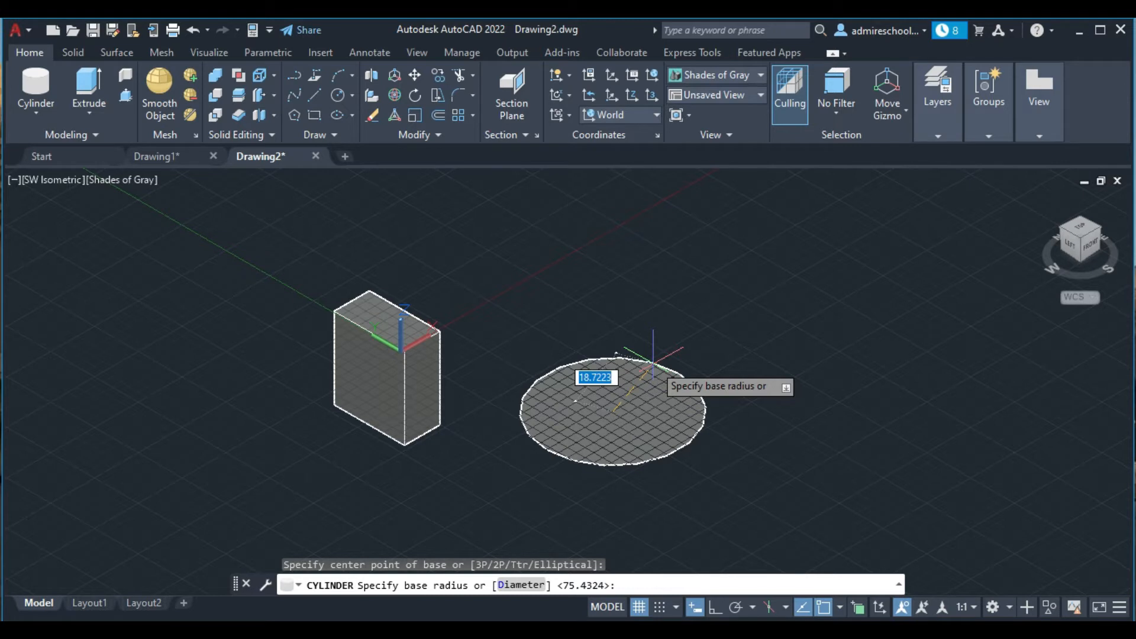
{"action": "type", "text": "10"}
{"action": "key", "text": "Return"}
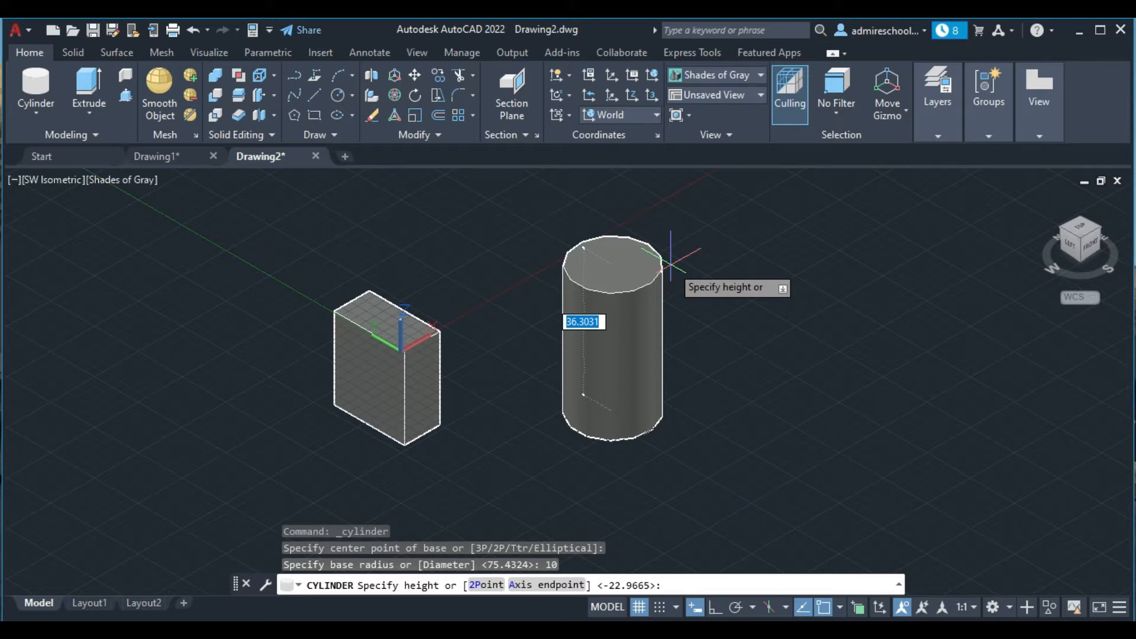
{"action": "type", "text": "40"}
{"action": "key", "text": "Return"}
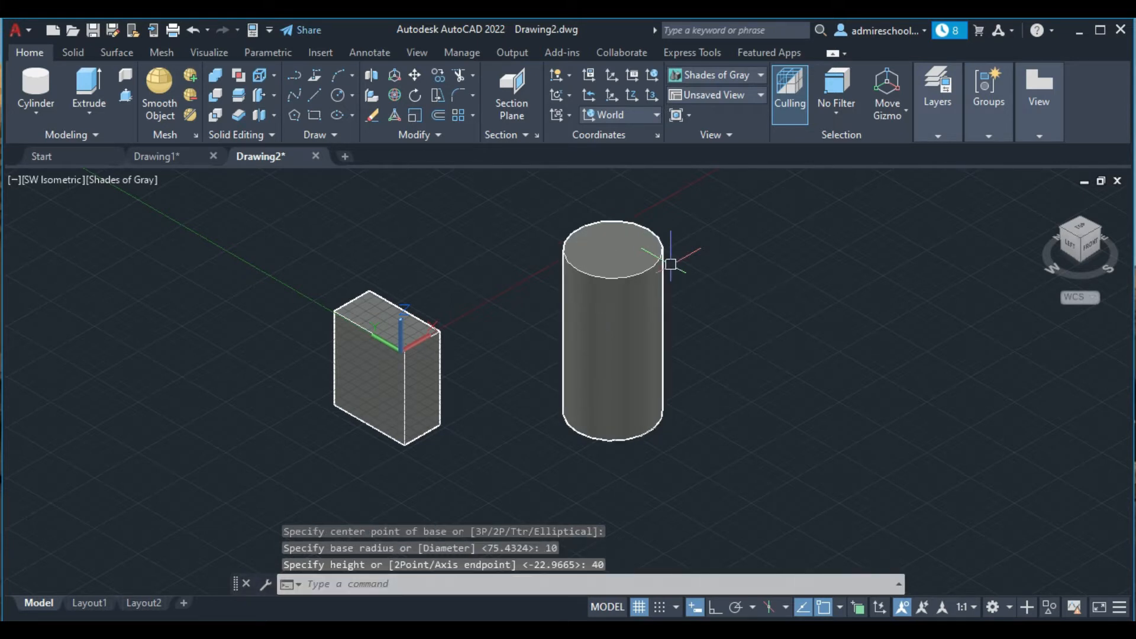
{"action": "left_click", "coordinate": [32, 106]}
{"action": "left_click", "coordinate": [54, 208]}
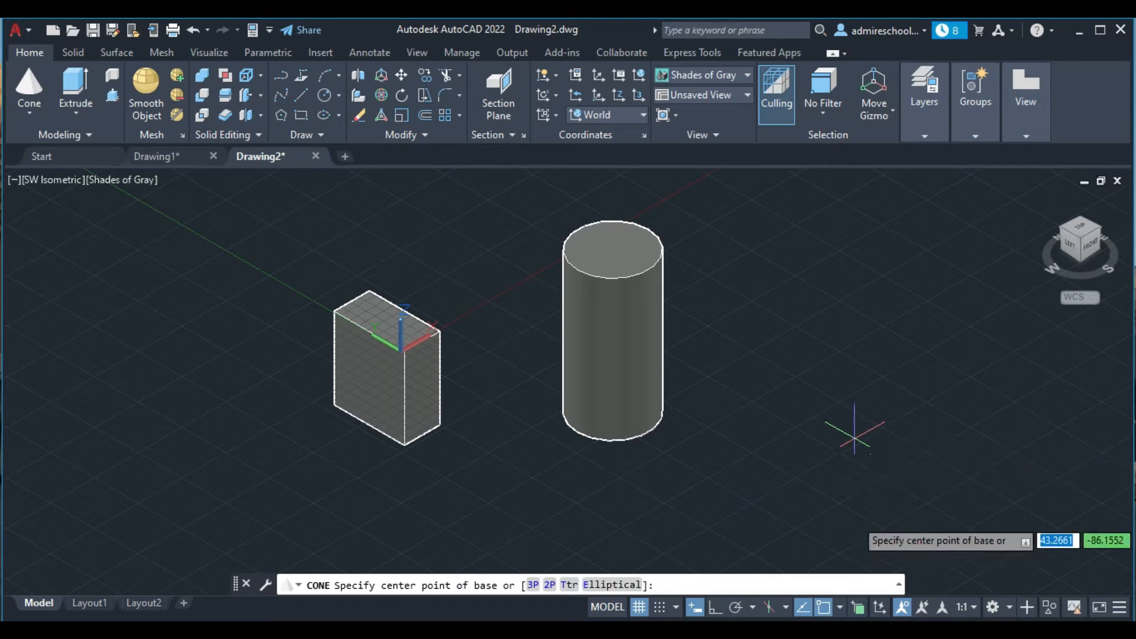
{"action": "left_click", "coordinate": [921, 630]}
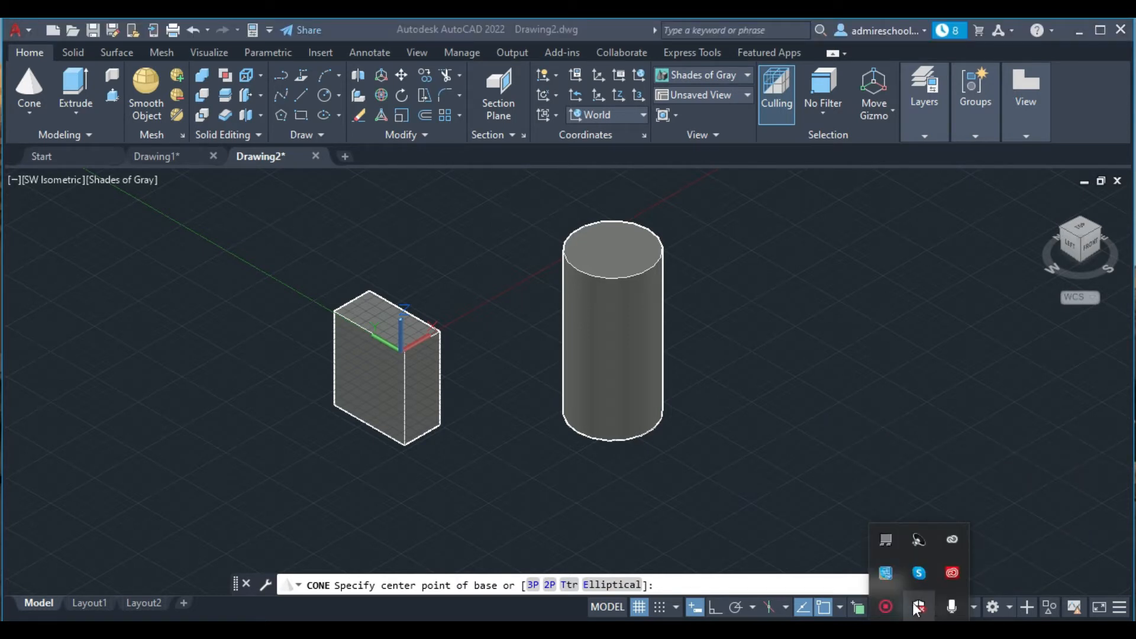
{"action": "left_click", "coordinate": [884, 606]}
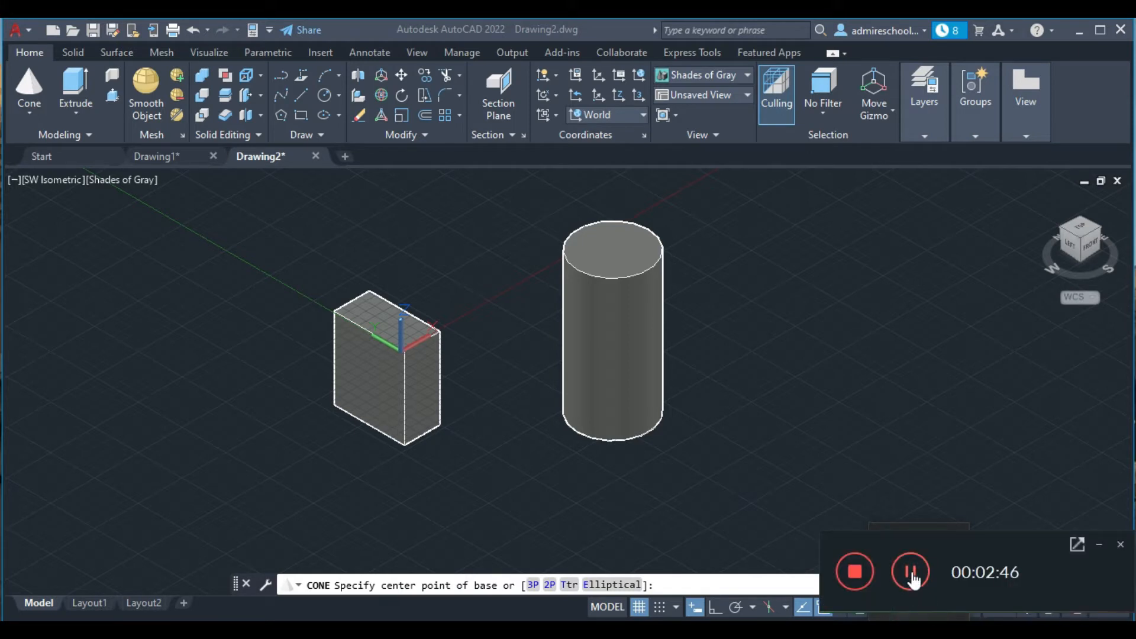
{"action": "left_click", "coordinate": [1075, 545]}
{"action": "left_click", "coordinate": [842, 441]}
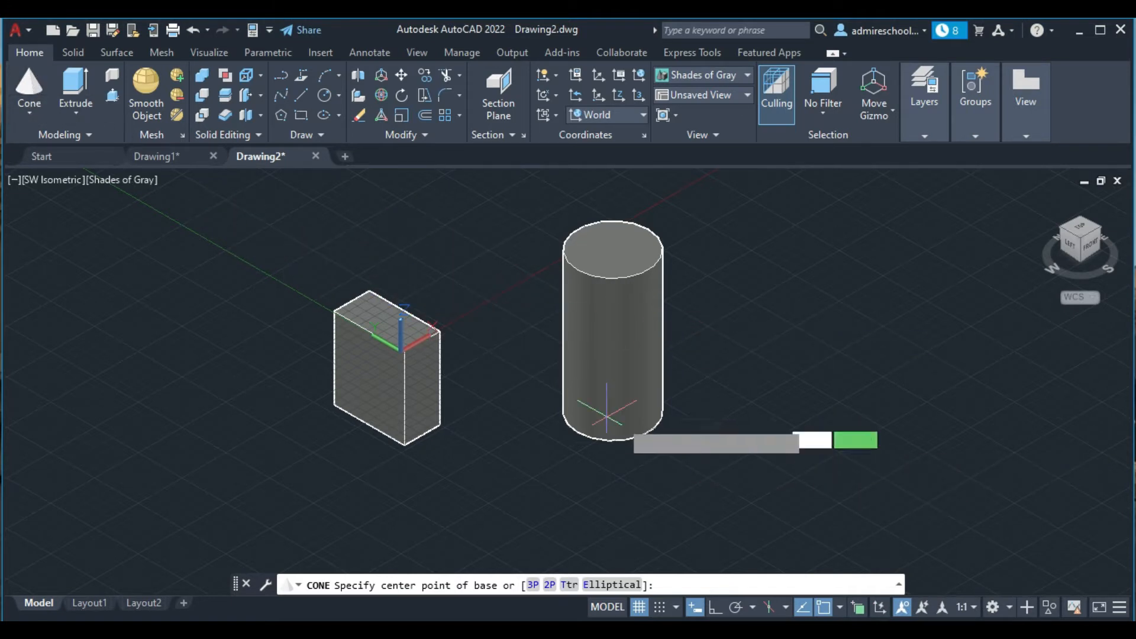
{"action": "left_click", "coordinate": [855, 455]}
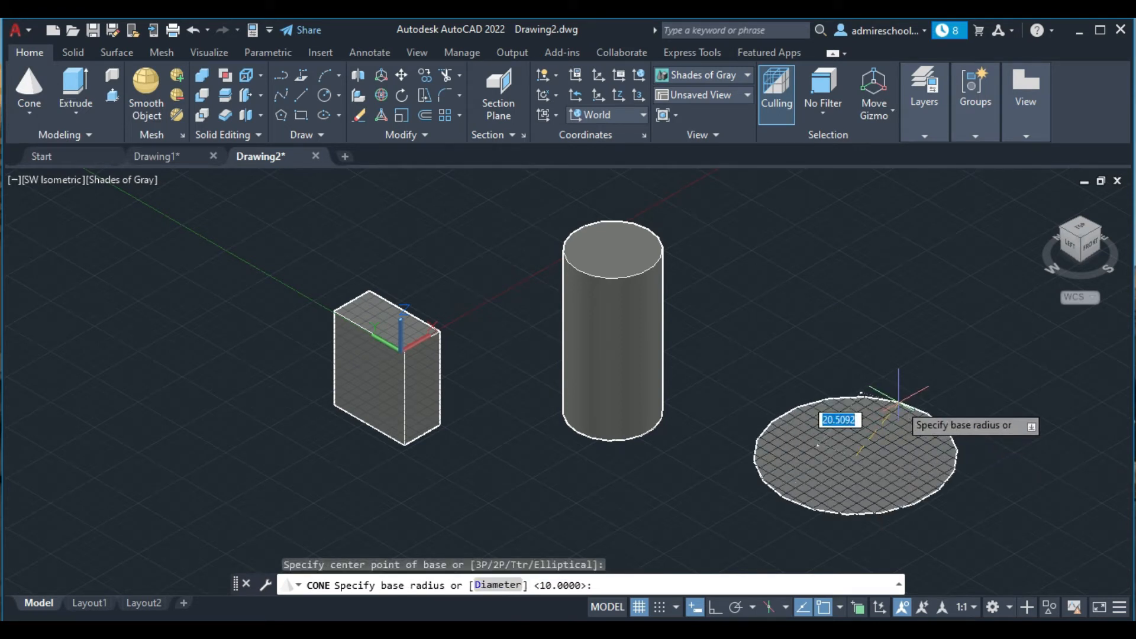
{"action": "type", "text": "1"}
{"action": "key", "text": "Return"}
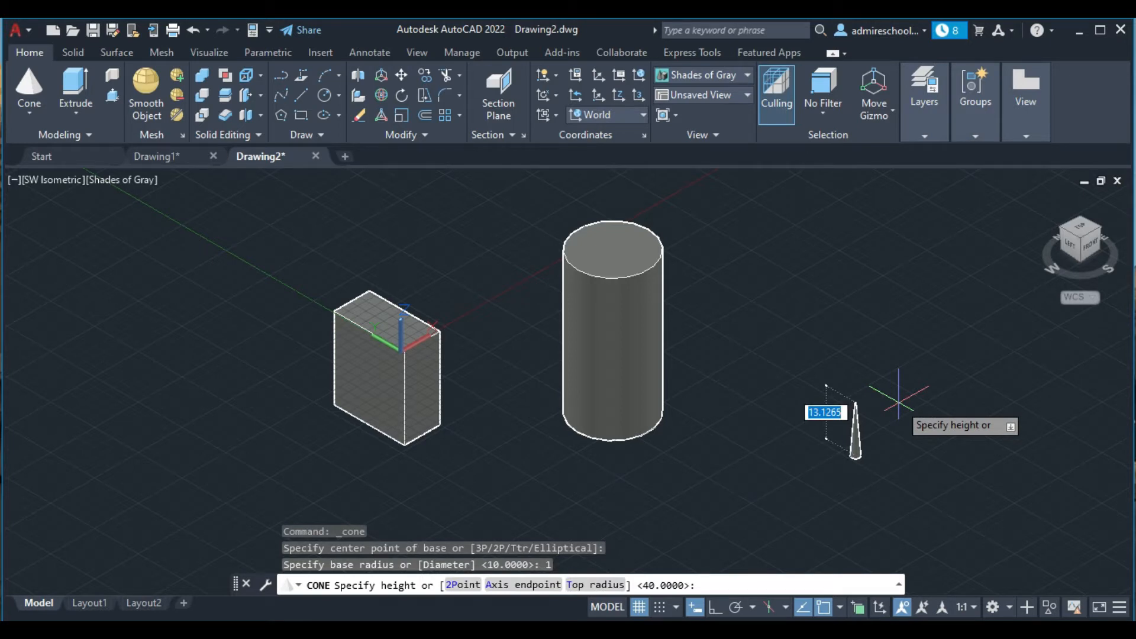
{"action": "key", "text": "Escape"}
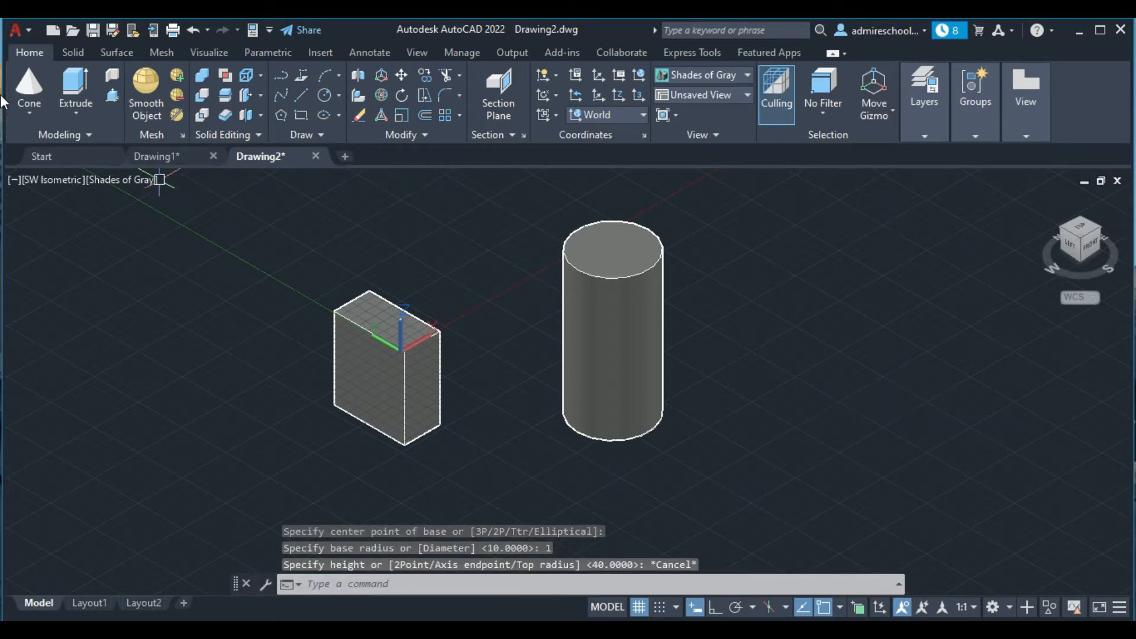
Step: Create a solid cone on the far side of the cylinder from the box, with a base radius of 20 and a height of 40
{"action": "left_click", "coordinate": [28, 86]}
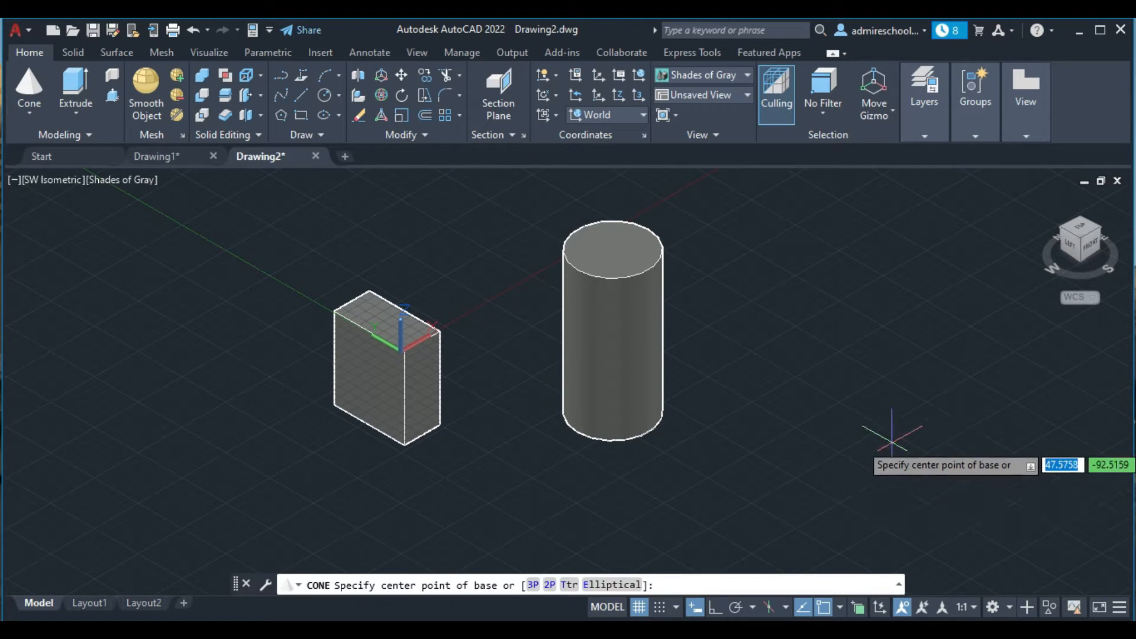
{"action": "left_click", "coordinate": [868, 441]}
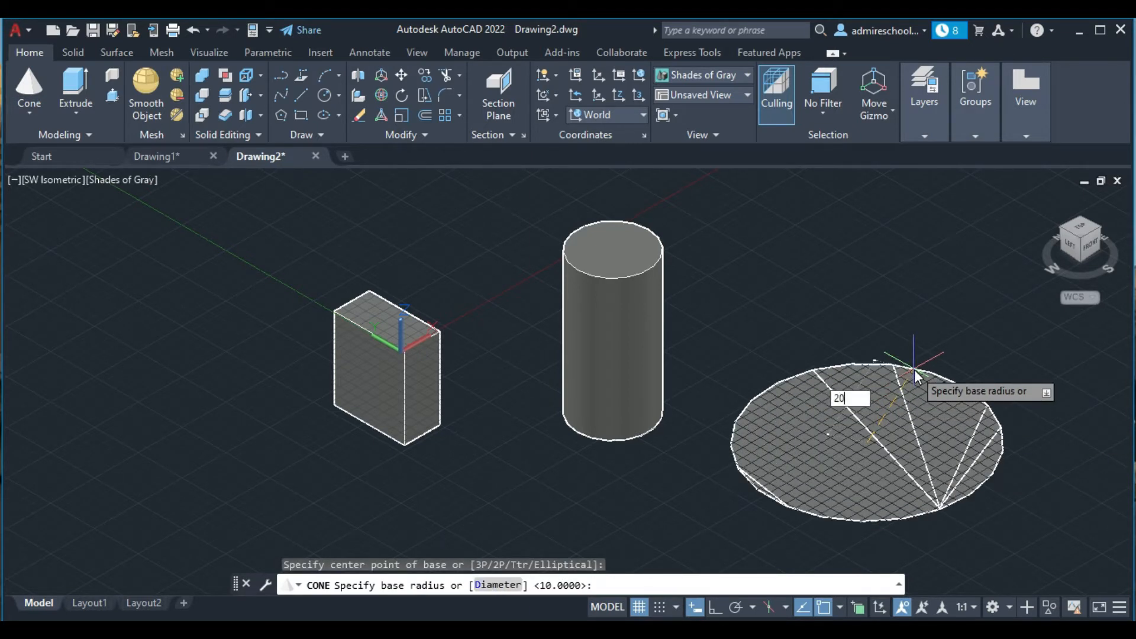
{"action": "type", "text": "20"}
{"action": "key", "text": "Return"}
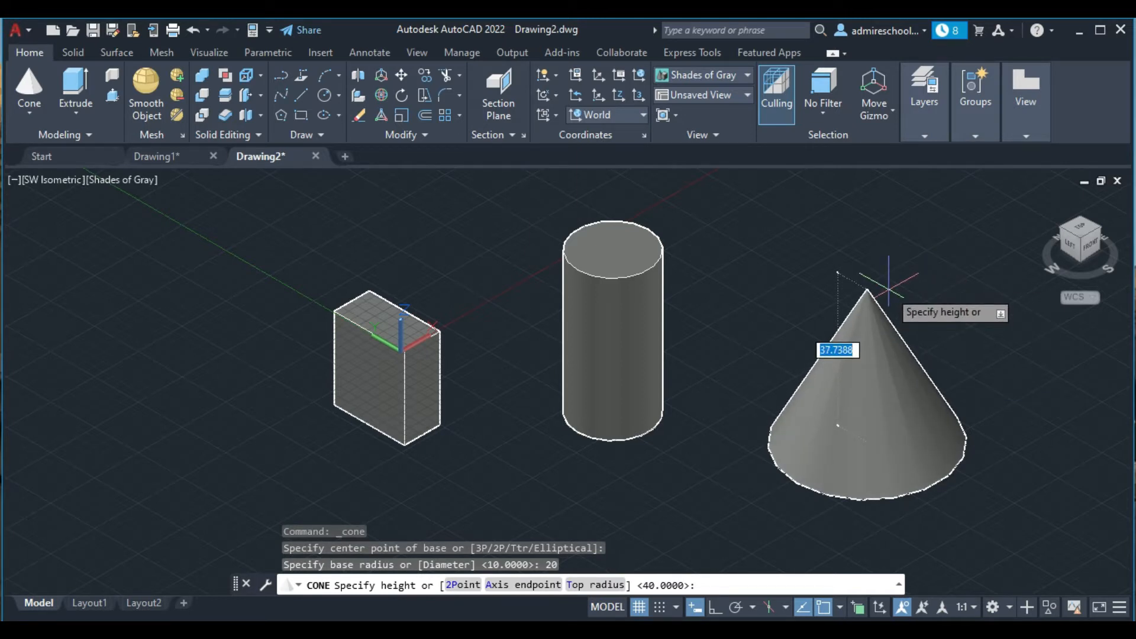
{"action": "type", "text": "40"}
{"action": "key", "text": "Return"}
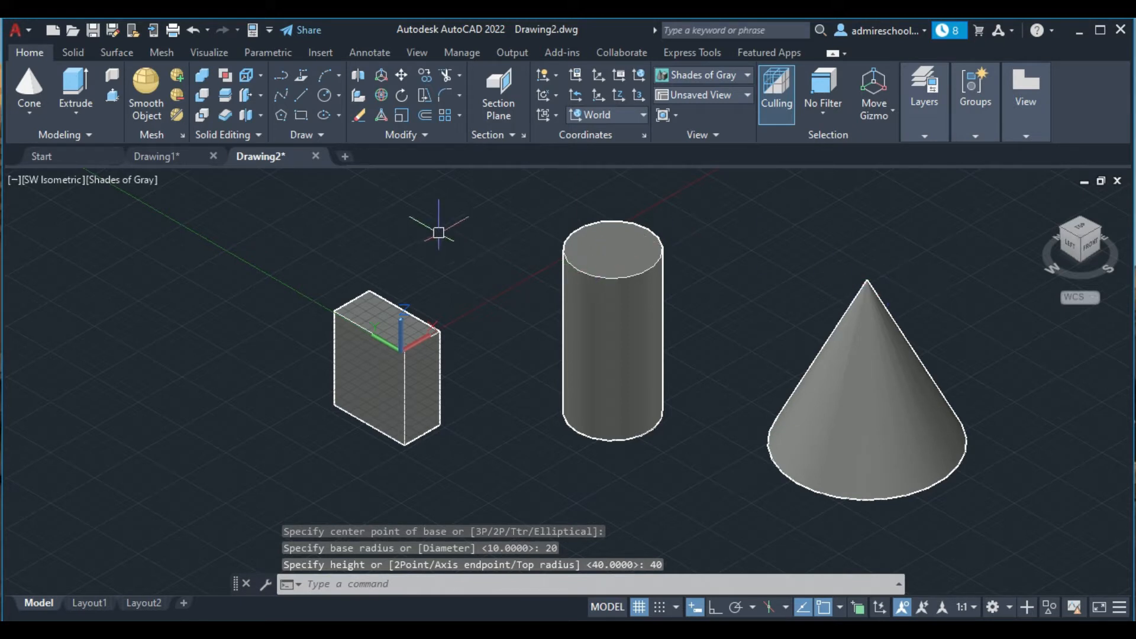
Step: Create a solid sphere with a radius of 20 on the open side of the box, away from the cylinder
{"action": "left_click", "coordinate": [29, 113]}
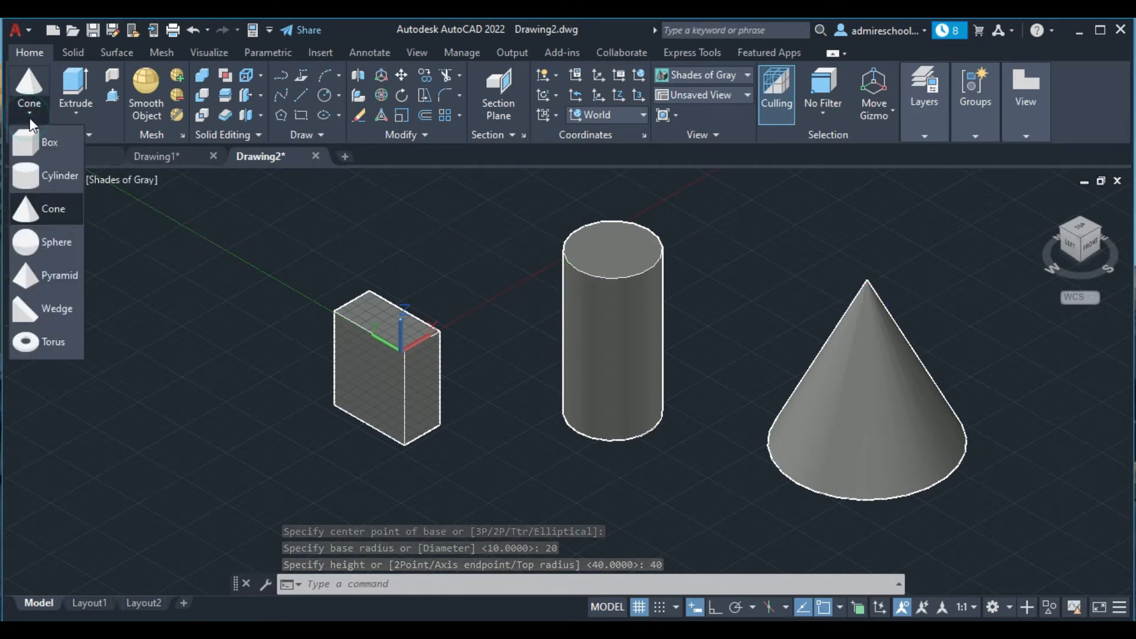
{"action": "left_click", "coordinate": [47, 244]}
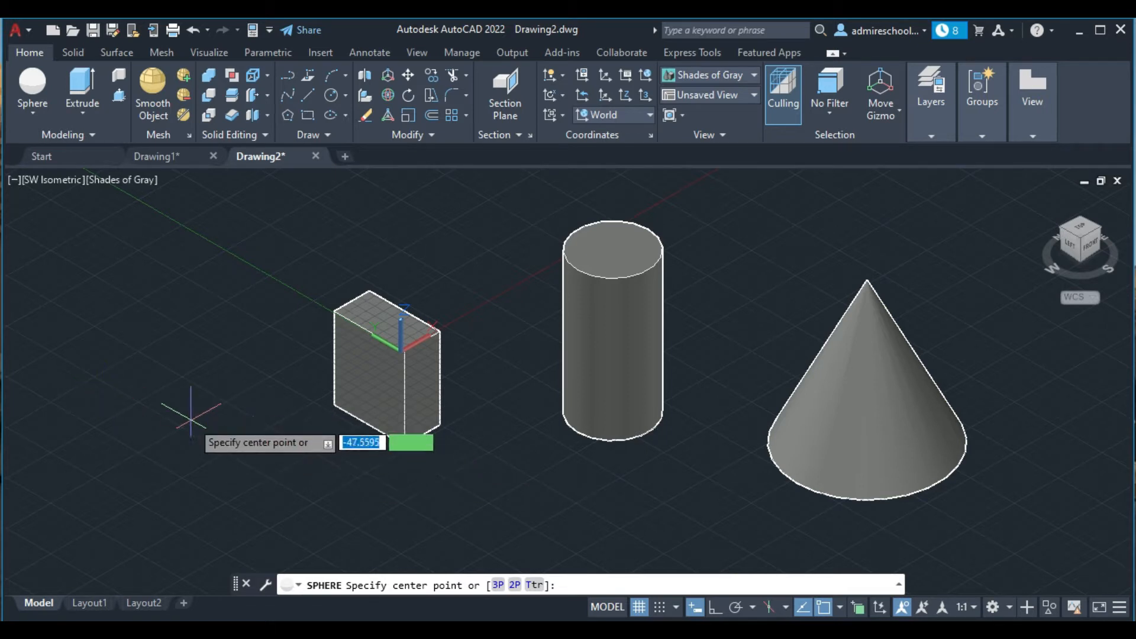
{"action": "left_click", "coordinate": [165, 420]}
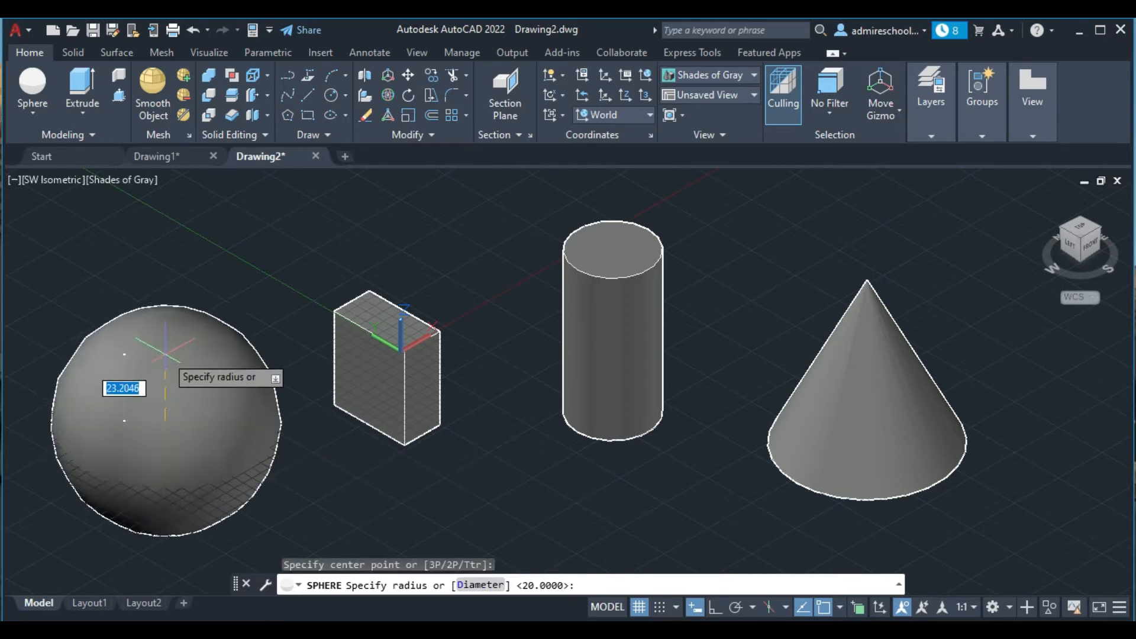
{"action": "type", "text": "20"}
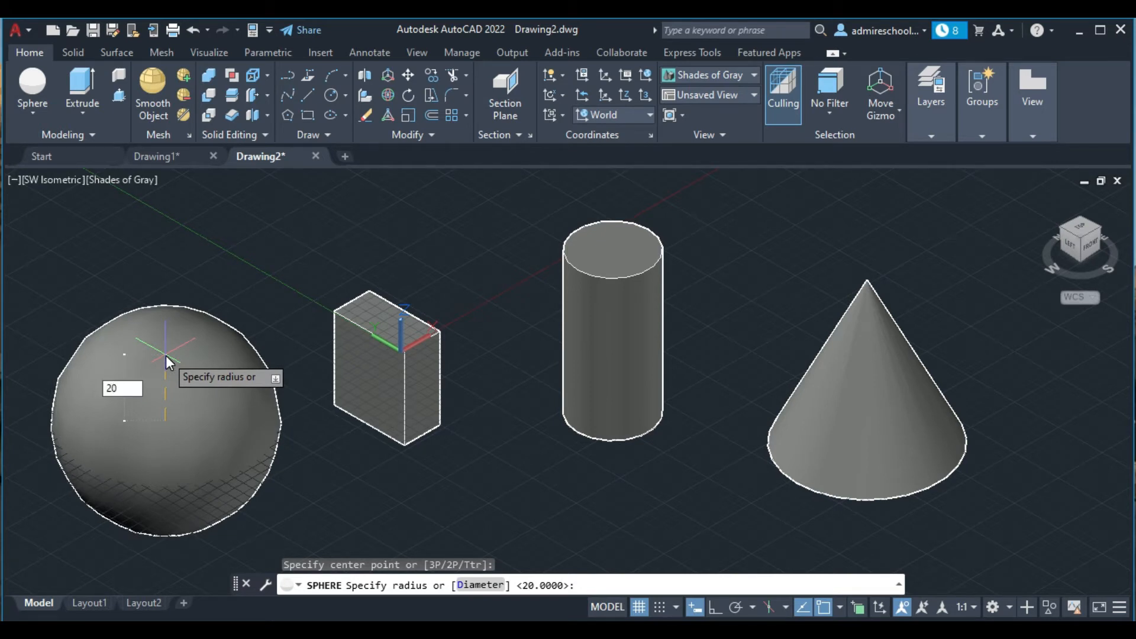
{"action": "key", "text": "Return"}
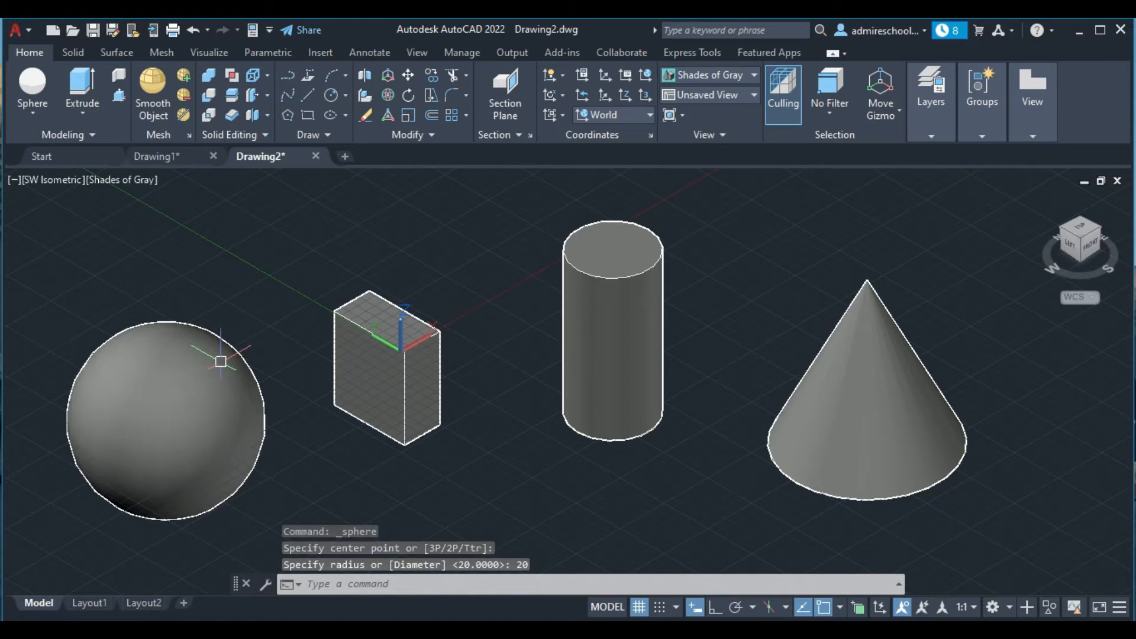
Step: Create a four-sided solid pyramid beyond the cone with a base radius of 10 and a height of 30
{"action": "left_click", "coordinate": [33, 113]}
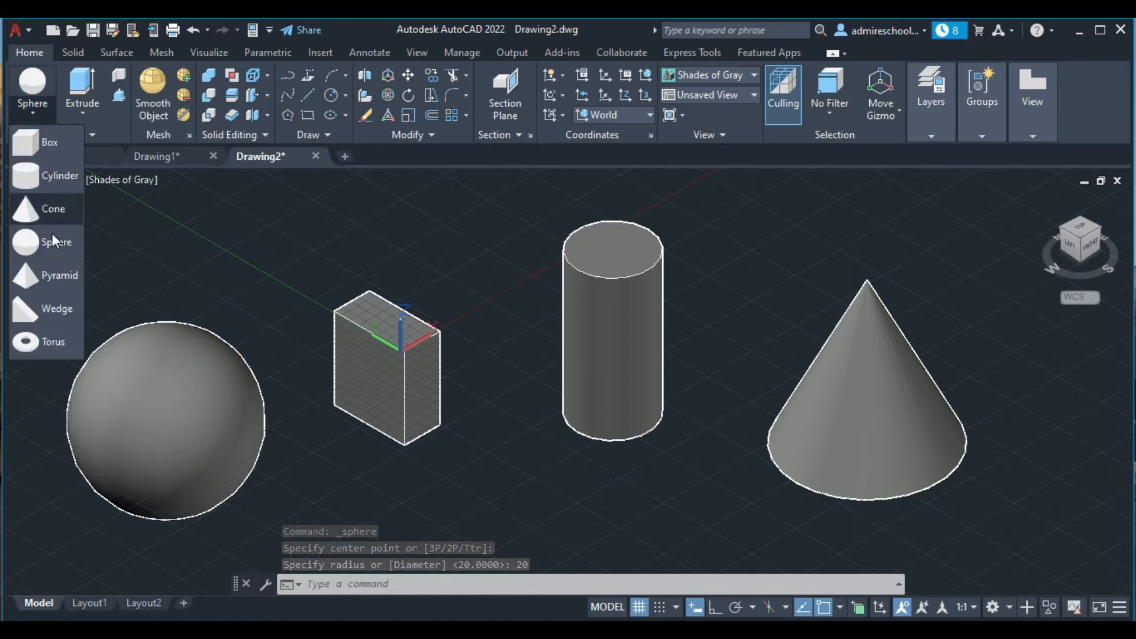
{"action": "left_click", "coordinate": [50, 276]}
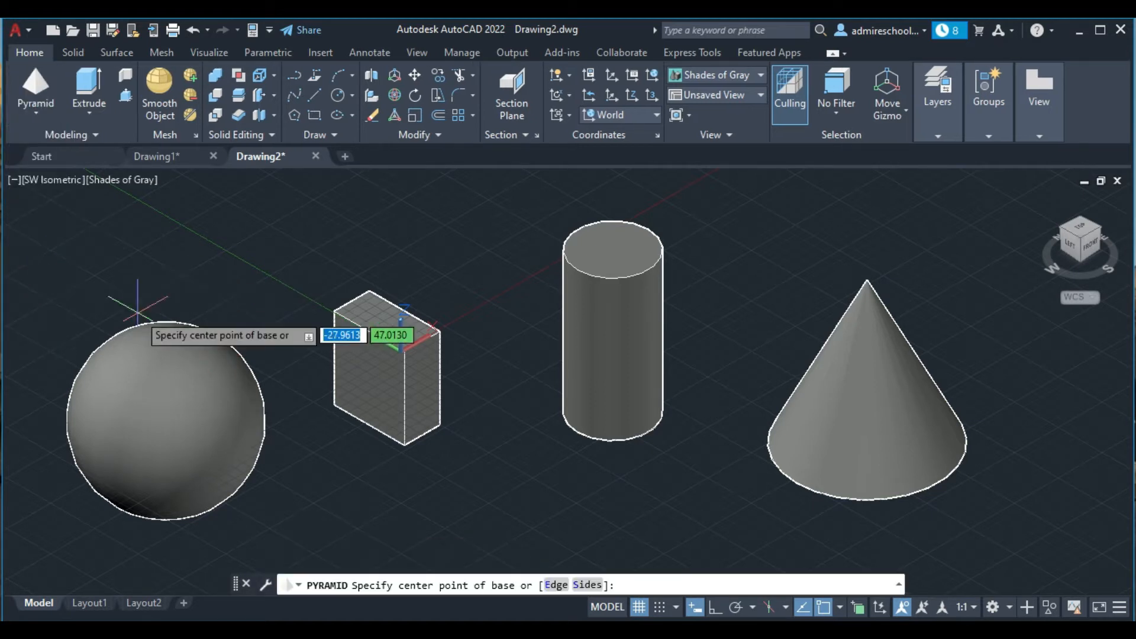
{"action": "scroll", "coordinate": [137, 312], "scroll_direction": "down", "scroll_amount": 2}
{"action": "scroll", "coordinate": [665, 381], "scroll_direction": "up", "scroll_amount": 3}
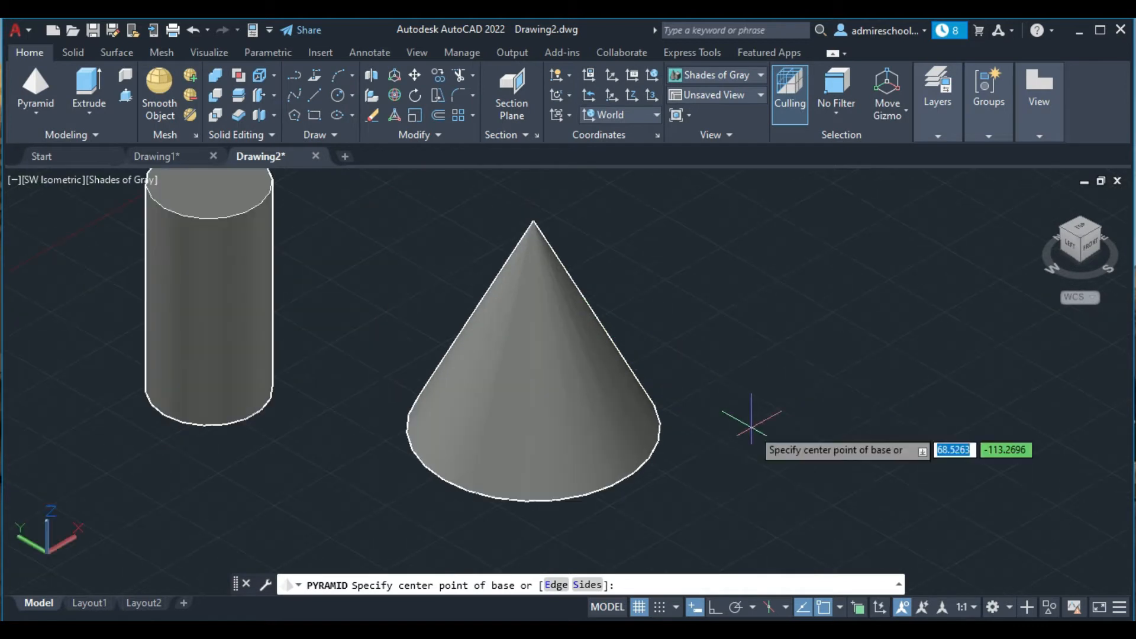
{"action": "left_click", "coordinate": [841, 432]}
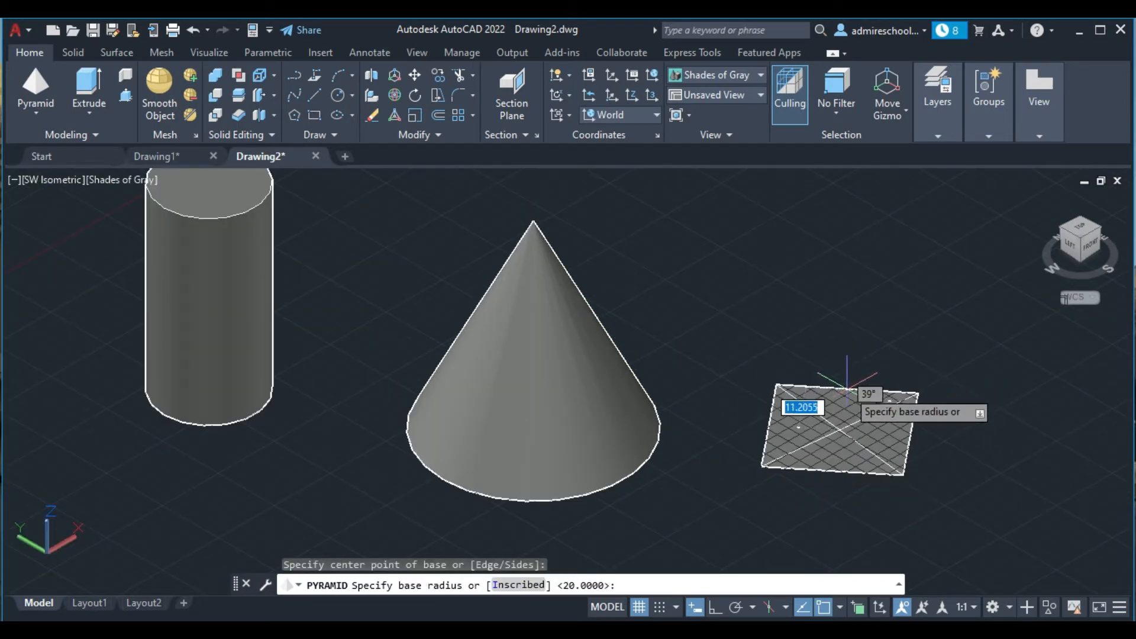
{"action": "type", "text": "10"}
{"action": "key", "text": "Return"}
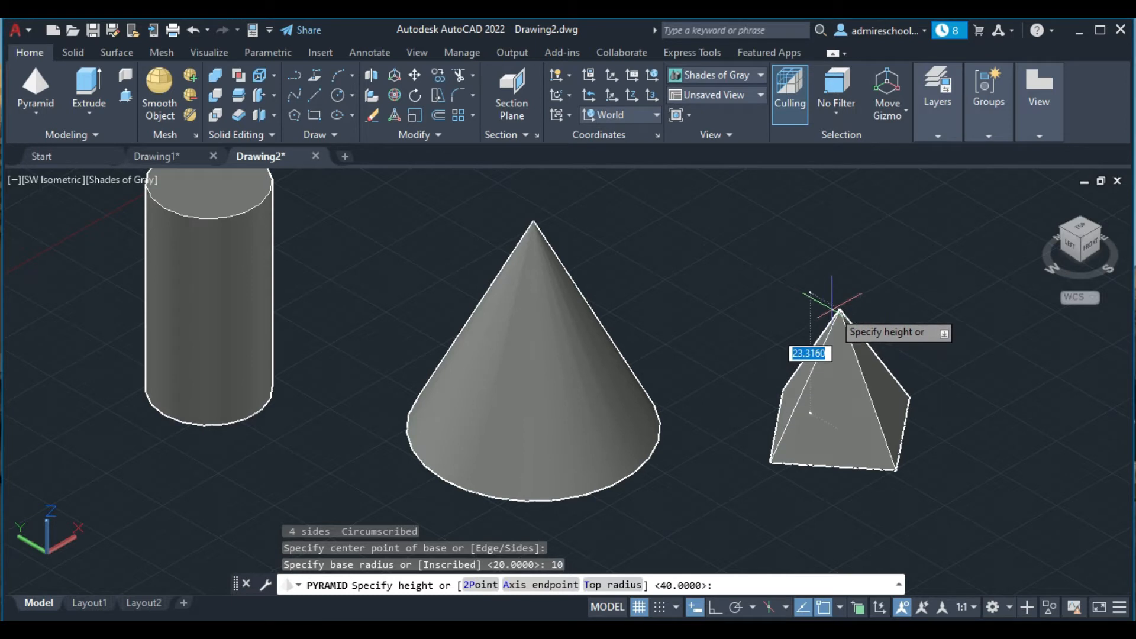
{"action": "type", "text": "40"}
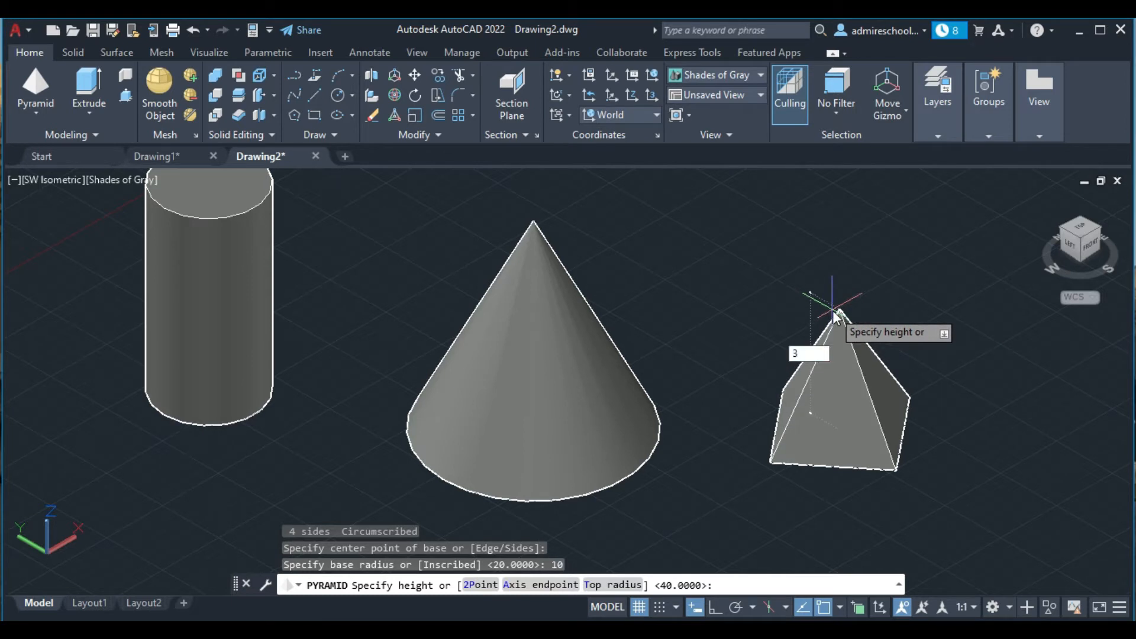
{"action": "key", "text": "Return"}
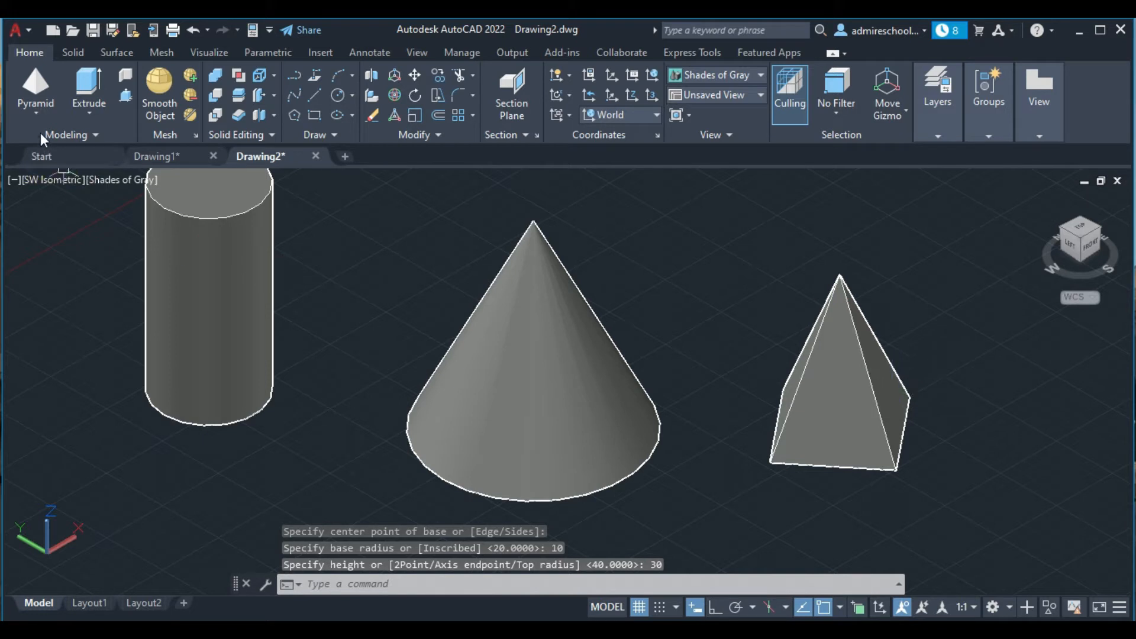
Step: Create a solid wedge beyond the pyramid with a 40 by 30 base and a height of 30
{"action": "left_click", "coordinate": [23, 104]}
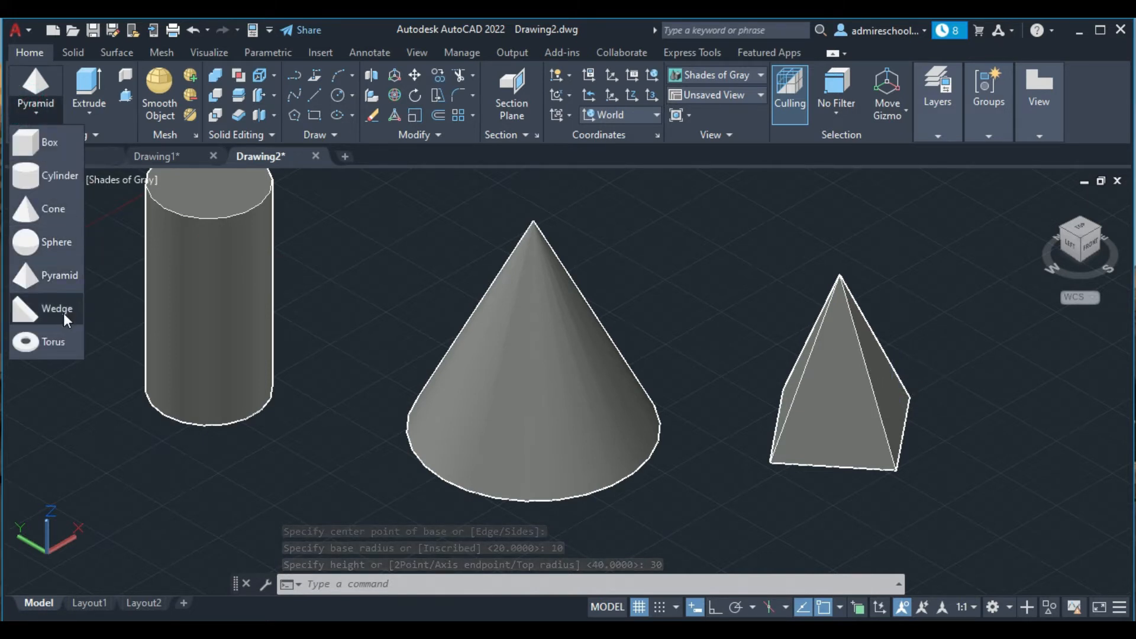
{"action": "left_click", "coordinate": [62, 311]}
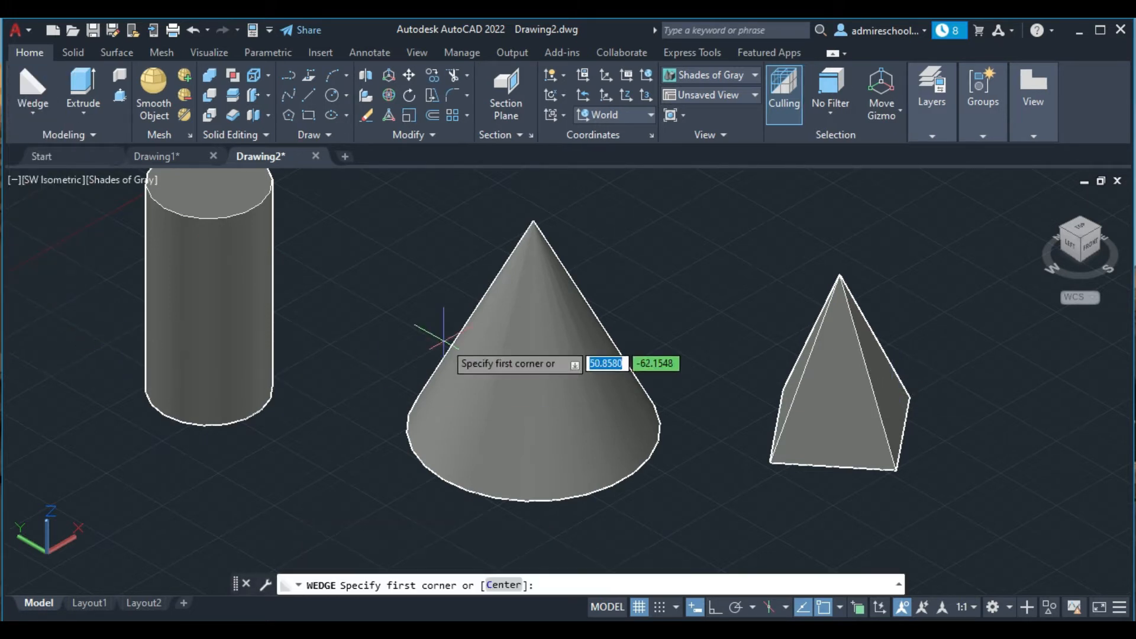
{"action": "scroll", "coordinate": [444, 340], "scroll_direction": "down", "scroll_amount": 4}
{"action": "left_click", "coordinate": [729, 377]}
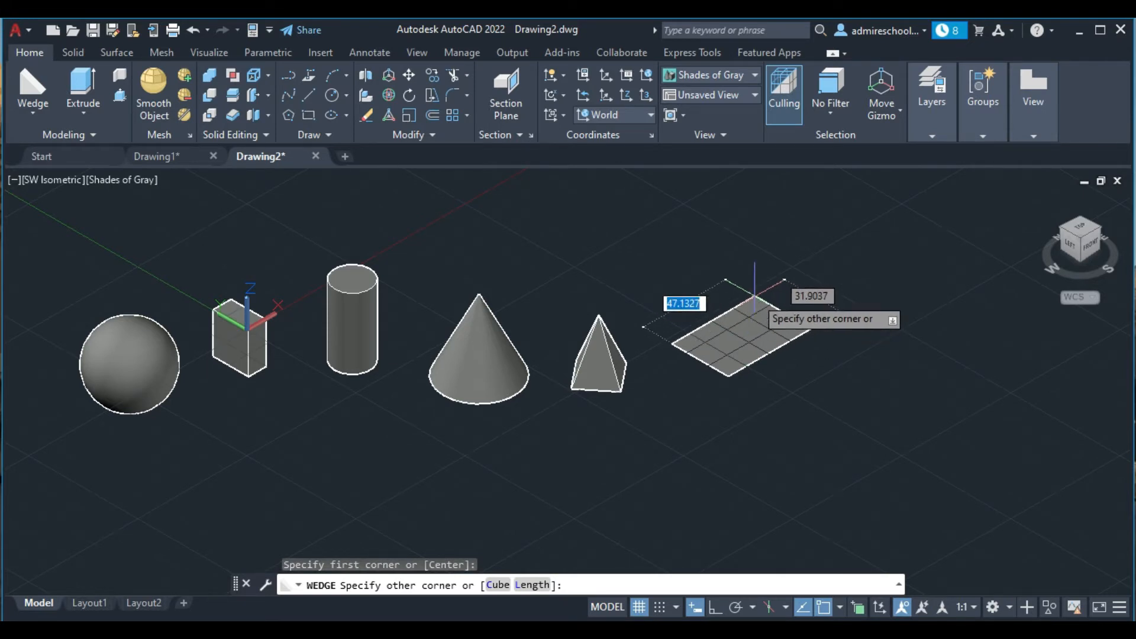
{"action": "type", "text": "40"}
{"action": "key", "text": "Tab"}
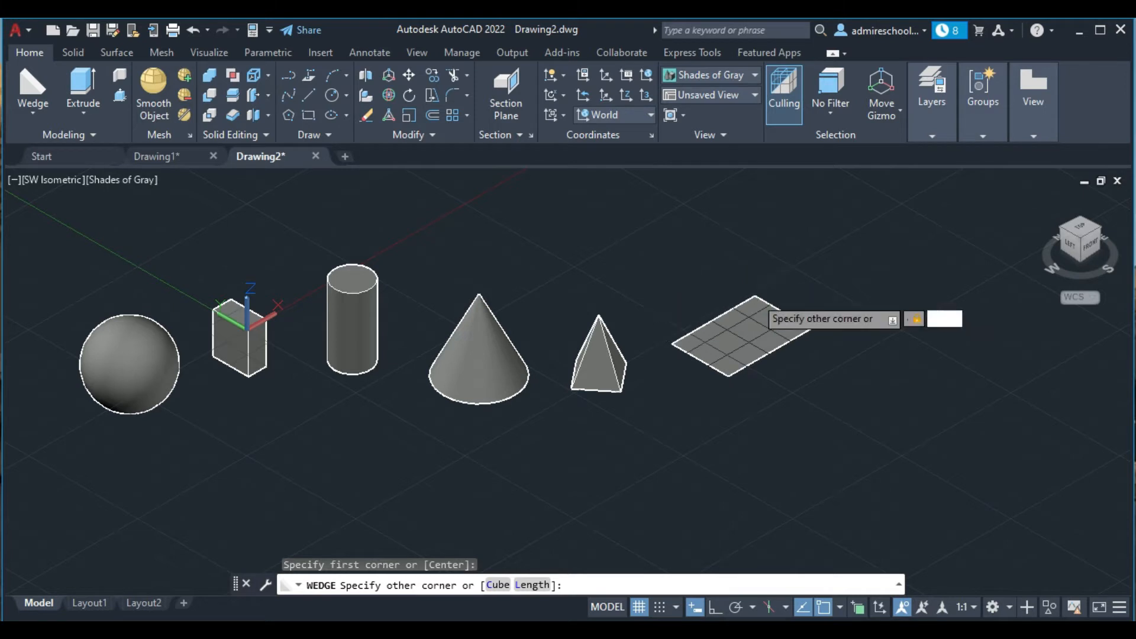
{"action": "type", "text": "30"}
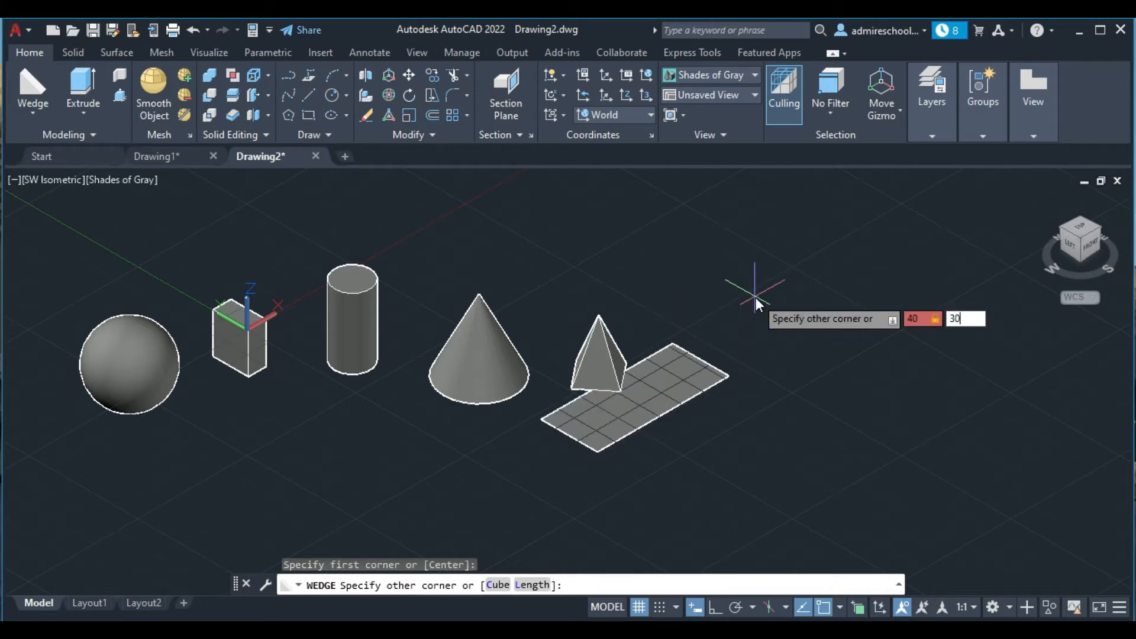
{"action": "key", "text": "Return"}
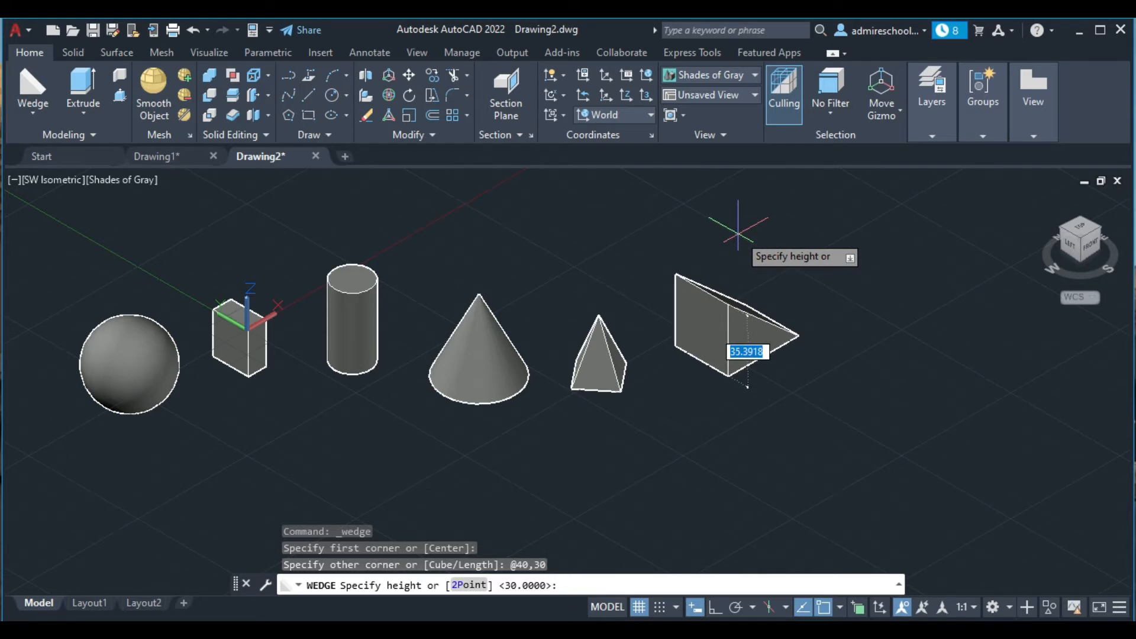
{"action": "type", "text": "30"}
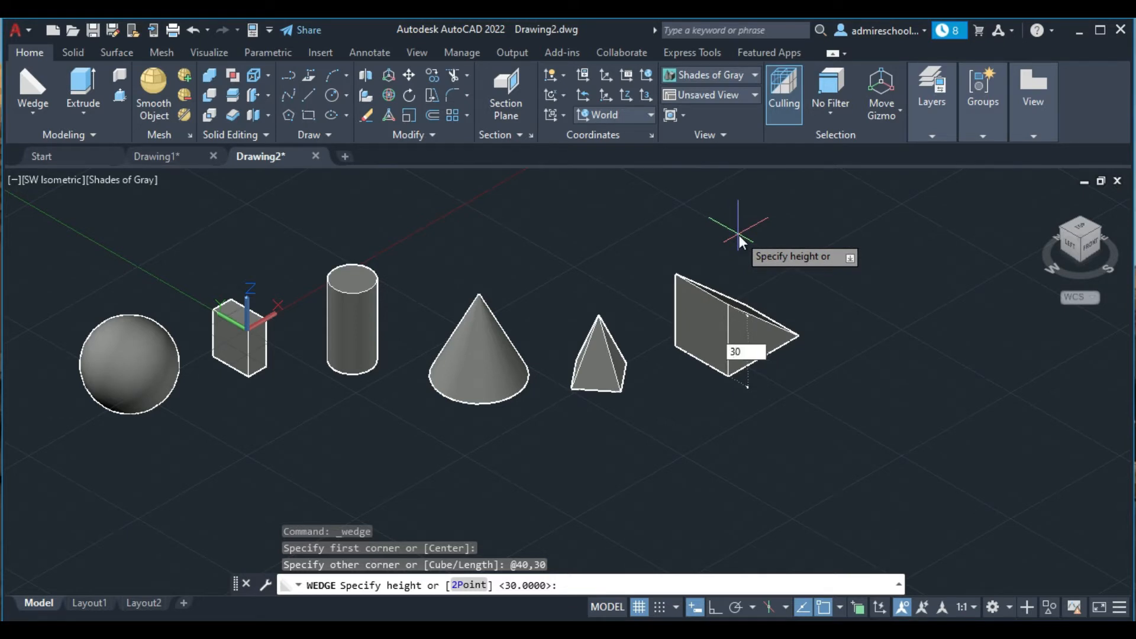
{"action": "key", "text": "Return"}
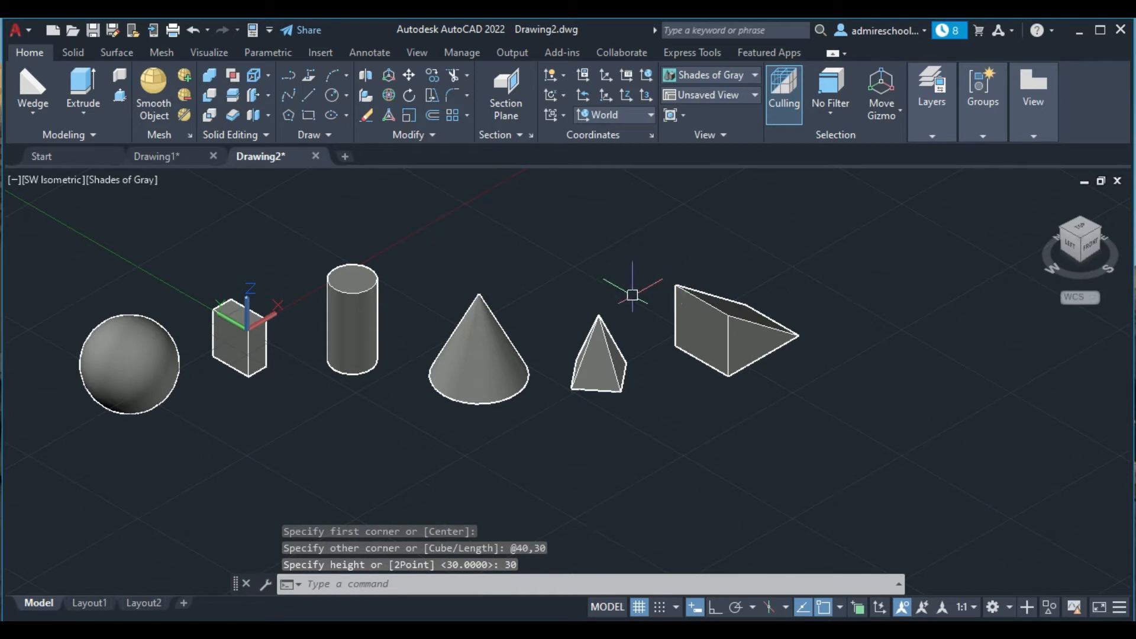
Step: Create a solid torus in the free area in front of the wedge, with a radius of about 59
{"action": "left_click", "coordinate": [29, 113]}
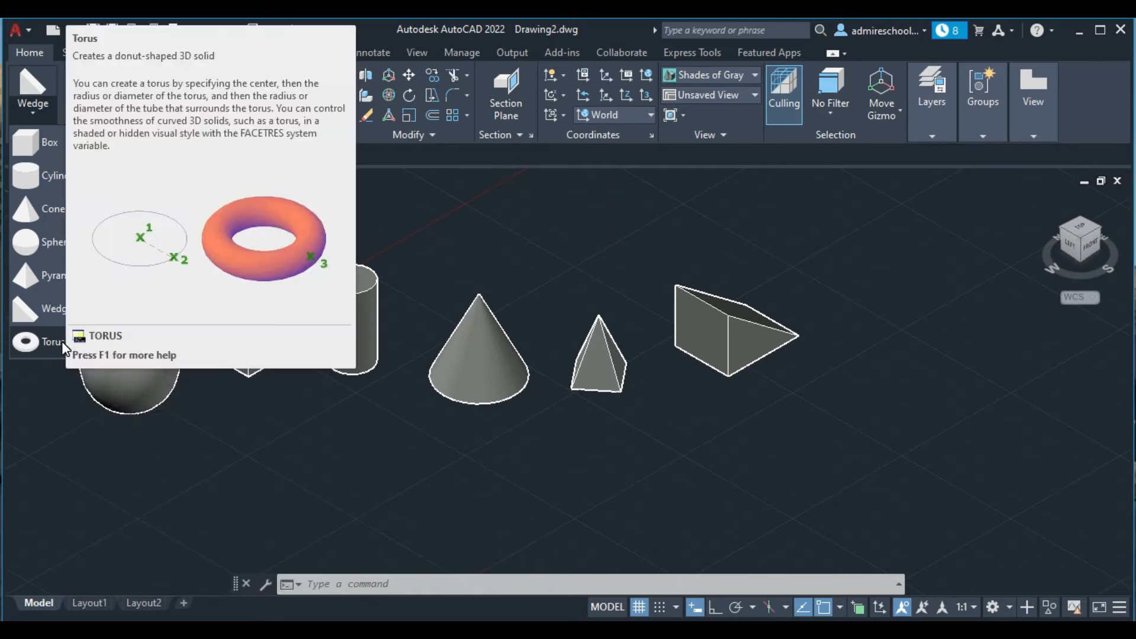
{"action": "left_click", "coordinate": [27, 350]}
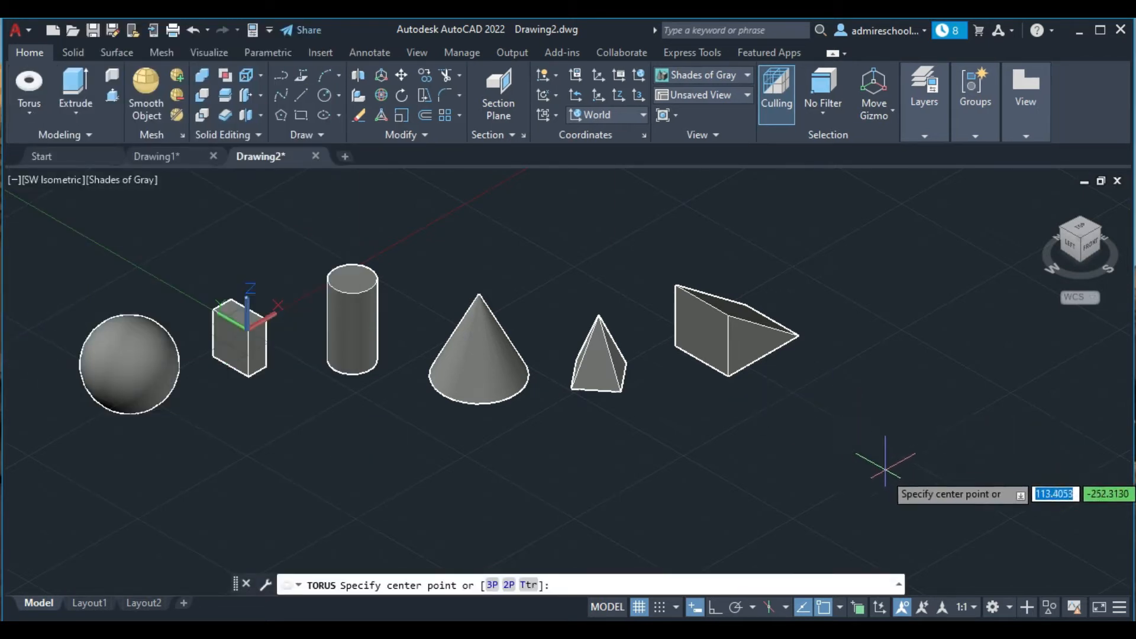
{"action": "left_click", "coordinate": [889, 472]}
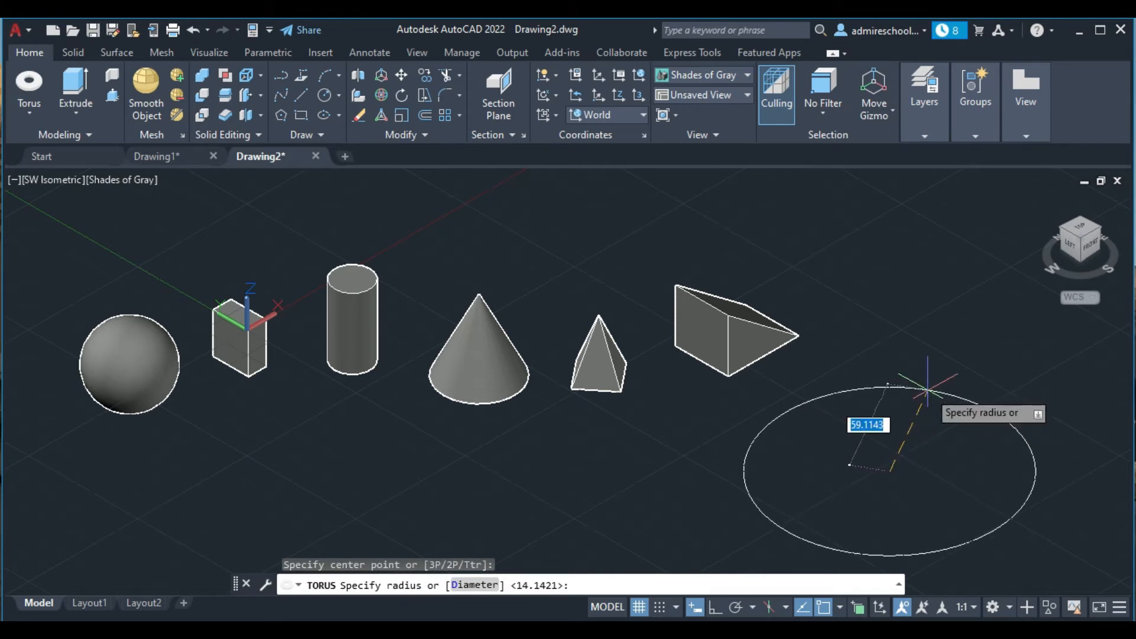
{"action": "left_click", "coordinate": [927, 389]}
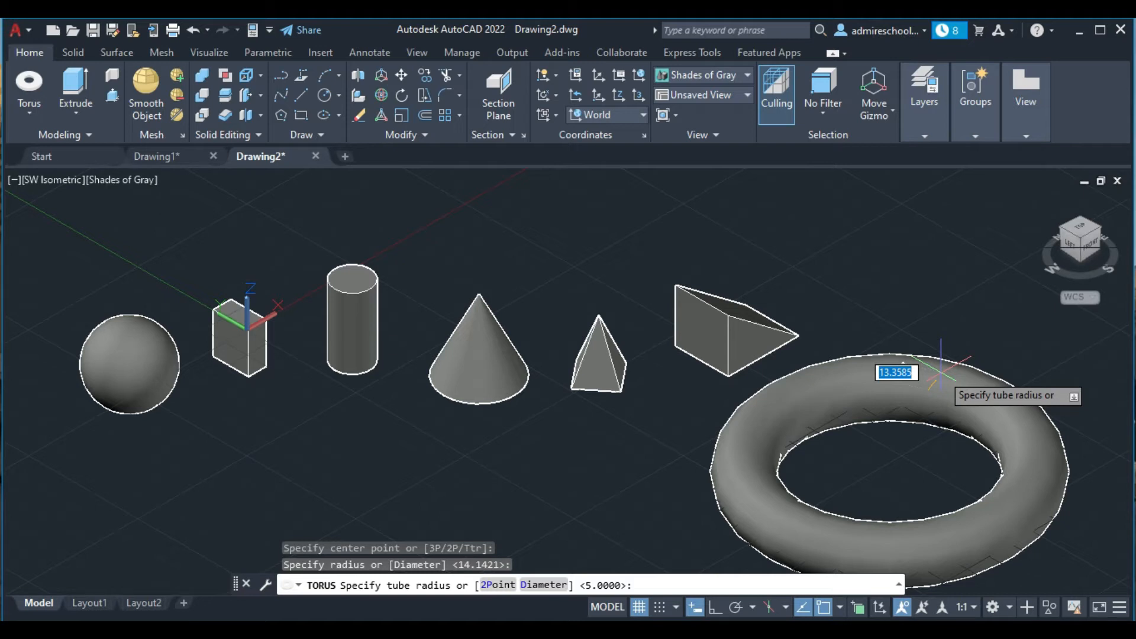
{"action": "type", "text": "1"}
{"action": "type", "text": ".5"}
{"action": "key", "text": "Return"}
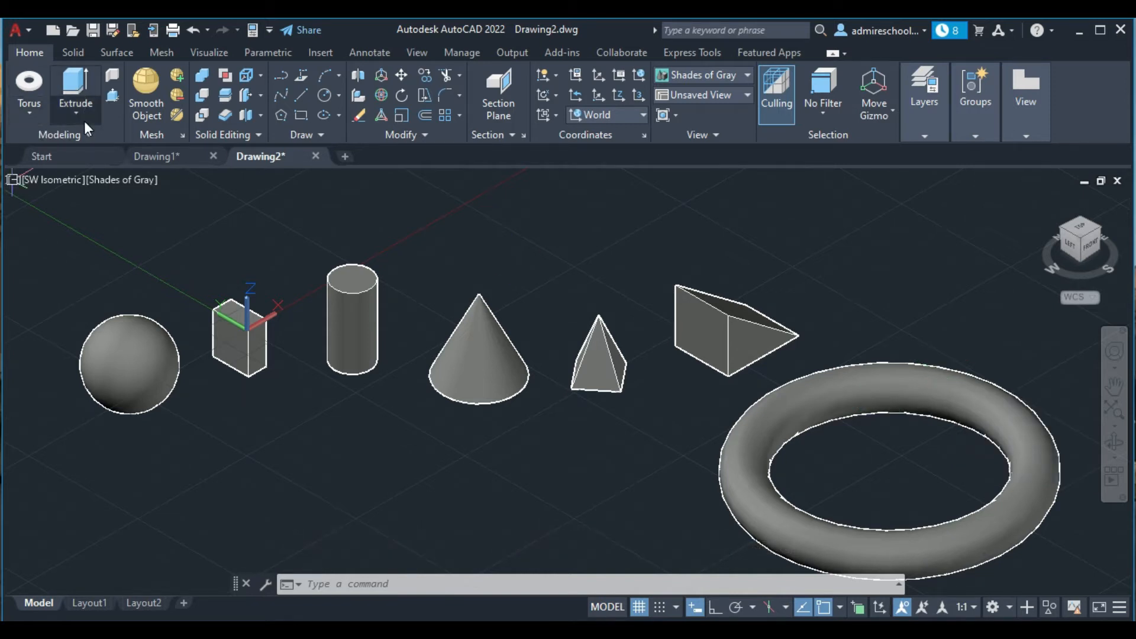
Step: Draw a rectangle about 19 by 69 on the ground plane in front of the box and cylinder
{"action": "left_click", "coordinate": [303, 115]}
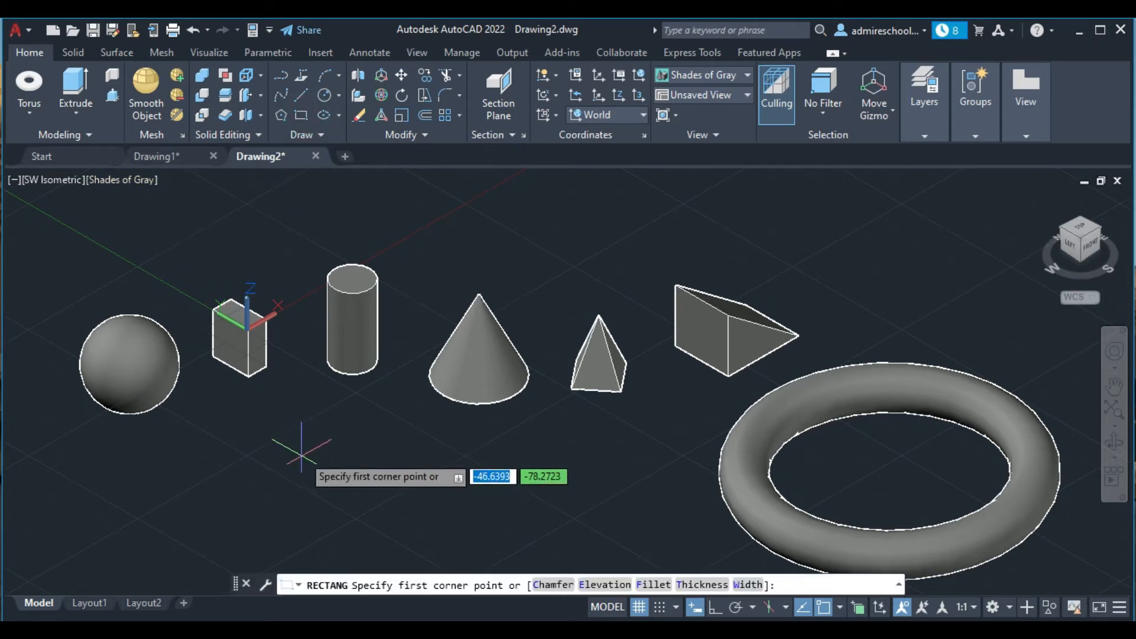
{"action": "left_click", "coordinate": [301, 455]}
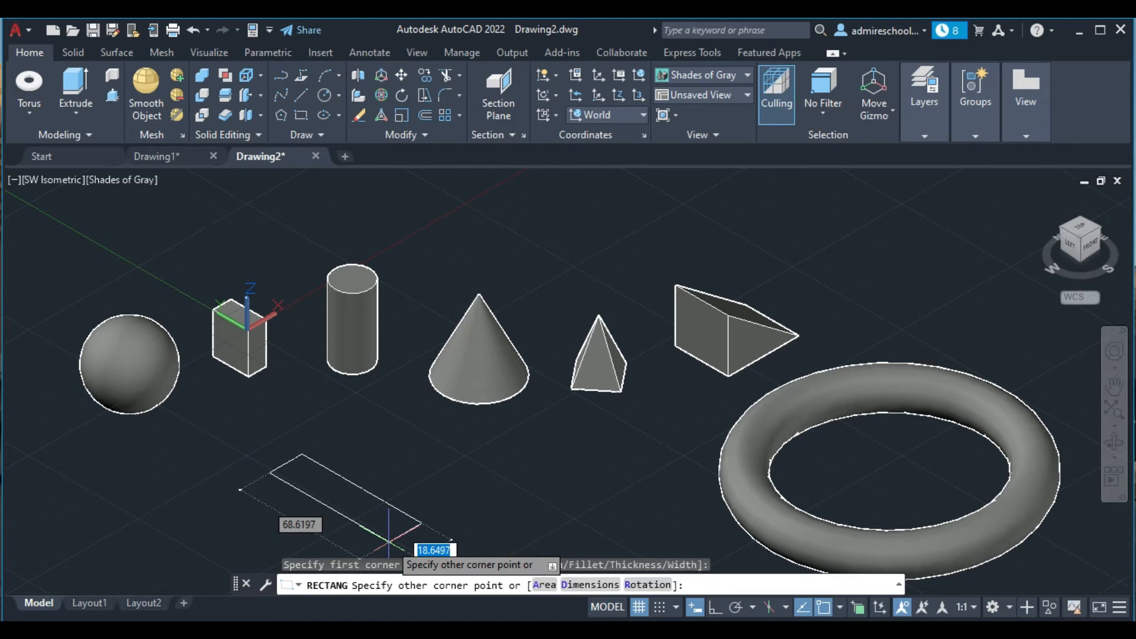
{"action": "left_click", "coordinate": [388, 540]}
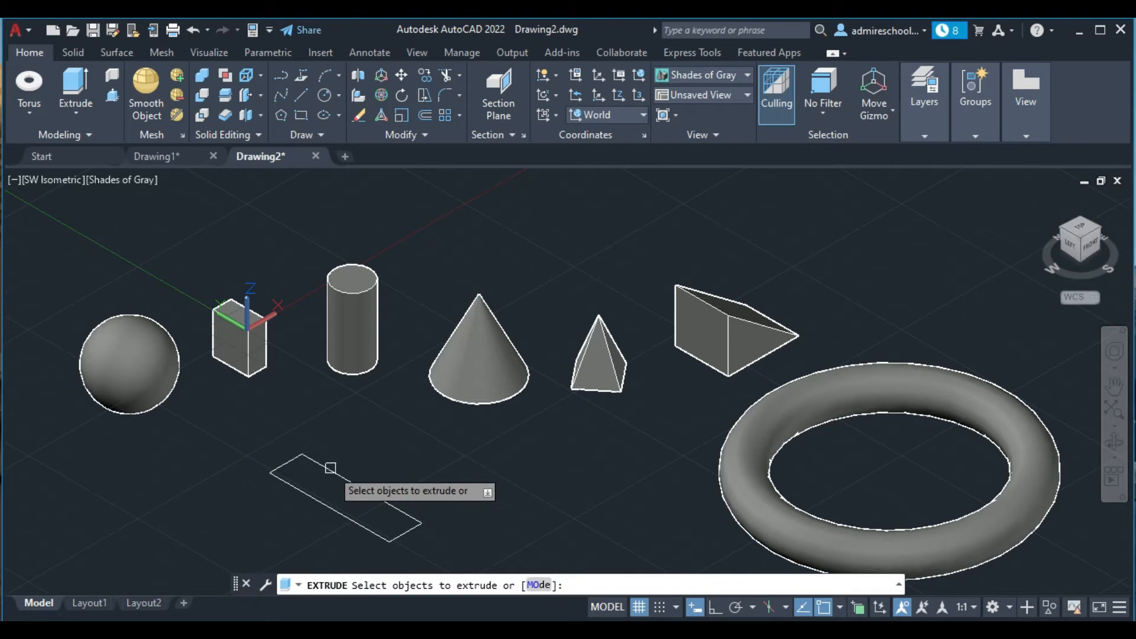
Step: Extrude the rectangle in front of the box and cylinder upward into a solid with a height of 60
{"action": "left_click", "coordinate": [330, 467]}
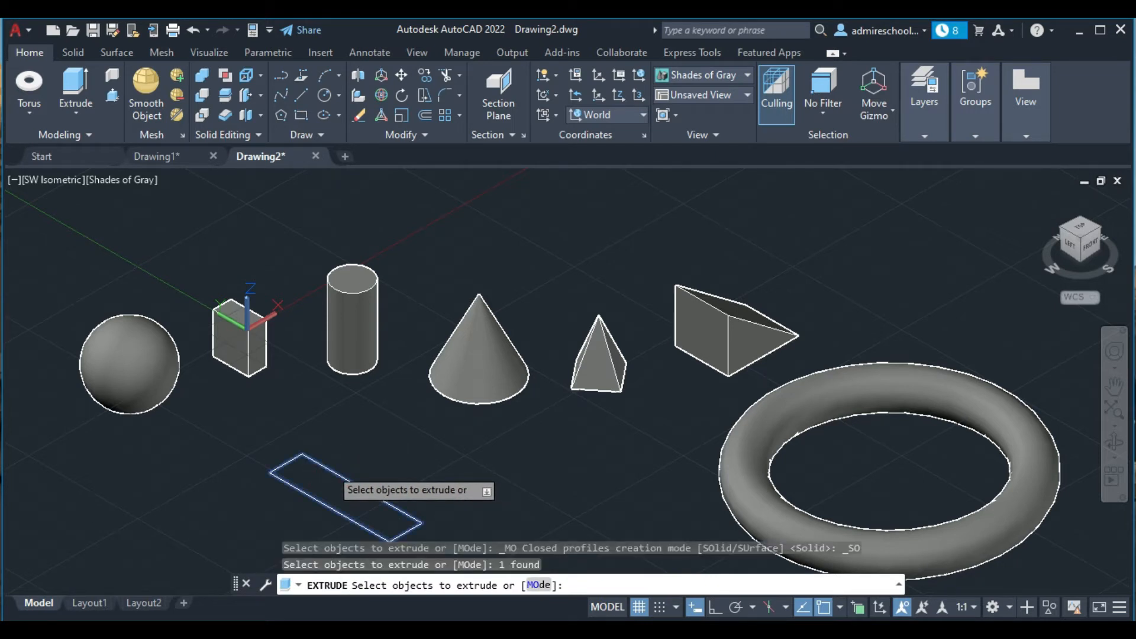
{"action": "key", "text": "Return"}
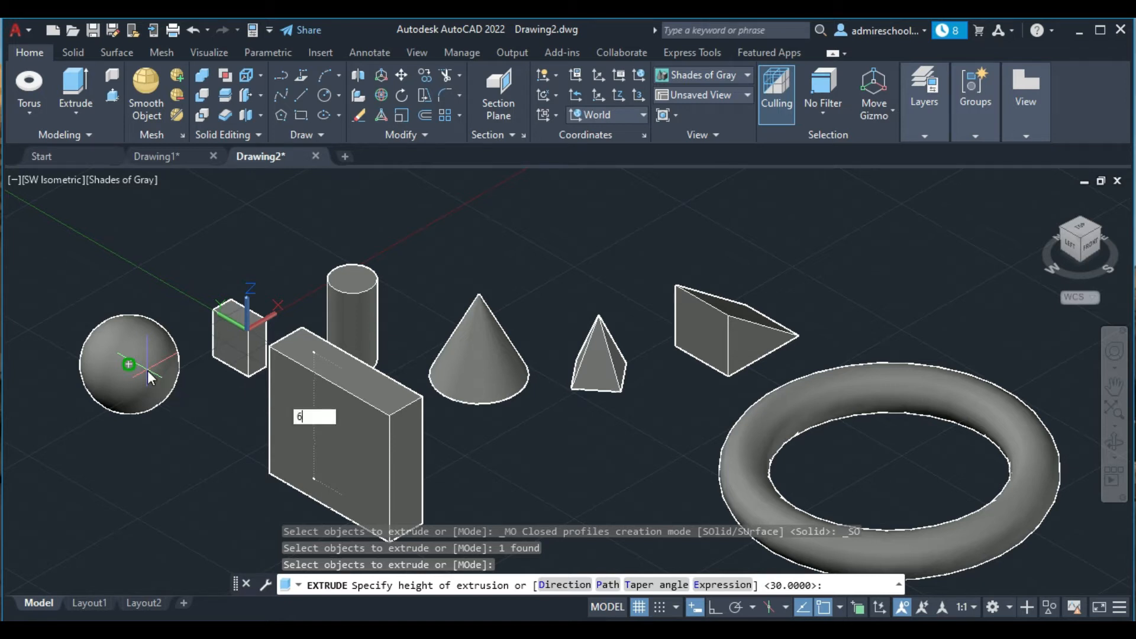
{"action": "type", "text": "60"}
{"action": "key", "text": "Return"}
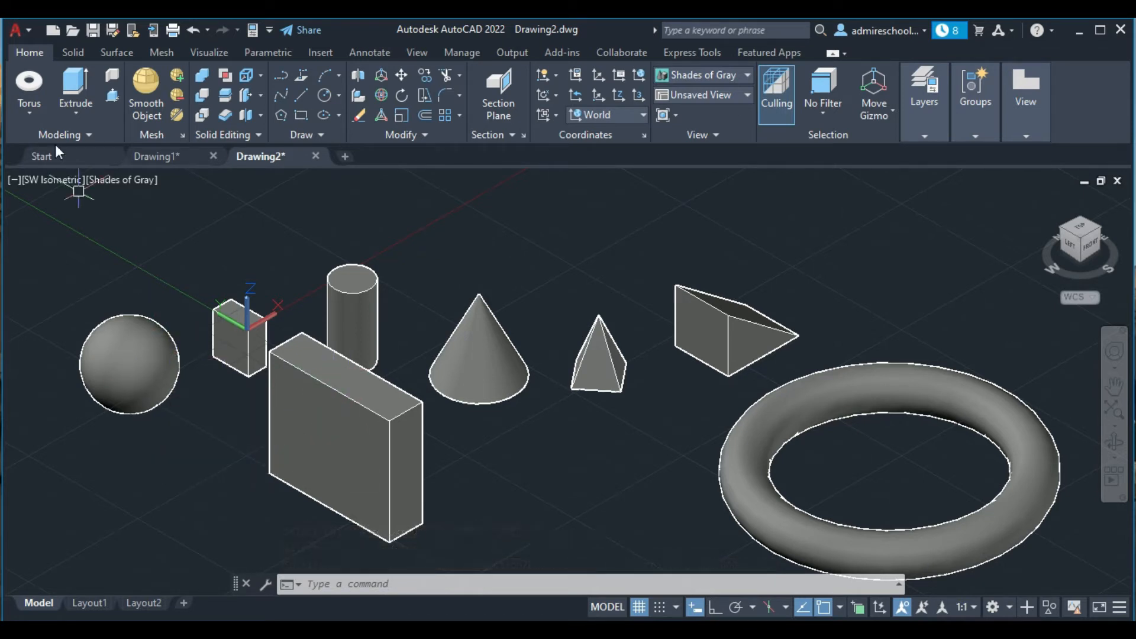
Step: Set the coordinate system to Top and draw a rectangle on the ground plane in the free area beyond the torus
{"action": "left_click", "coordinate": [73, 112]}
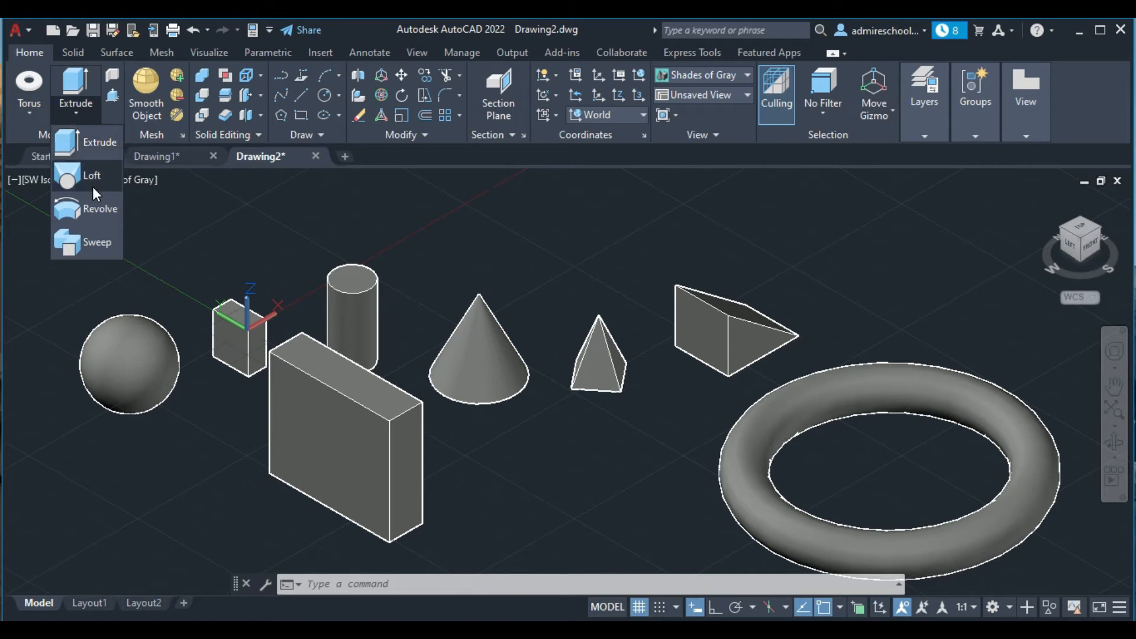
{"action": "scroll", "coordinate": [228, 318], "scroll_direction": "down", "scroll_amount": 3}
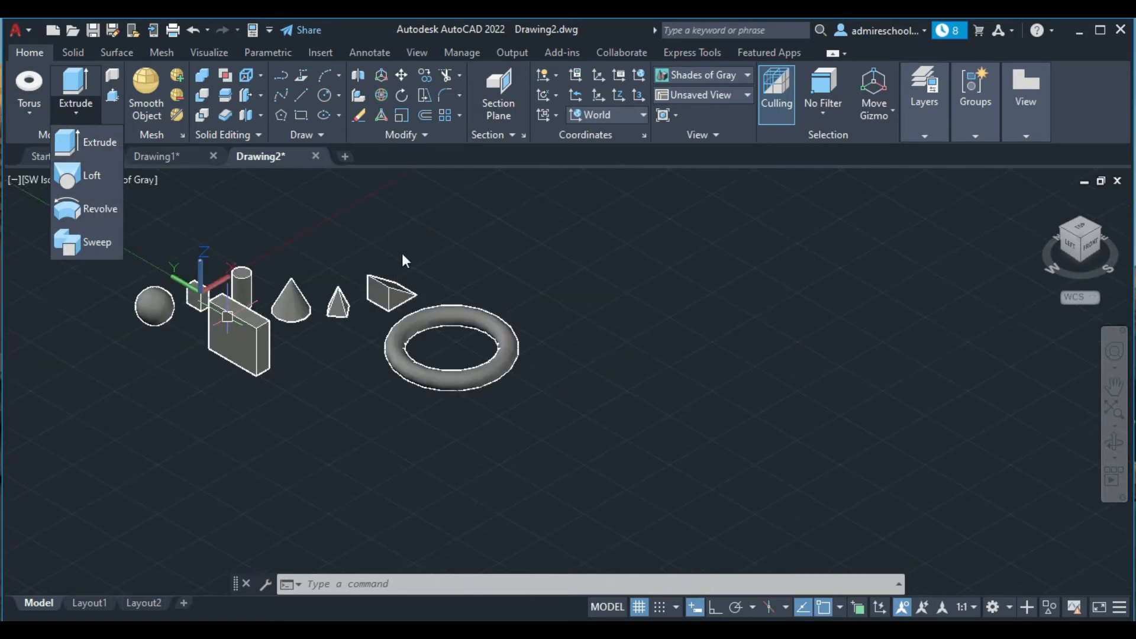
{"action": "left_click", "coordinate": [644, 112]}
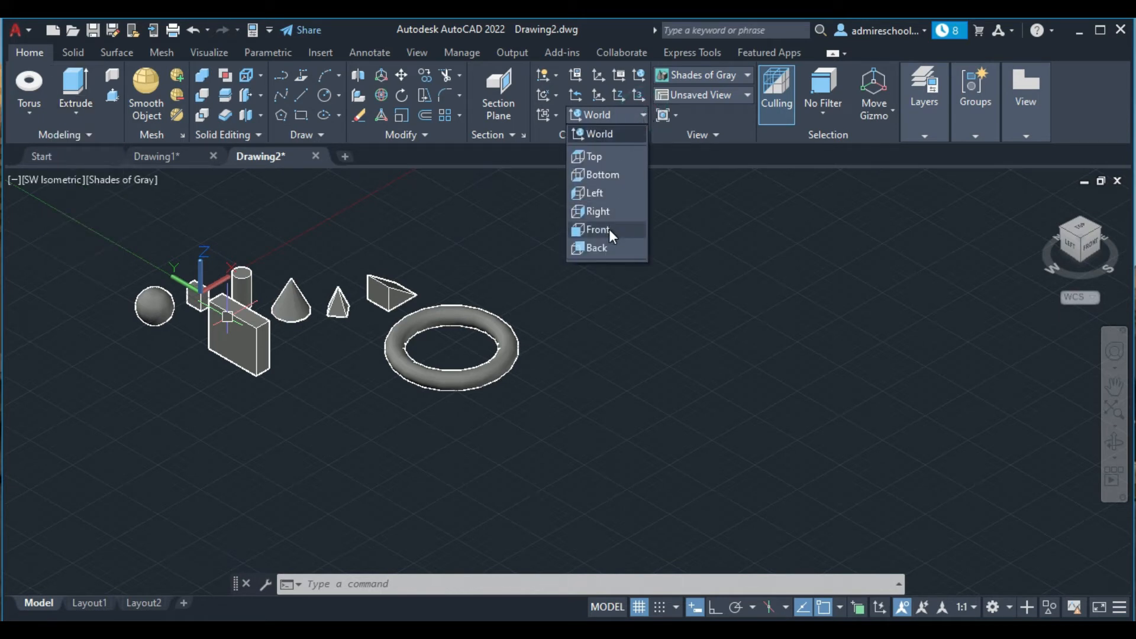
{"action": "left_click", "coordinate": [601, 155]}
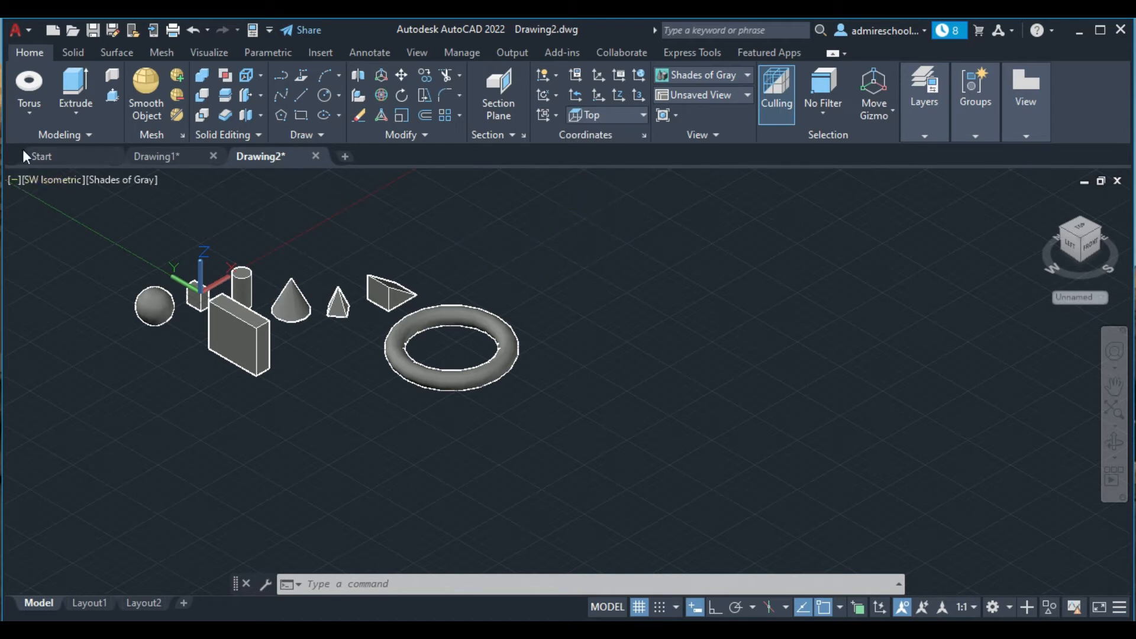
{"action": "left_click", "coordinate": [300, 116]}
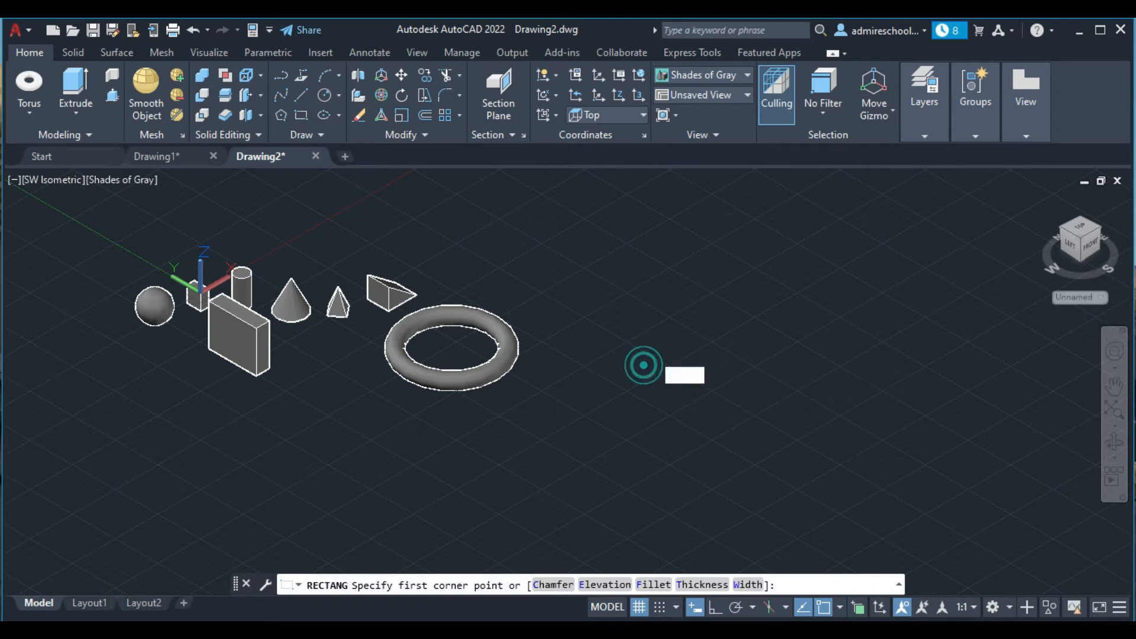
{"action": "left_click", "coordinate": [643, 366]}
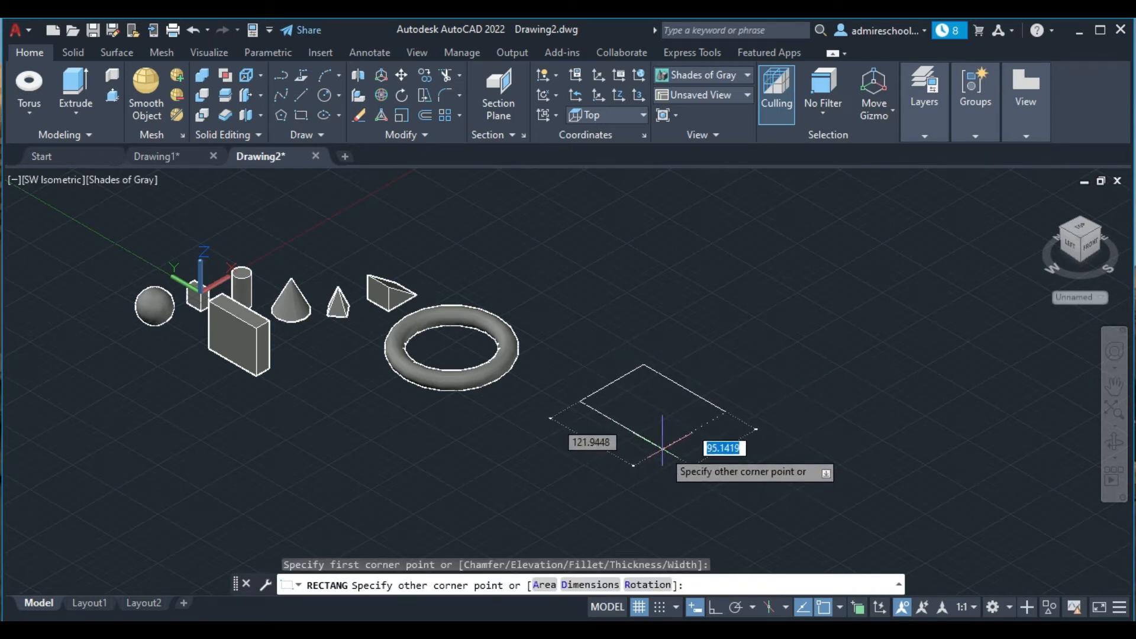
{"action": "left_click", "coordinate": [645, 421]}
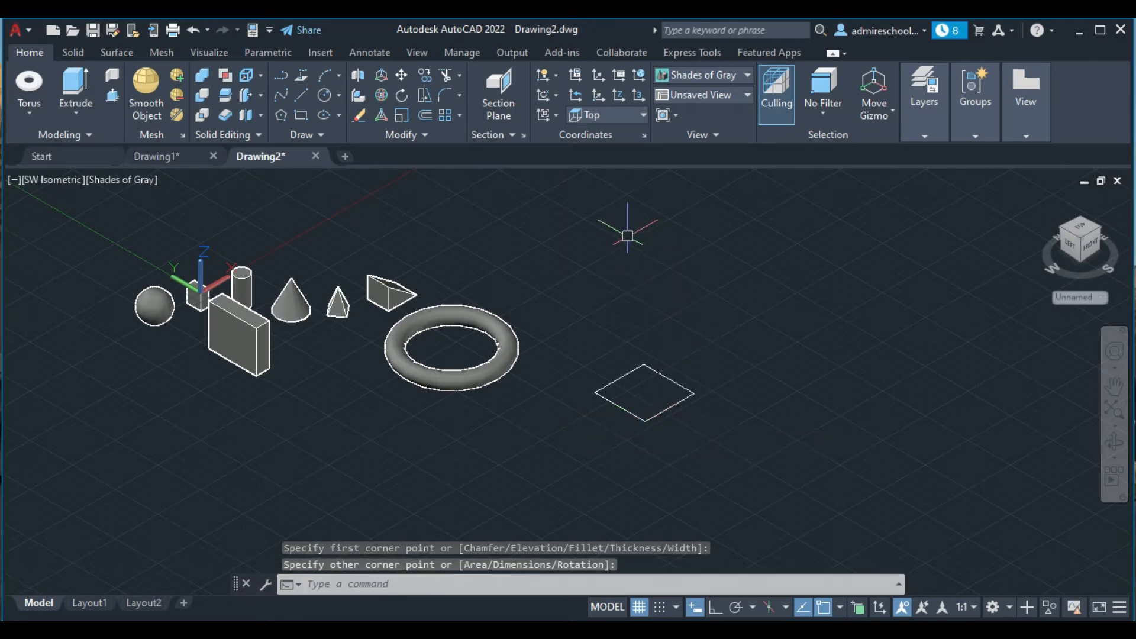
Step: With the Front coordinate system and Ortho on, draw a two-segment line path rising vertically from the rectangle's centre, then running along the X axis
{"action": "left_click", "coordinate": [643, 115]}
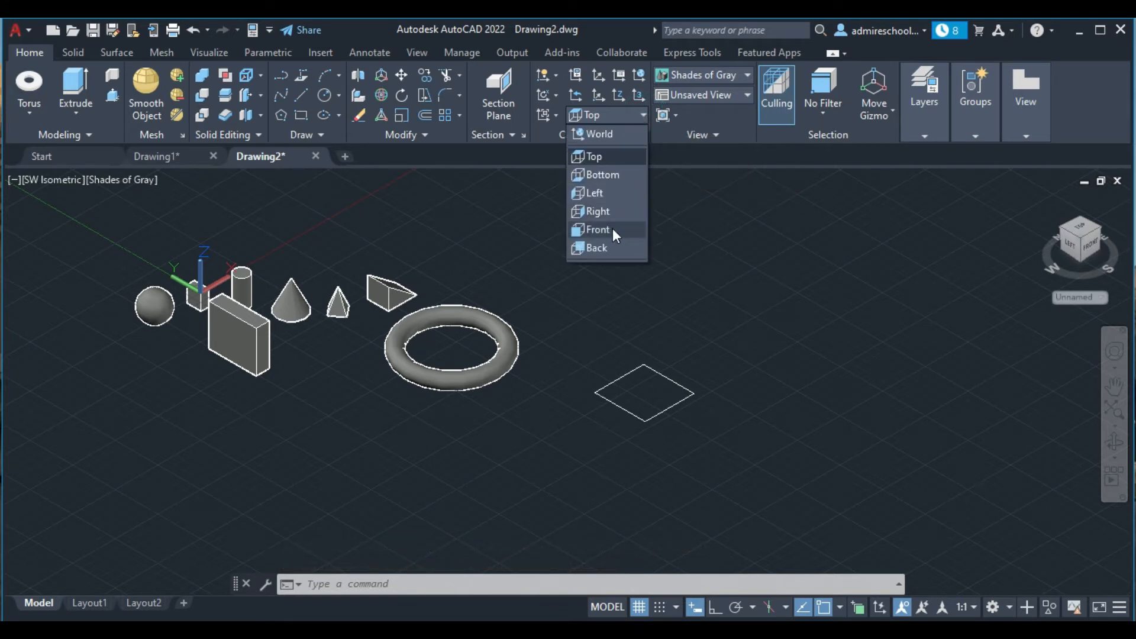
{"action": "left_click", "coordinate": [613, 230]}
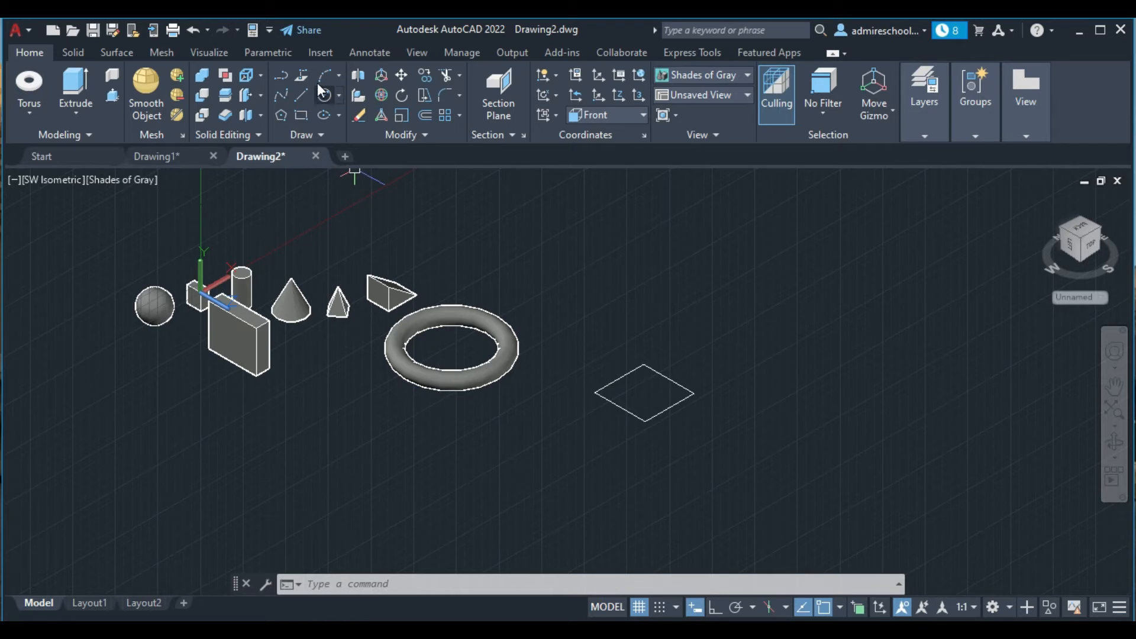
{"action": "left_click", "coordinate": [300, 94]}
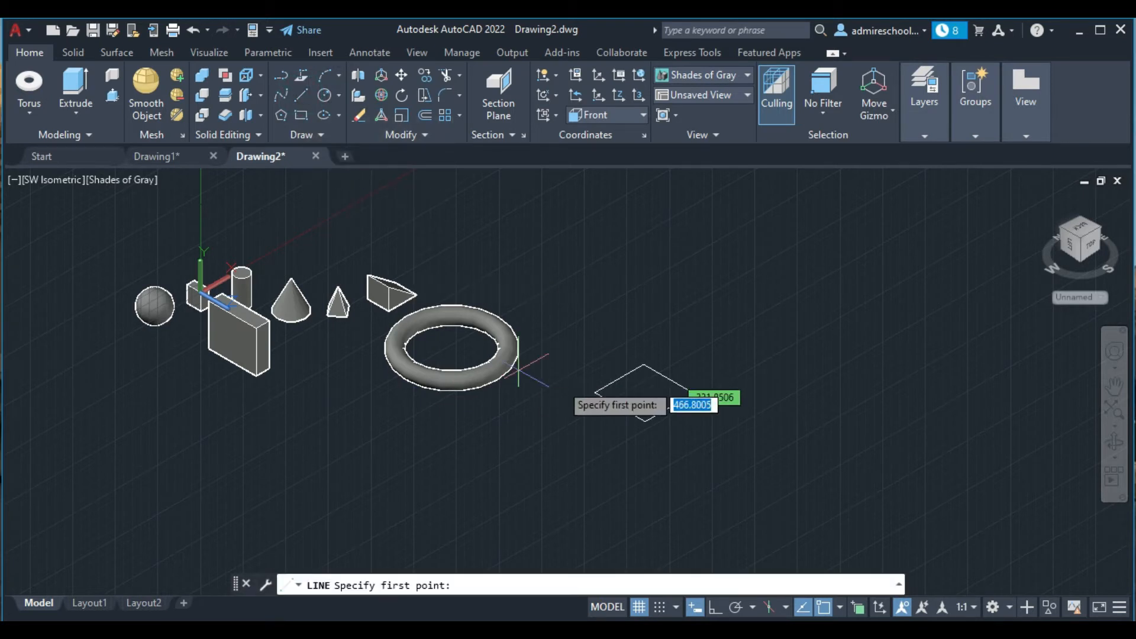
{"action": "left_click", "coordinate": [645, 393]}
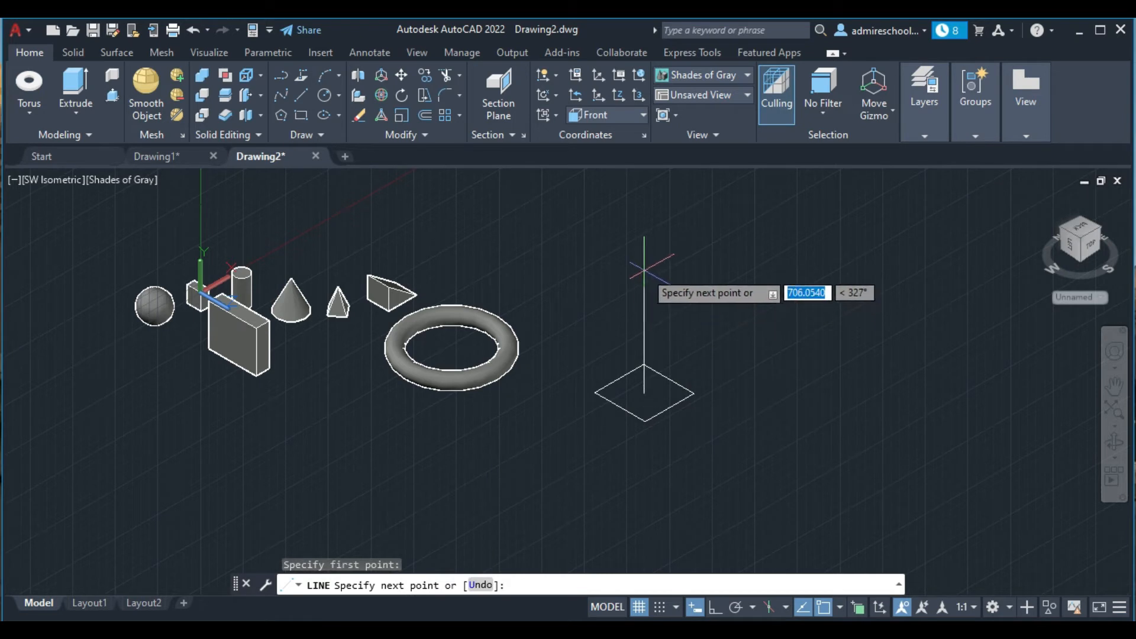
{"action": "left_click", "coordinate": [714, 608]}
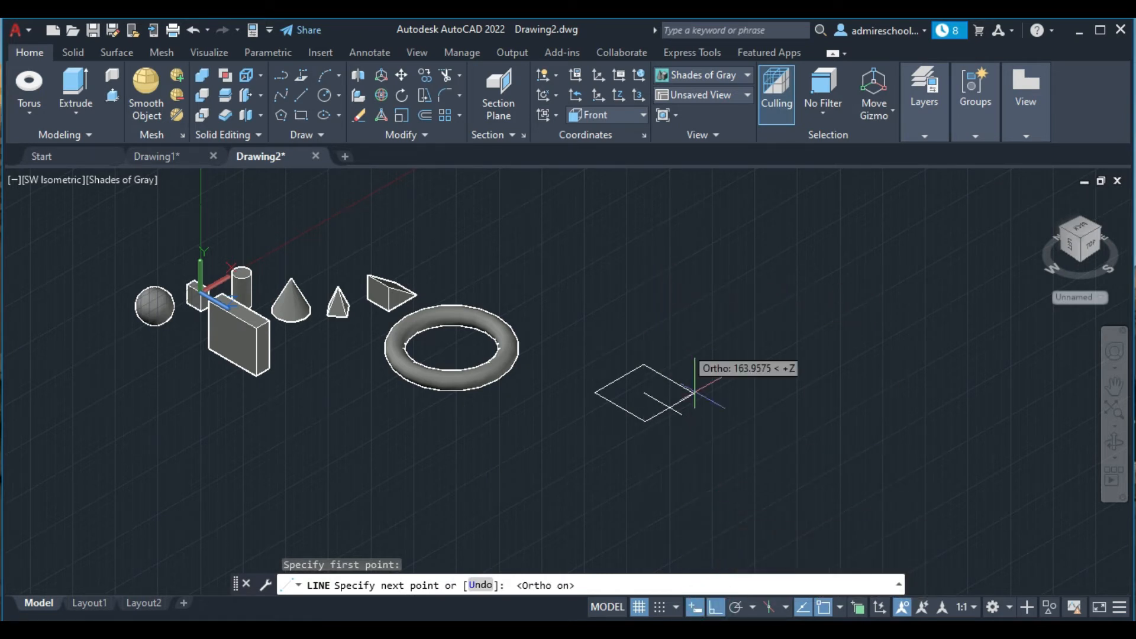
{"action": "left_click", "coordinate": [651, 296]}
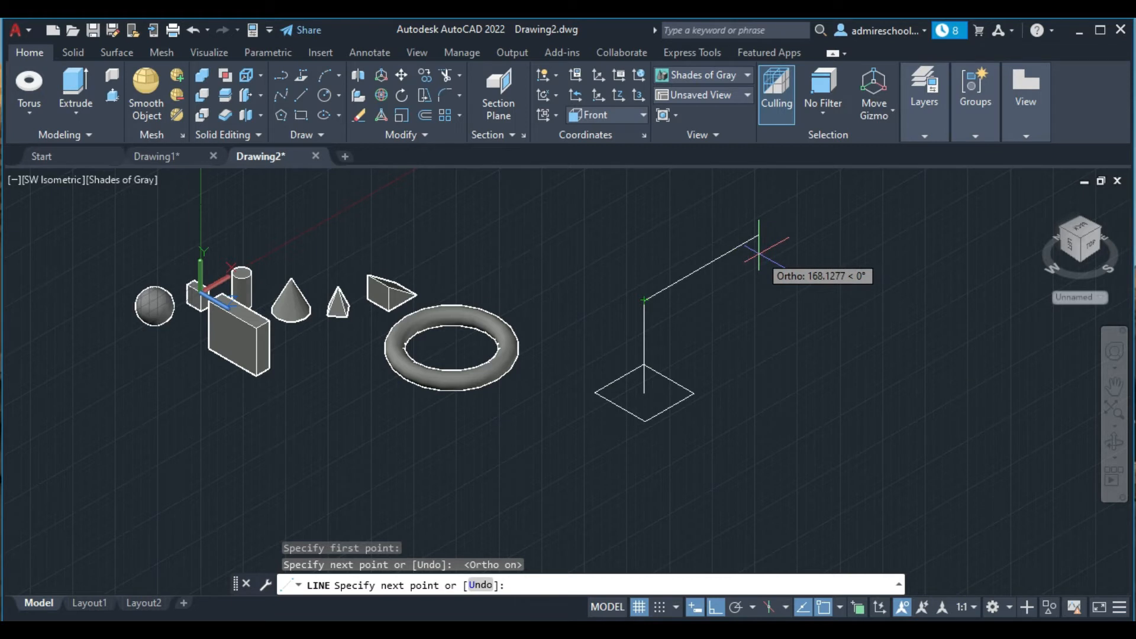
{"action": "left_click", "coordinate": [780, 244]}
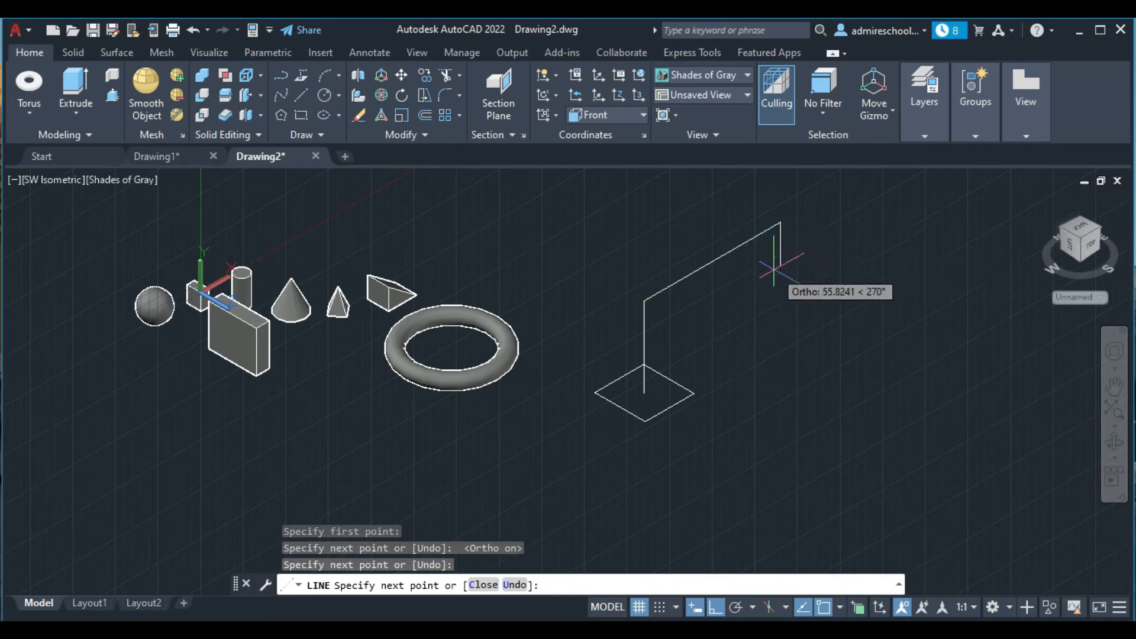
{"action": "key", "text": "Escape"}
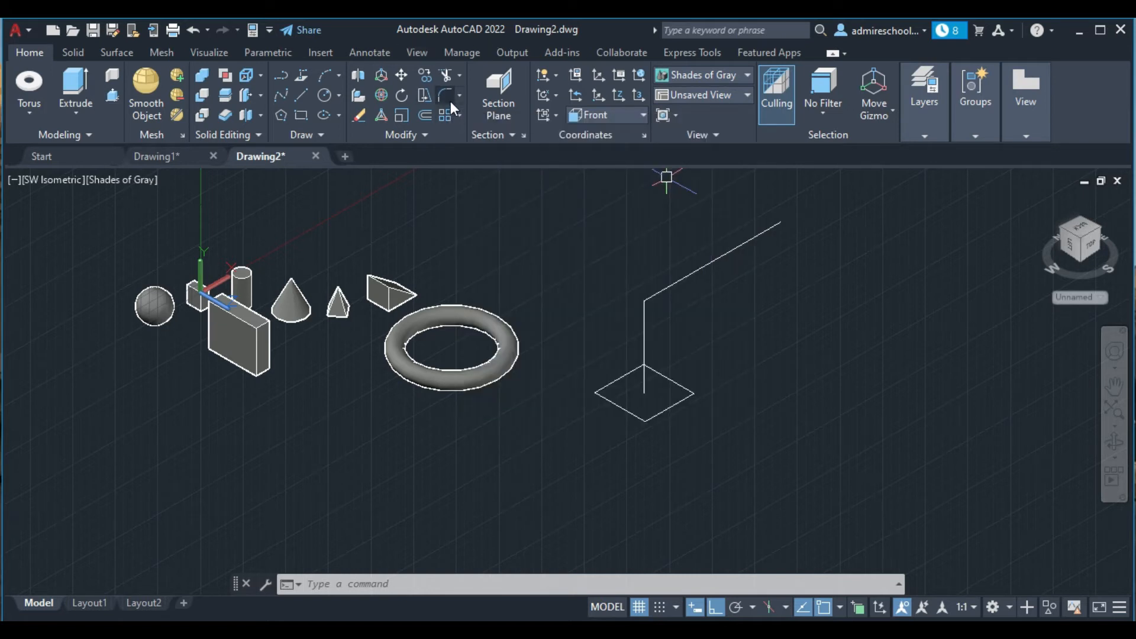
Step: Fillet the corner between the vertical and horizontal path lines with a radius of 30
{"action": "left_click", "coordinate": [448, 96]}
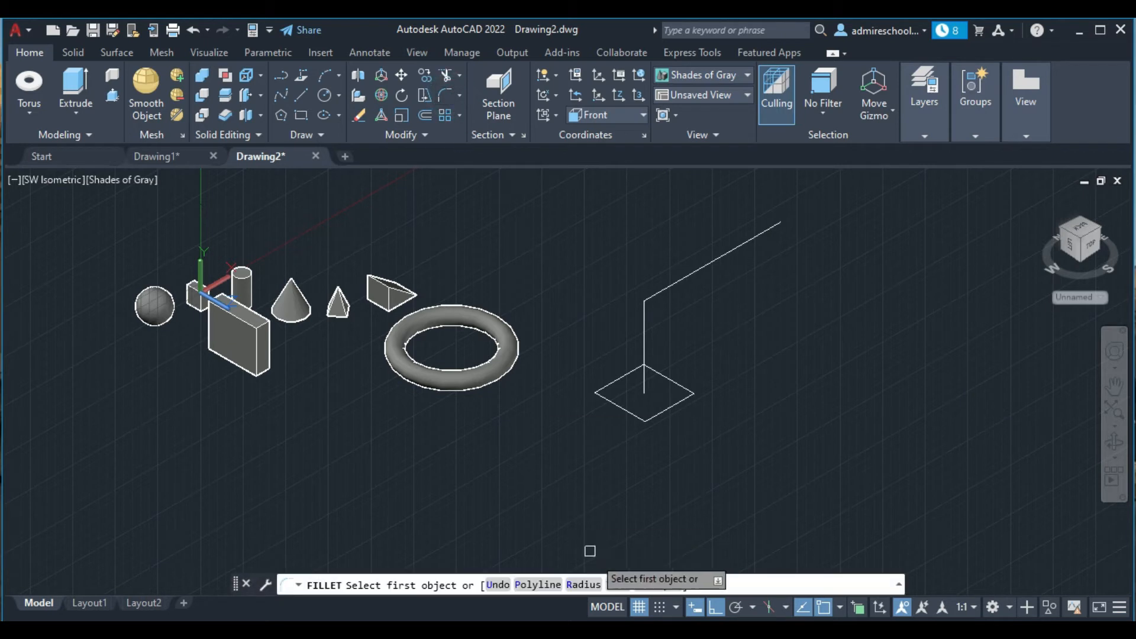
{"action": "left_click", "coordinate": [599, 585]}
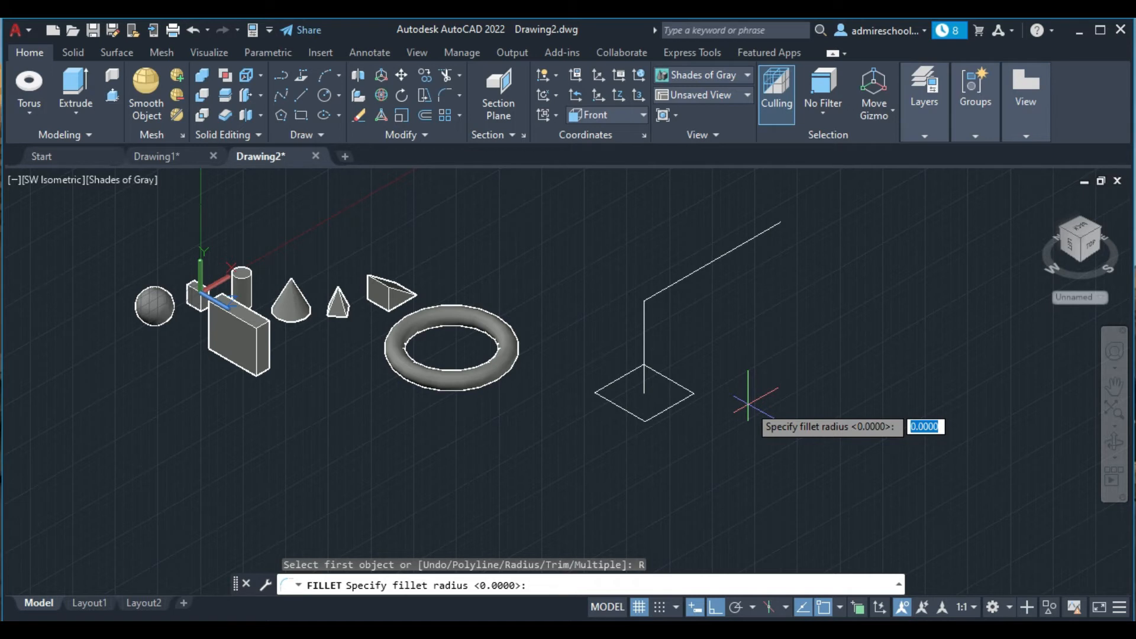
{"action": "type", "text": "3"}
{"action": "key", "text": "Return"}
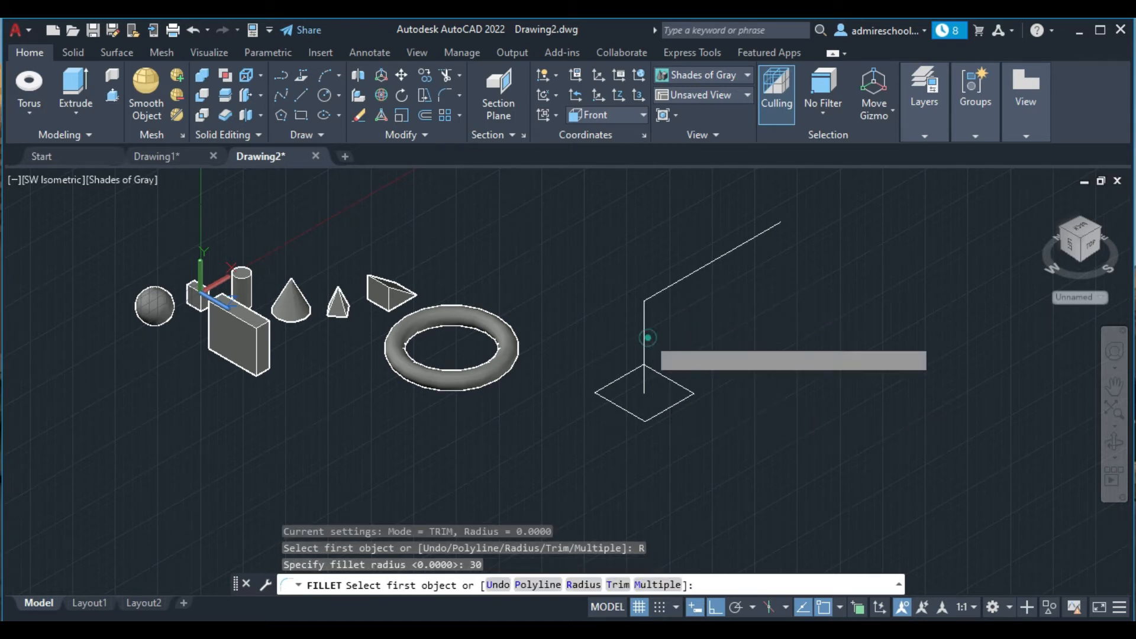
{"action": "left_click", "coordinate": [642, 340]}
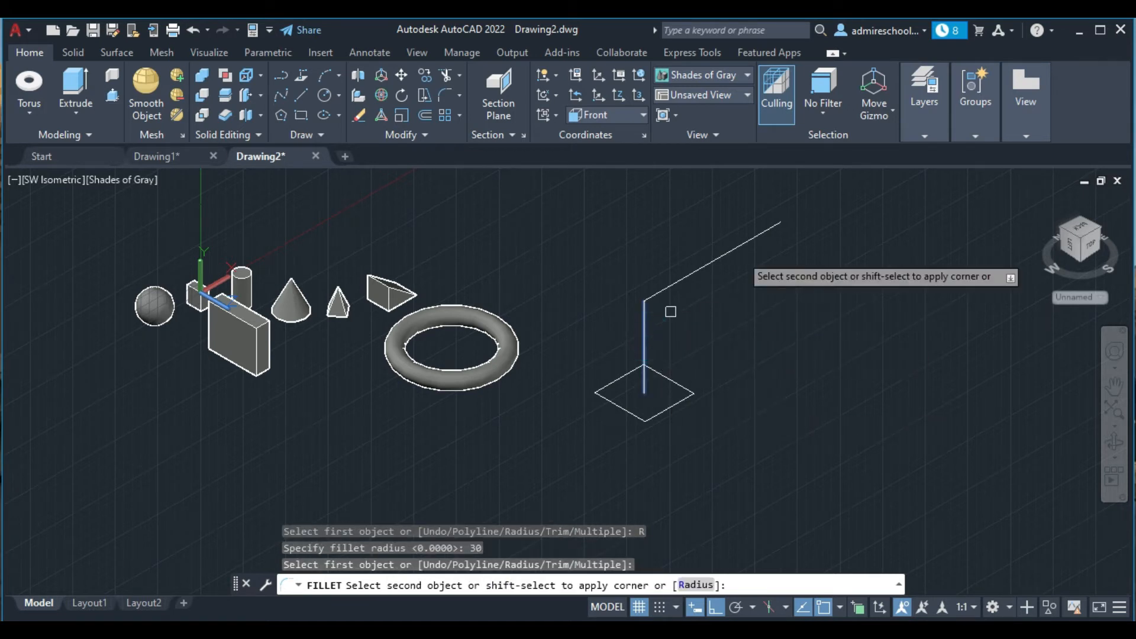
{"action": "left_click", "coordinate": [724, 249]}
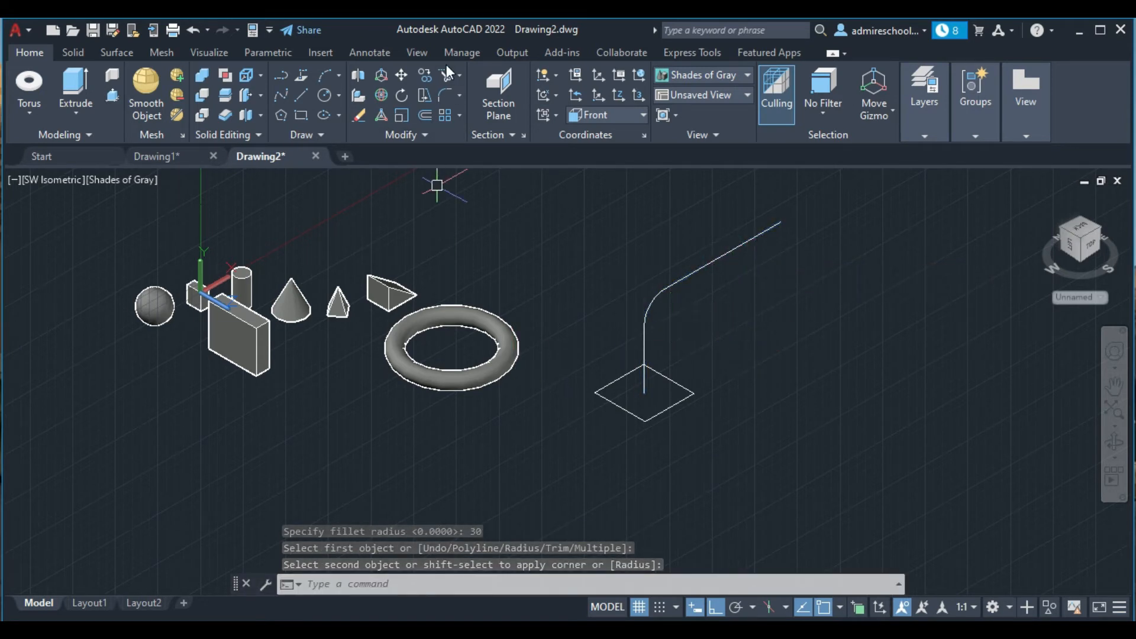
Step: Fillet the vertical and horizontal path lines again with a larger radius of 50
{"action": "key", "text": "Return"}
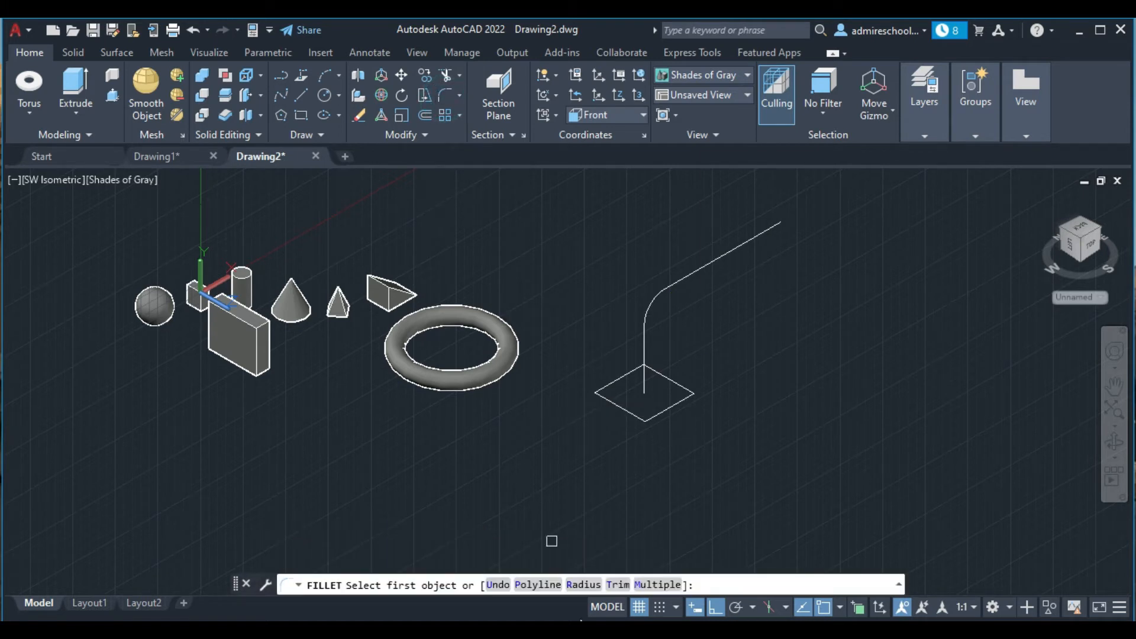
{"action": "left_click", "coordinate": [583, 585]}
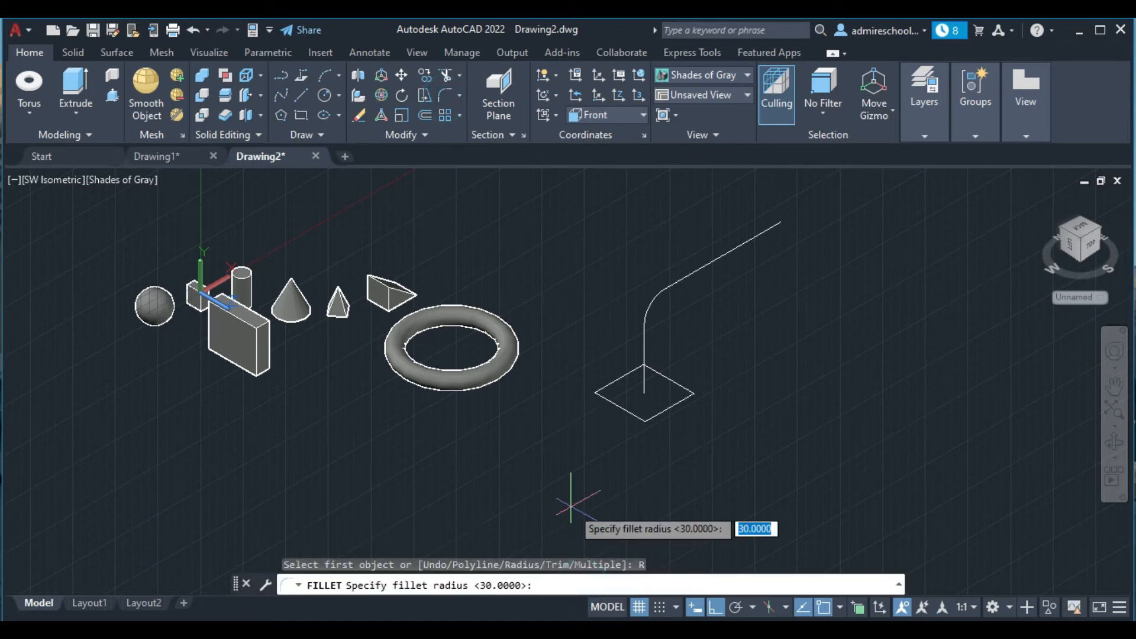
{"action": "type", "text": "5"}
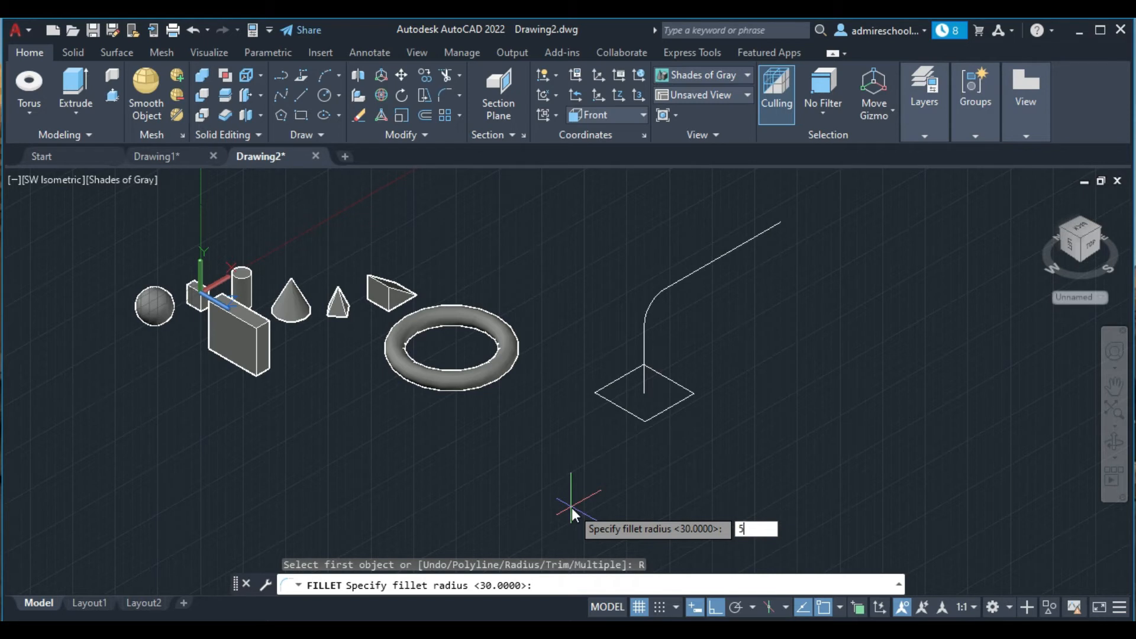
{"action": "type", "text": "0"}
{"action": "key", "text": "Return"}
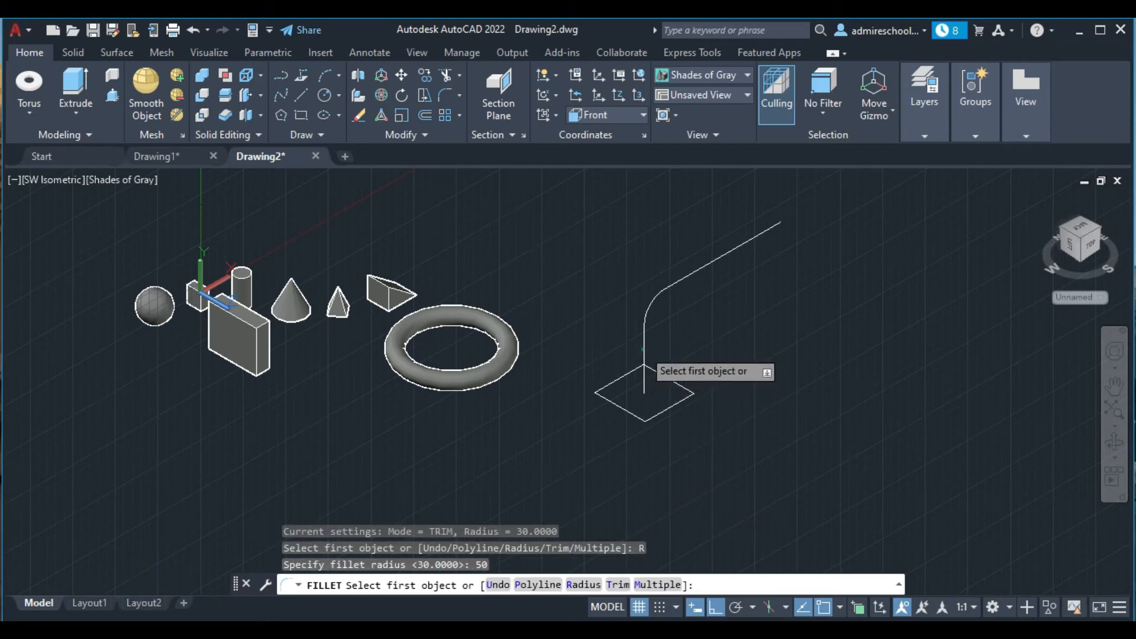
{"action": "left_click", "coordinate": [644, 349]}
{"action": "left_click", "coordinate": [732, 254]}
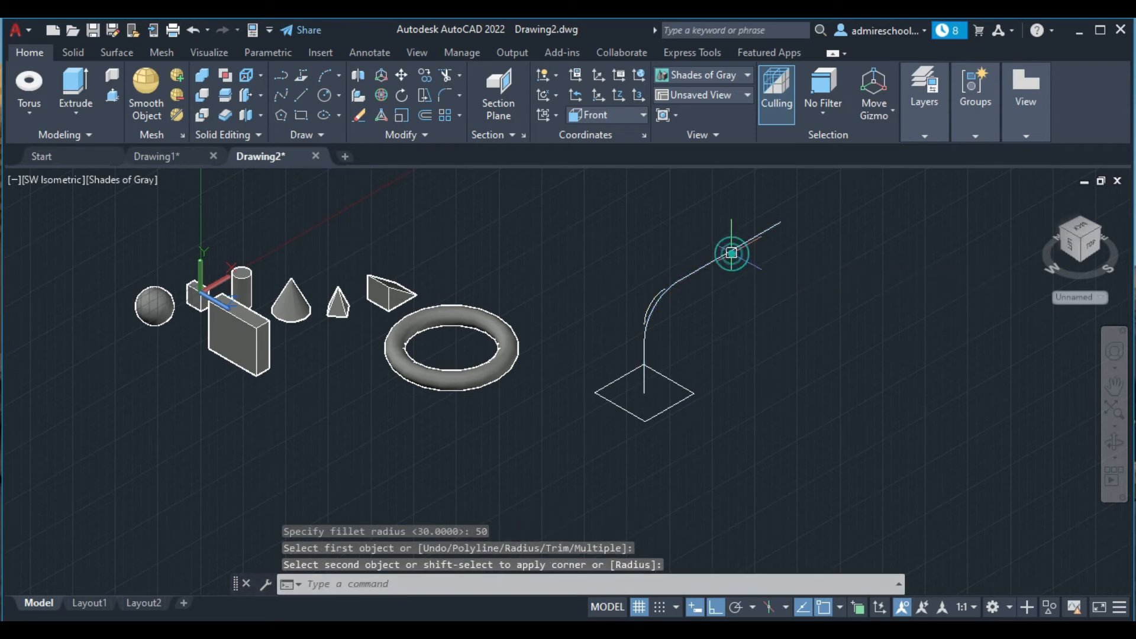
Step: Delete the leftover smaller arc from the first fillet at the path's bend
{"action": "scroll", "coordinate": [667, 310], "scroll_direction": "up", "scroll_amount": 3}
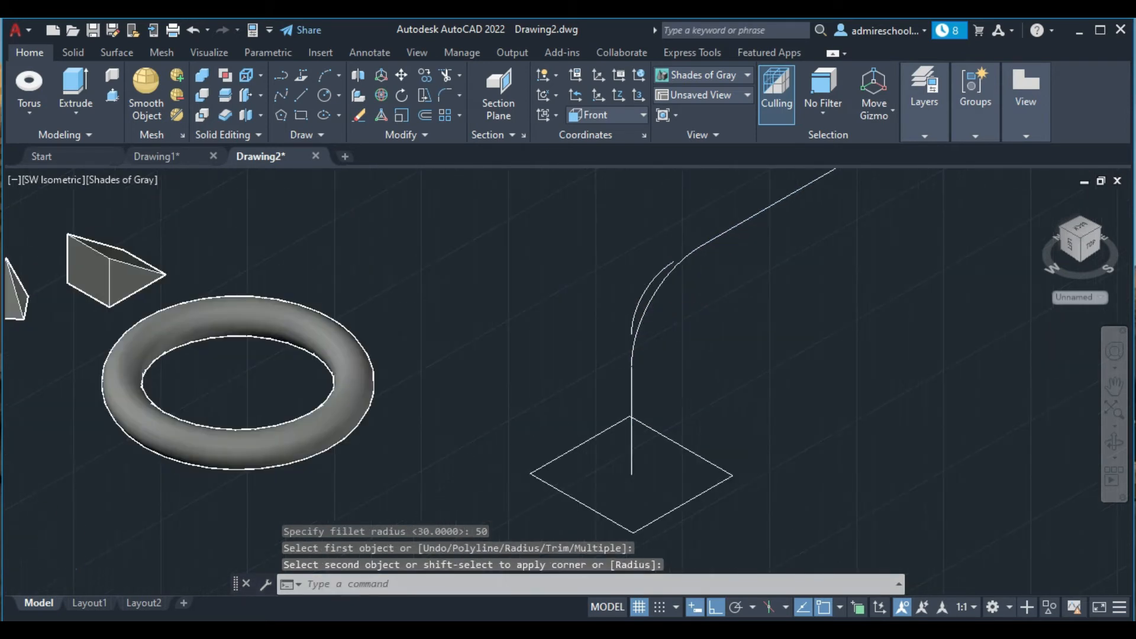
{"action": "left_click", "coordinate": [641, 289]}
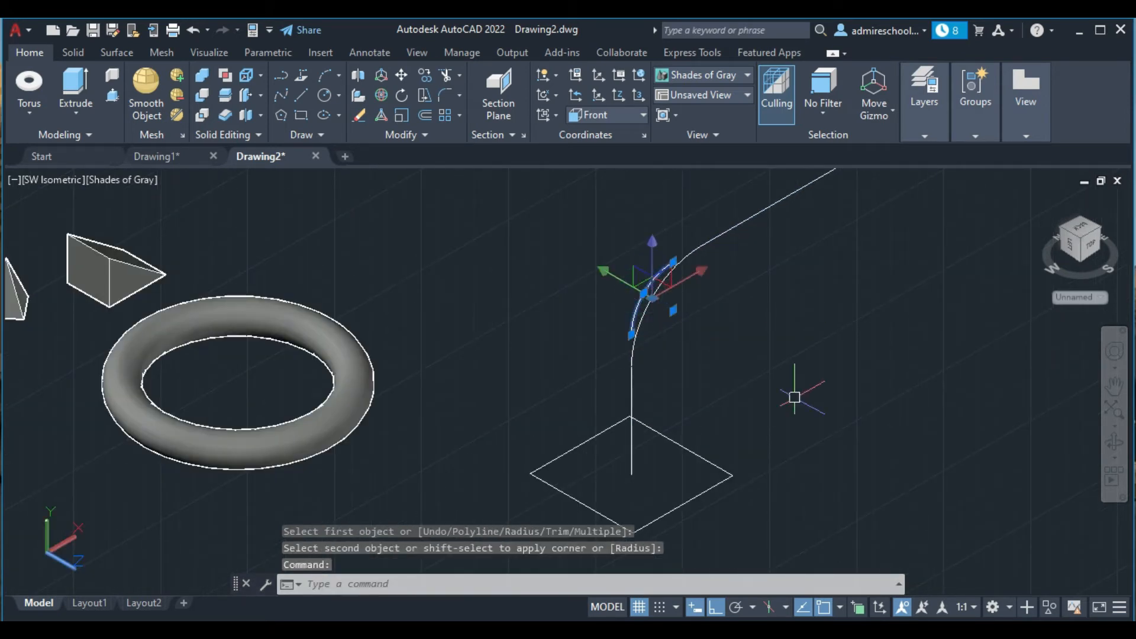
{"action": "key", "text": "Delete"}
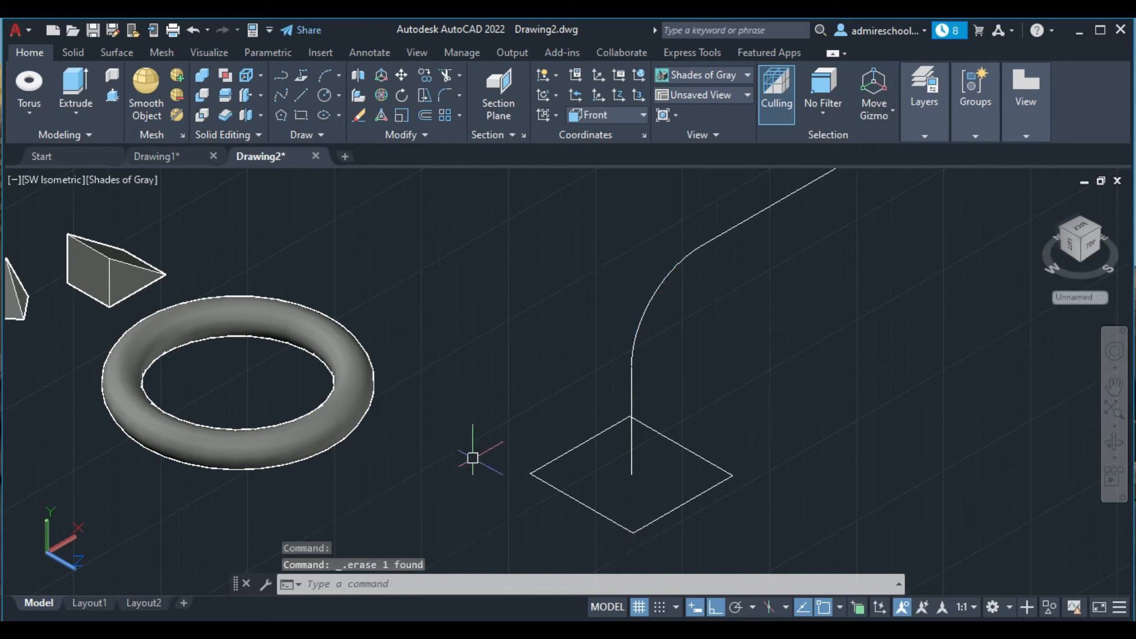
Step: Try to combine the path's two lines and the arc between them into one object with Union
{"action": "scroll", "coordinate": [638, 330], "scroll_direction": "down", "scroll_amount": 2}
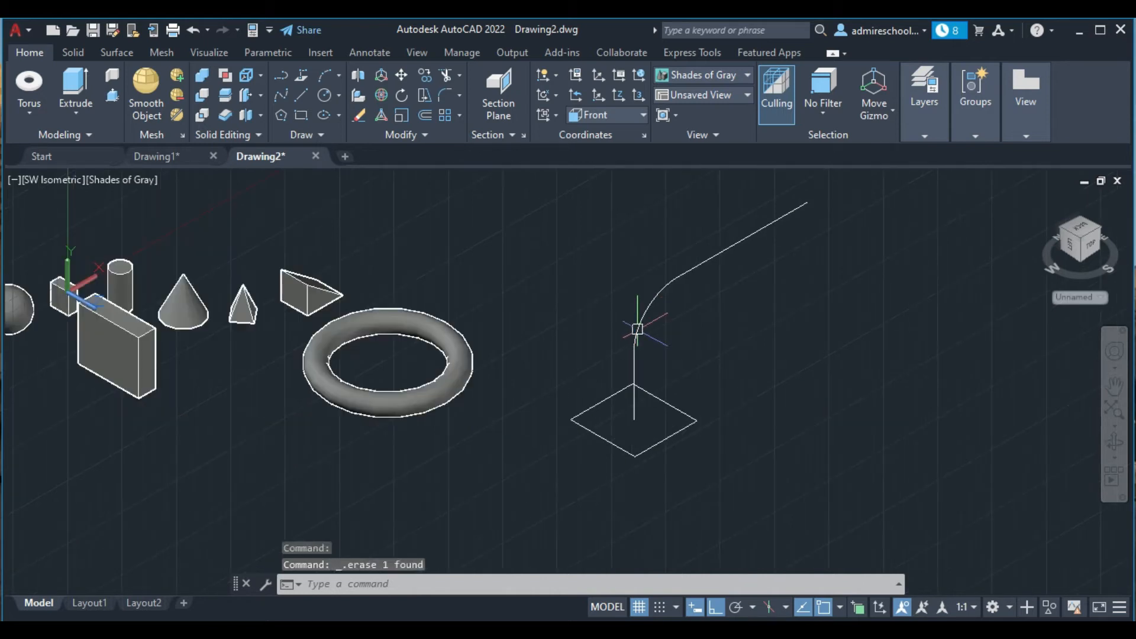
{"action": "left_click", "coordinate": [740, 238]}
{"action": "left_click", "coordinate": [646, 312]}
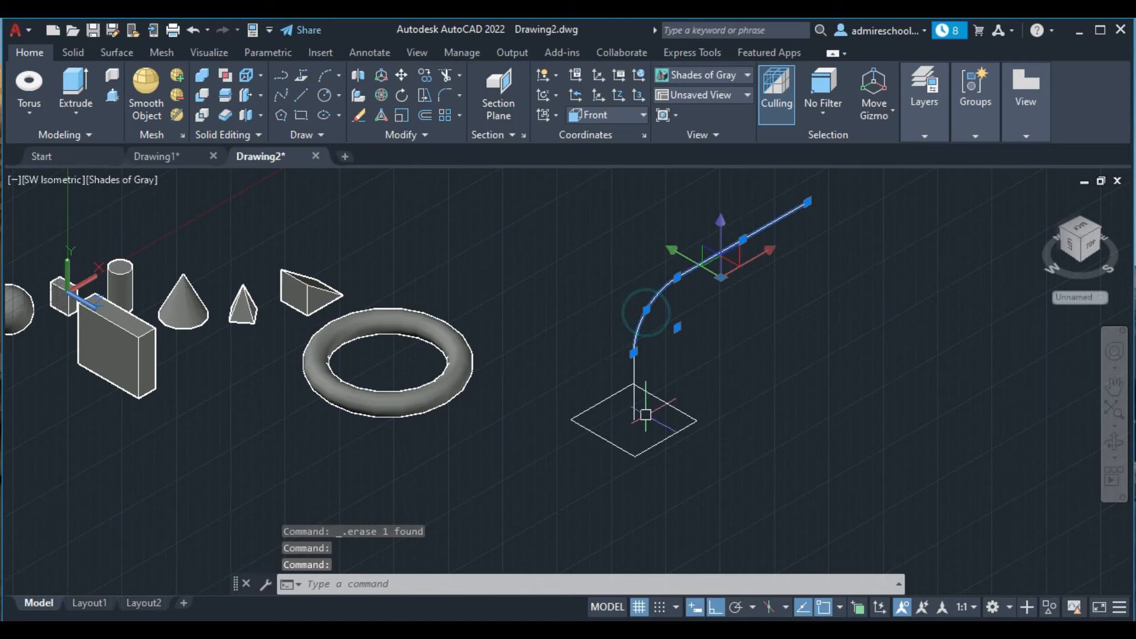
{"action": "left_click", "coordinate": [634, 377]}
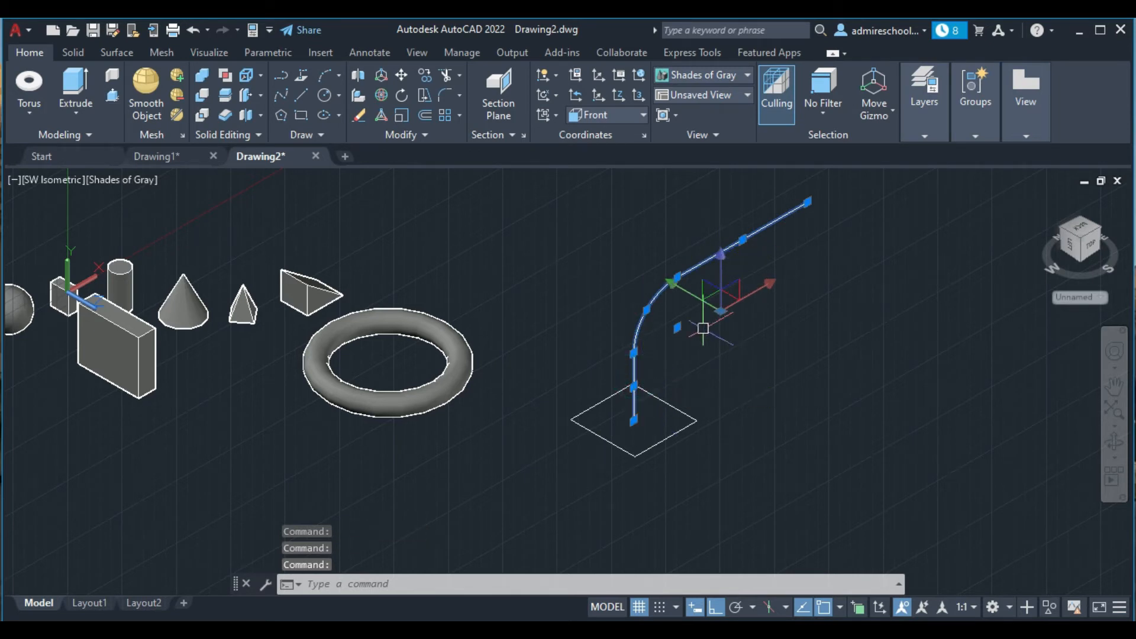
{"action": "left_click", "coordinate": [204, 77]}
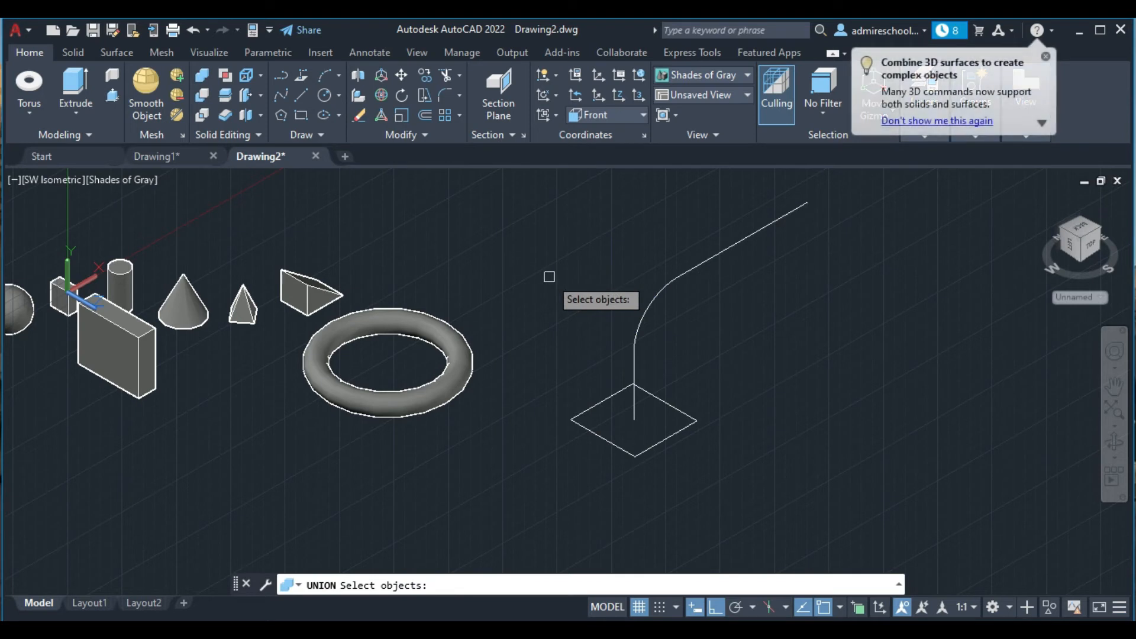
{"action": "left_click", "coordinate": [732, 245]}
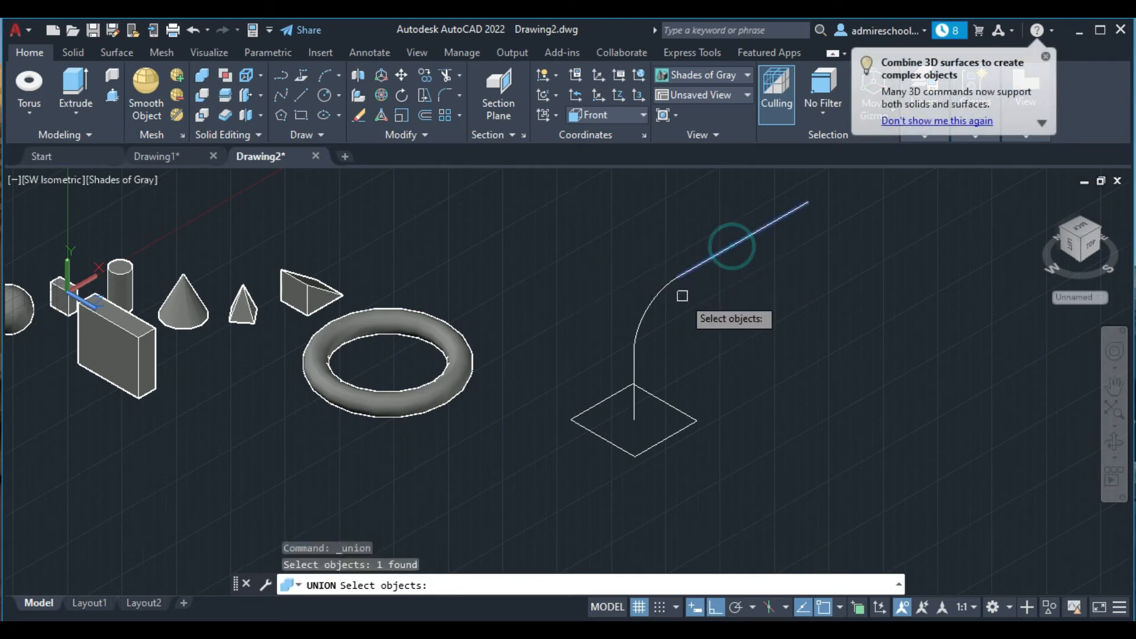
{"action": "left_click", "coordinate": [649, 303]}
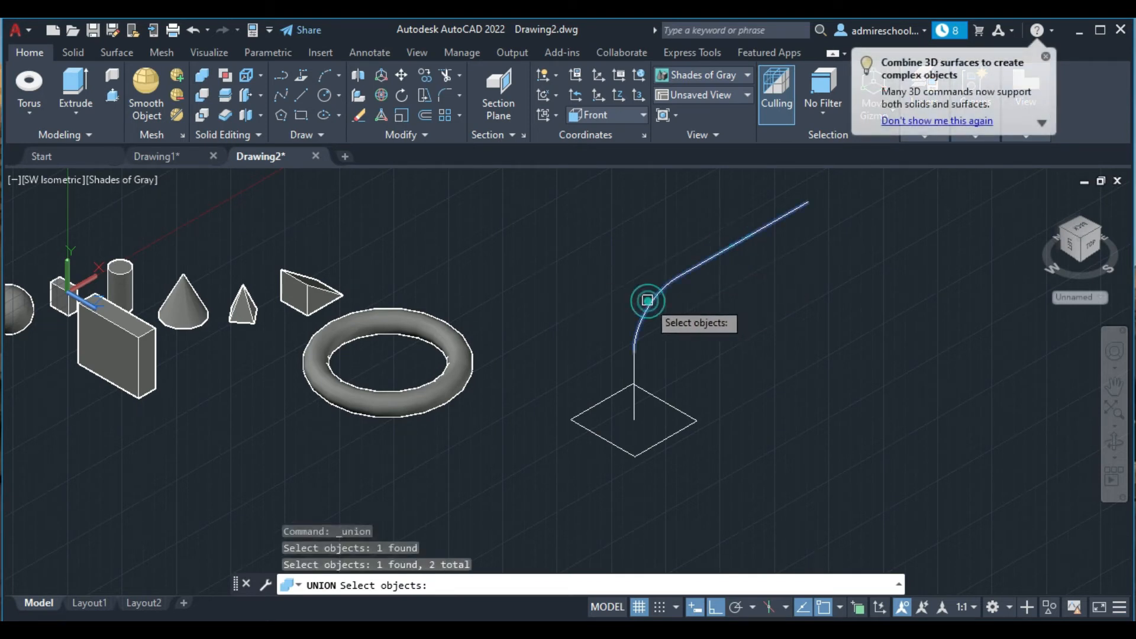
{"action": "left_click", "coordinate": [632, 370]}
{"action": "key", "text": "Return"}
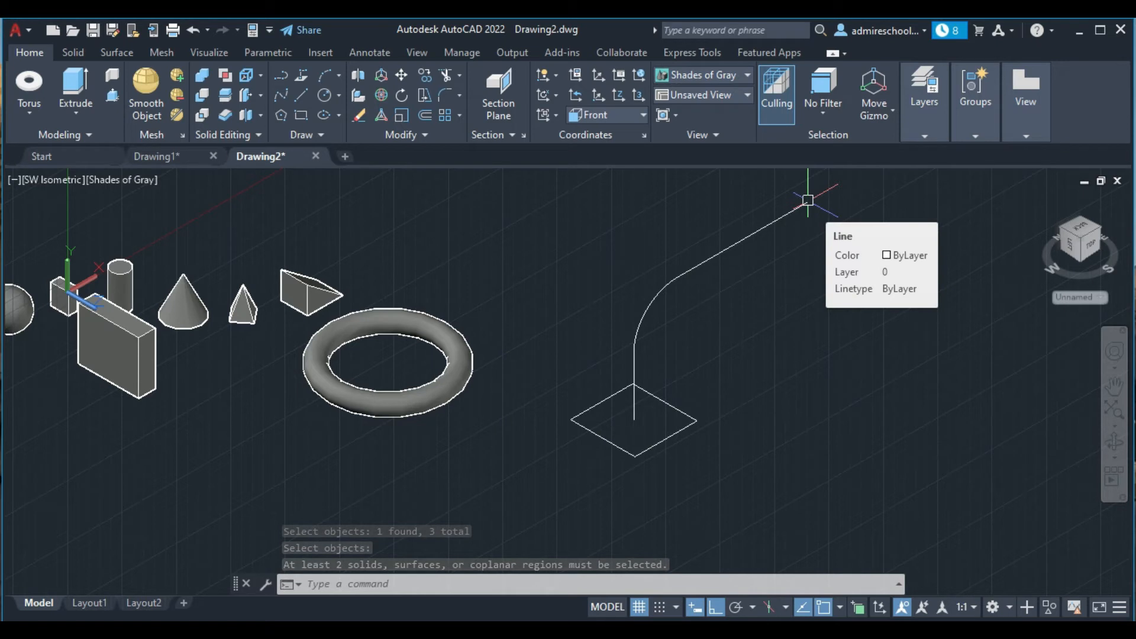
Step: Set the UCS to Right and draw a circle with a radius of about 24.4 centred on the path's upper end
{"action": "left_click", "coordinate": [642, 115]}
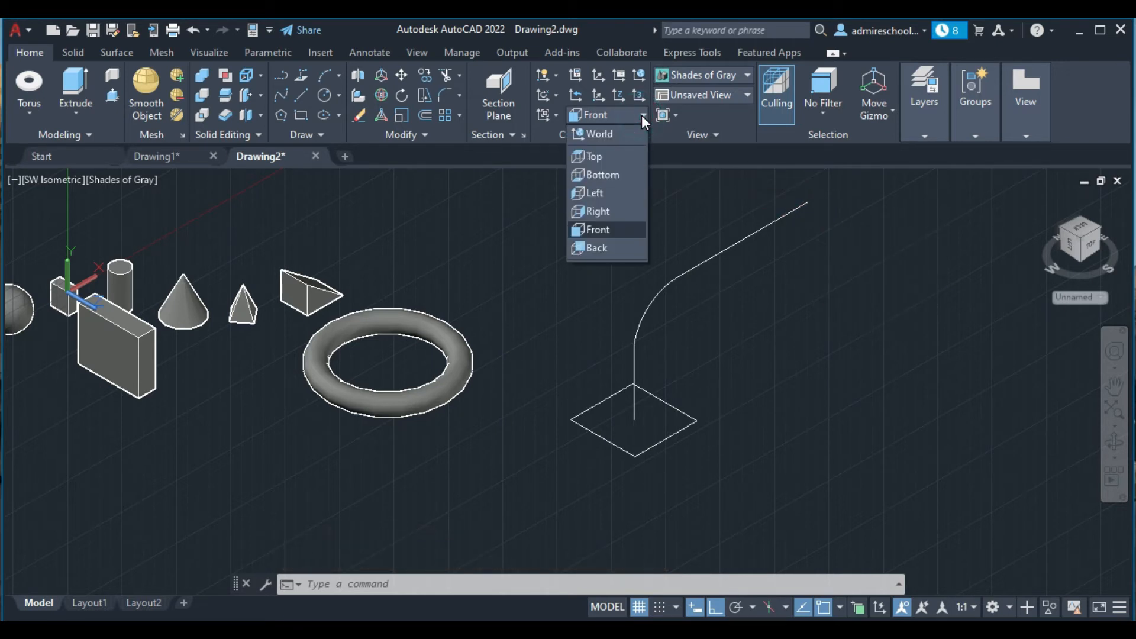
{"action": "left_click", "coordinate": [620, 213]}
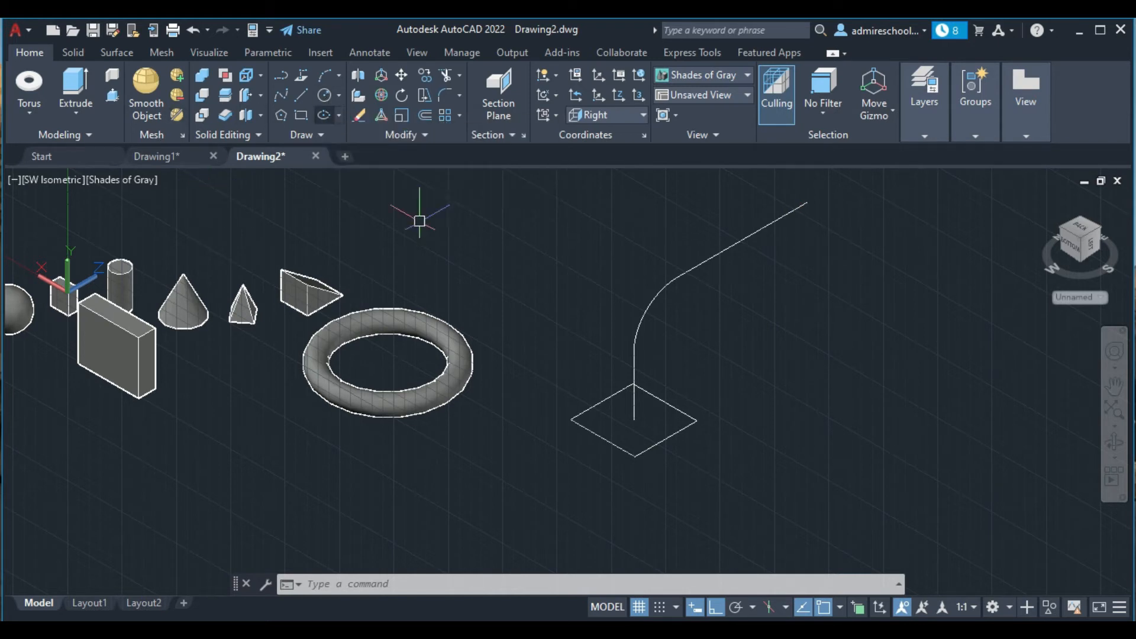
{"action": "left_click", "coordinate": [324, 95]}
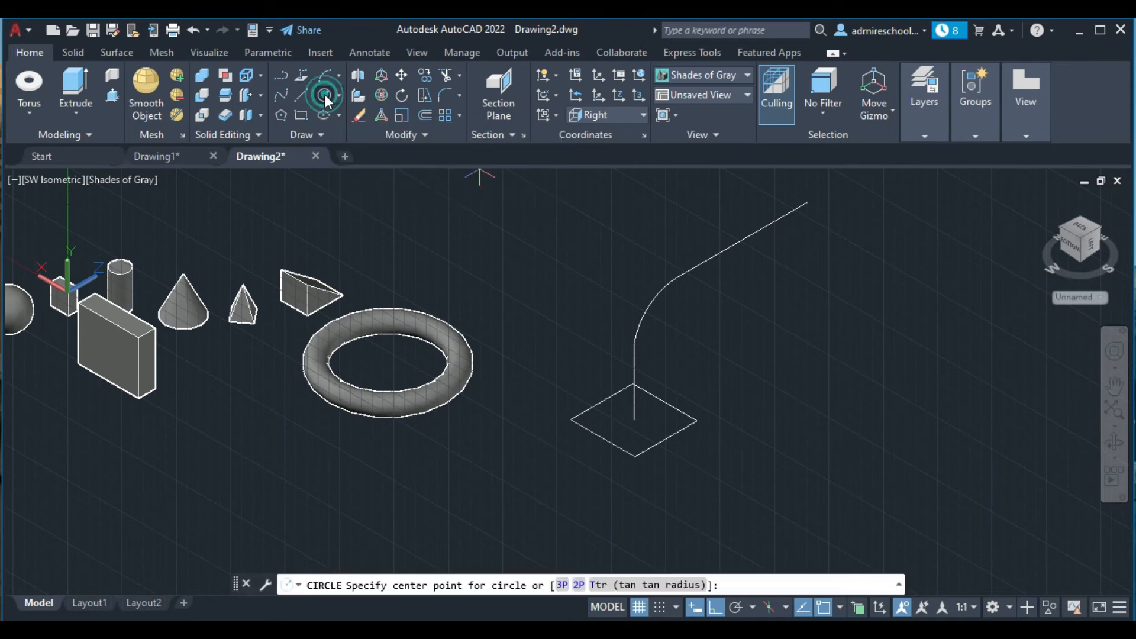
{"action": "left_click", "coordinate": [808, 201]}
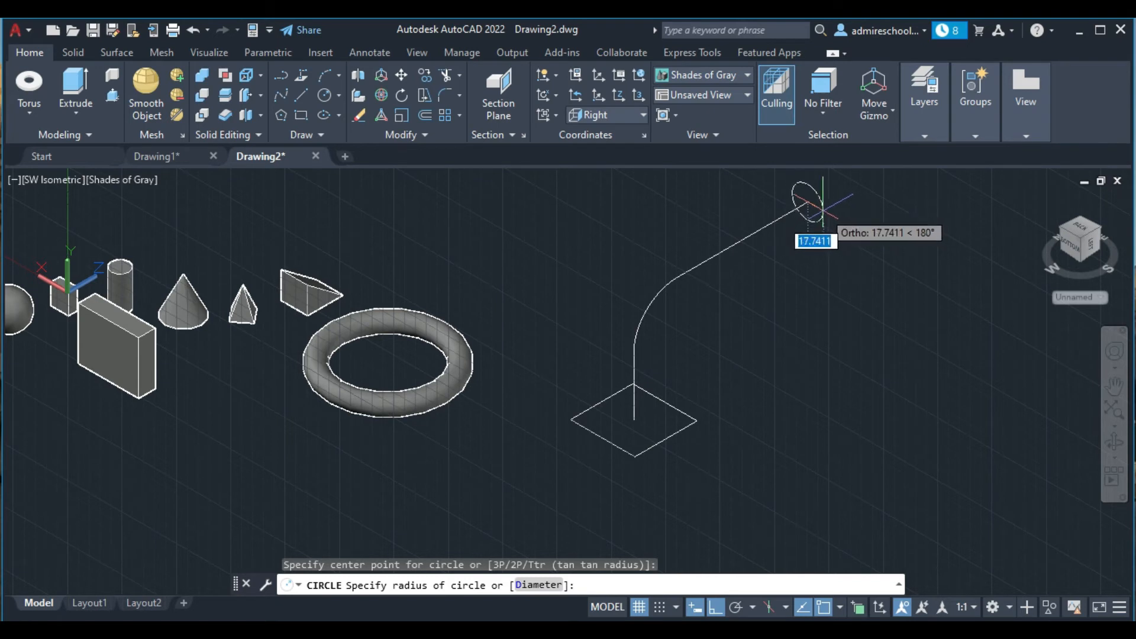
{"action": "left_click", "coordinate": [829, 213]}
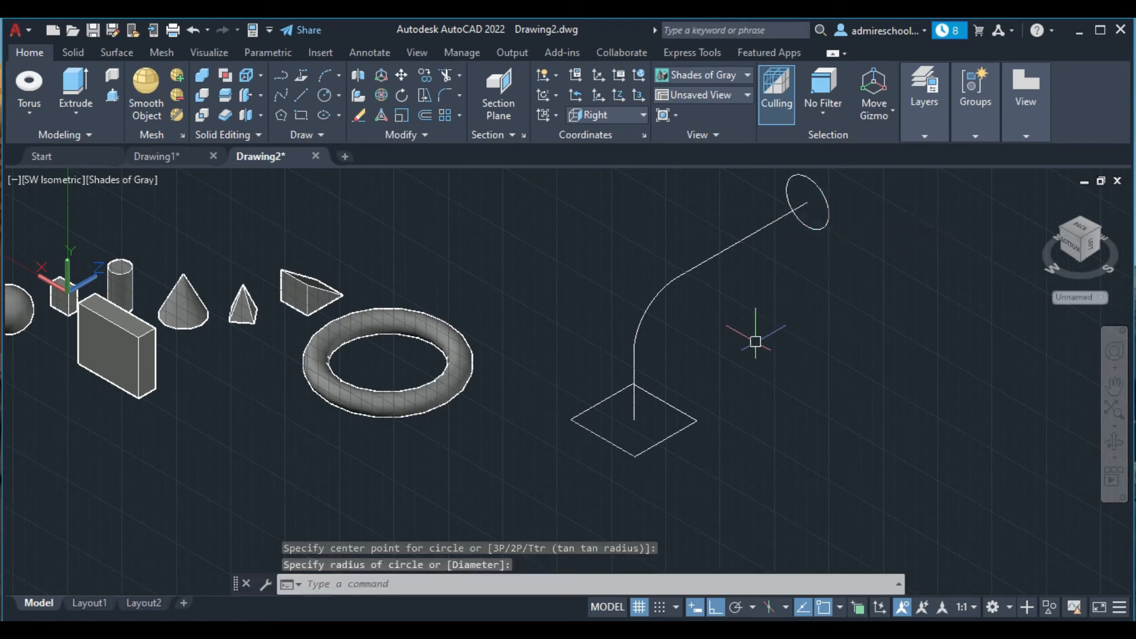
Step: Try to loft from the square to the circle, using only the arc as the path
{"action": "left_click", "coordinate": [83, 111]}
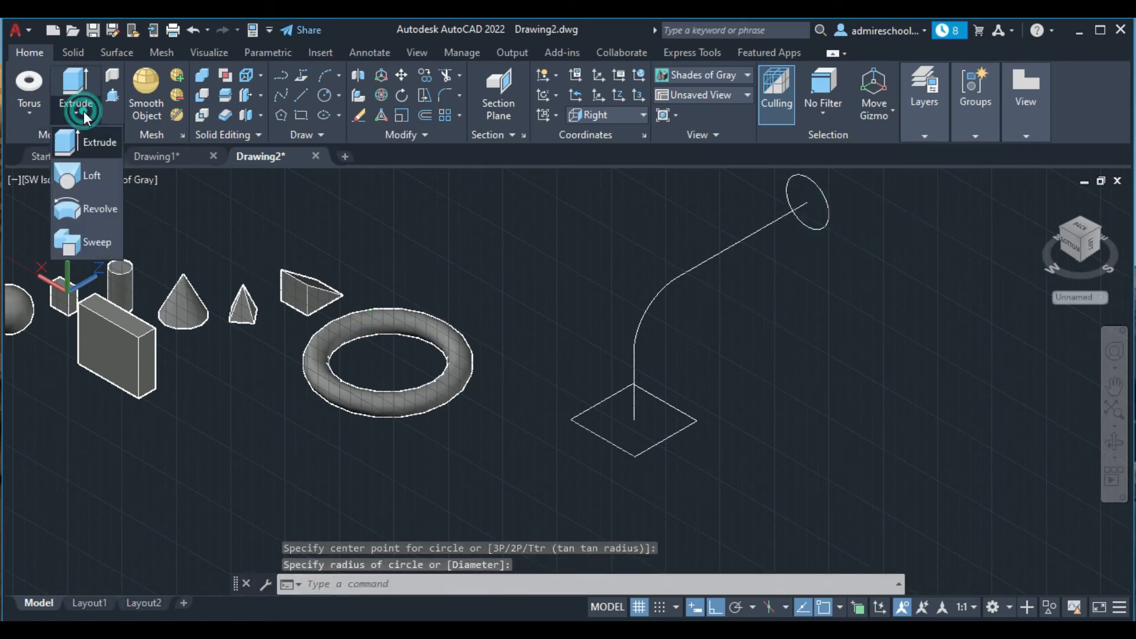
{"action": "left_click", "coordinate": [85, 174]}
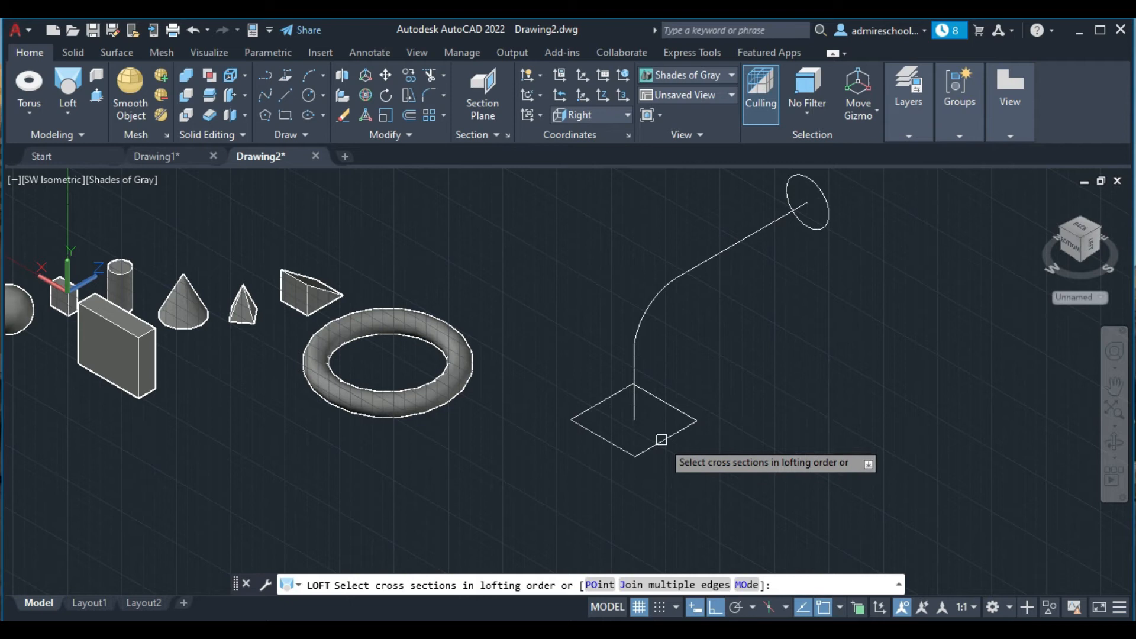
{"action": "left_click", "coordinate": [662, 443]}
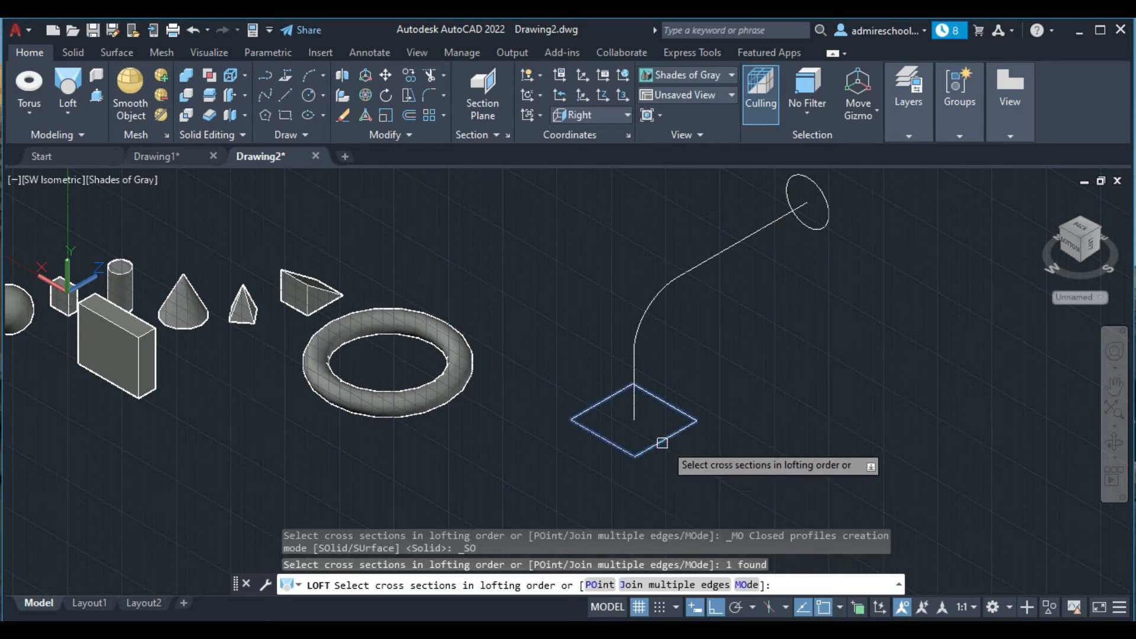
{"action": "left_click", "coordinate": [813, 228]}
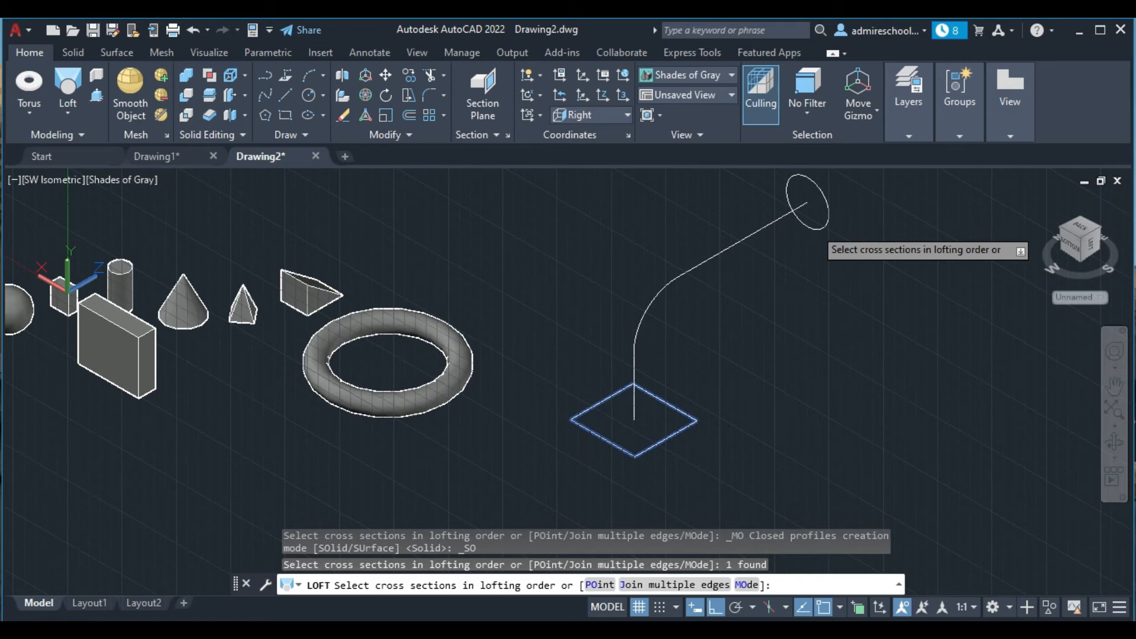
{"action": "left_click", "coordinate": [814, 227]}
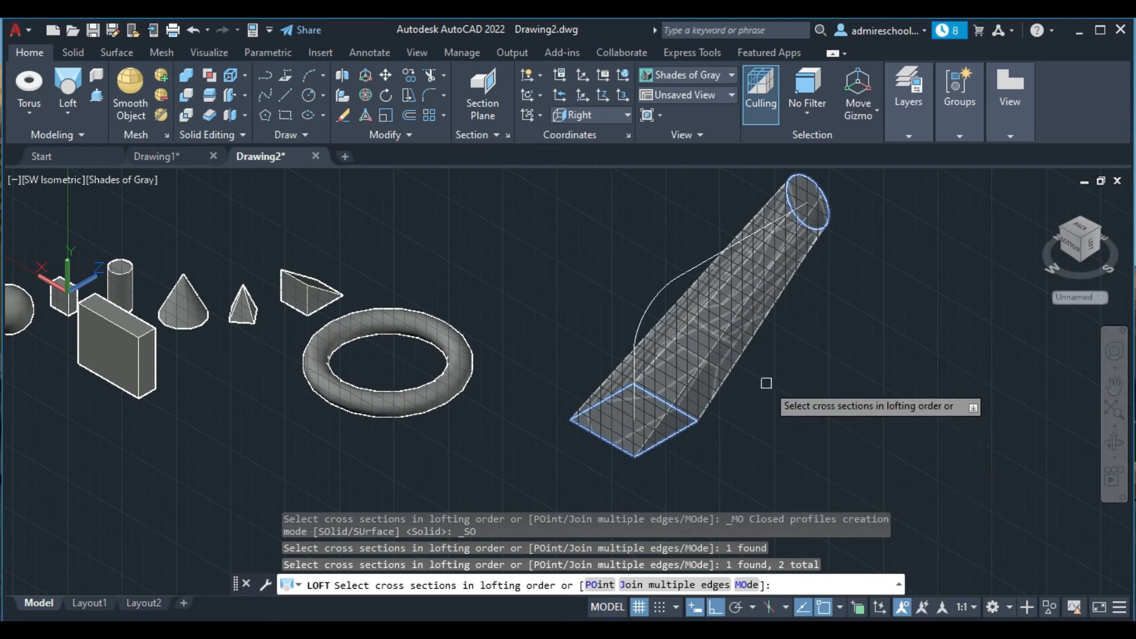
{"action": "key", "text": "Return"}
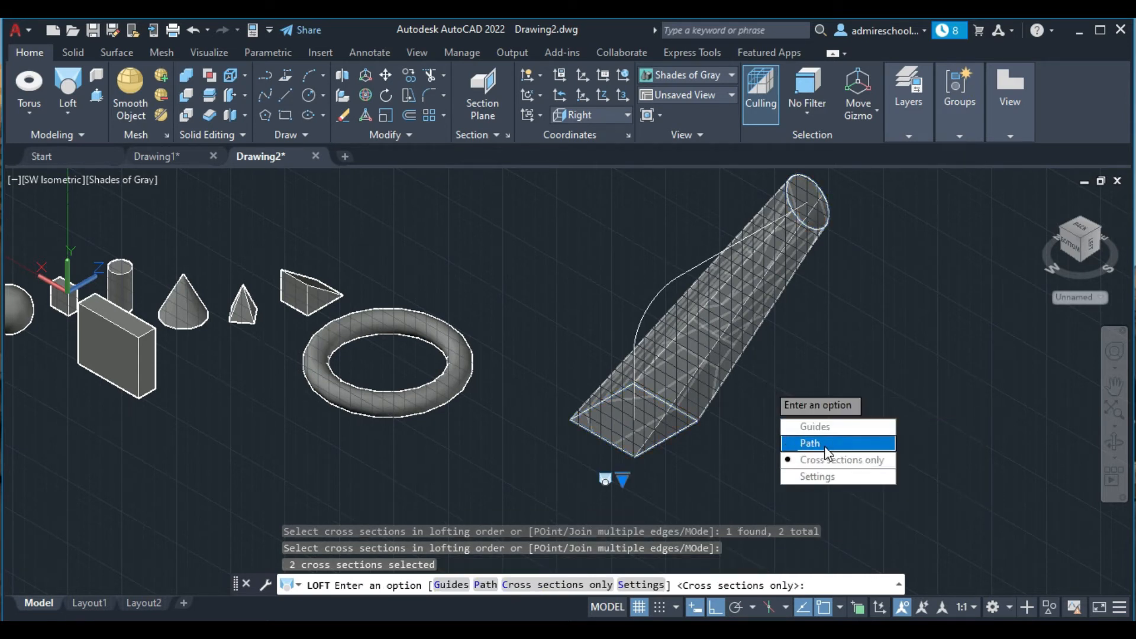
{"action": "left_click", "coordinate": [827, 444]}
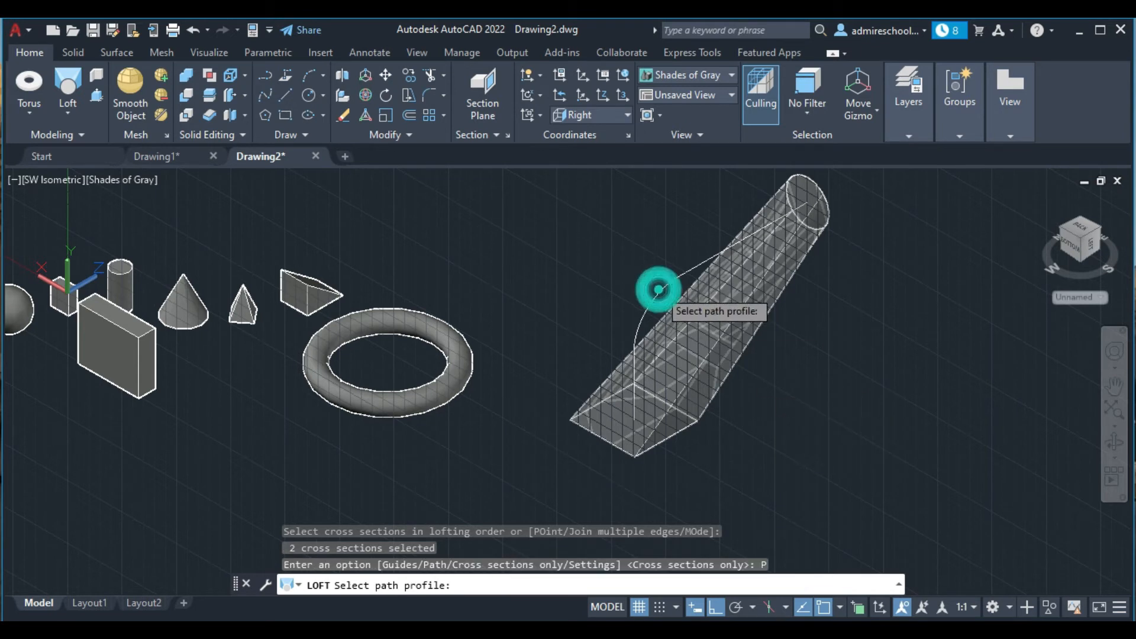
{"action": "left_click", "coordinate": [659, 290]}
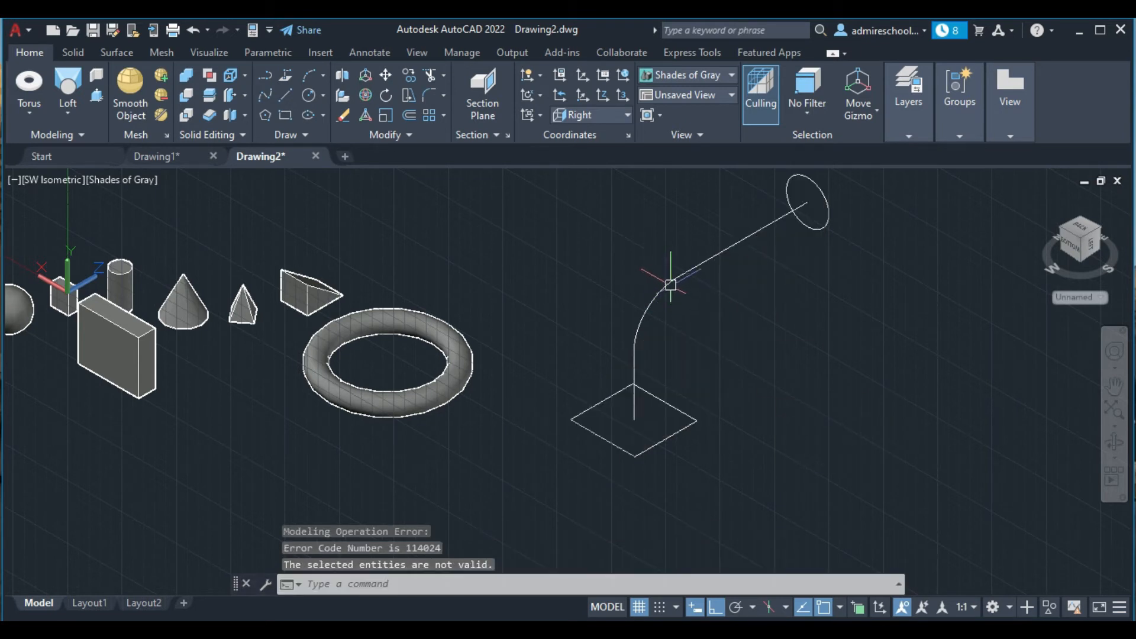
Step: Join the two lines and the arc between them into a single path polyline
{"action": "left_click", "coordinate": [664, 282]}
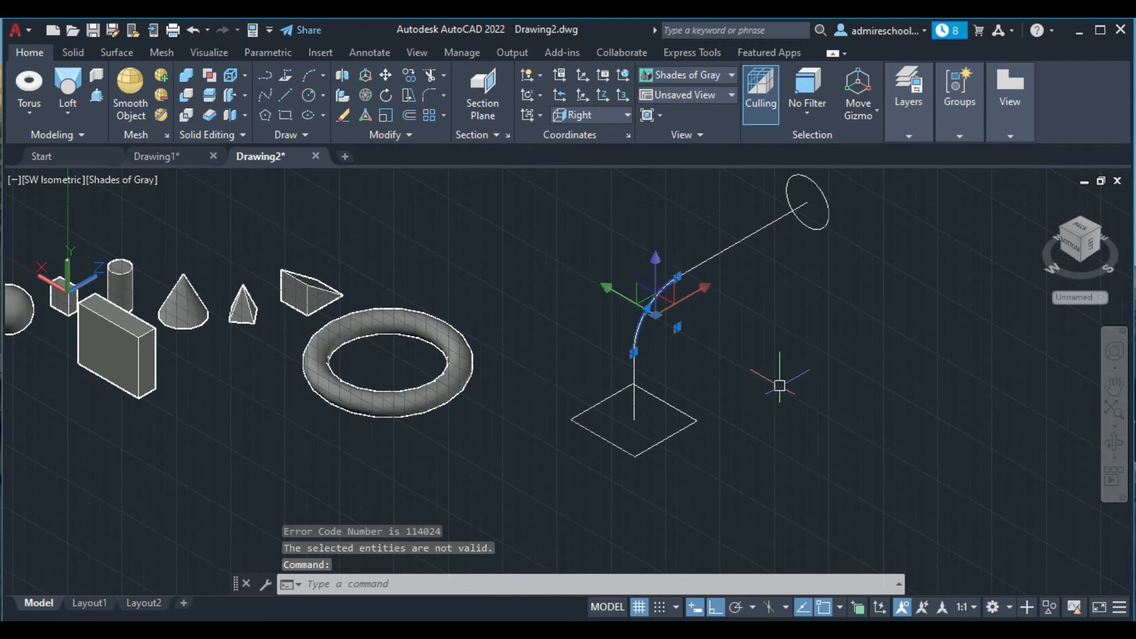
{"action": "key", "text": "Escape"}
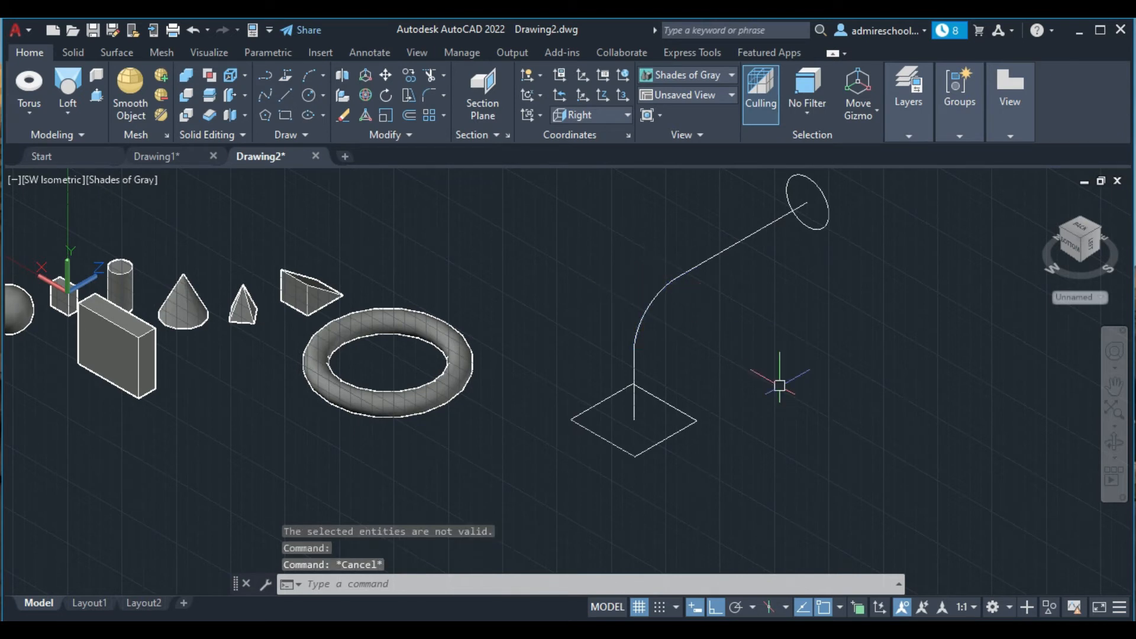
{"action": "left_click", "coordinate": [721, 251]}
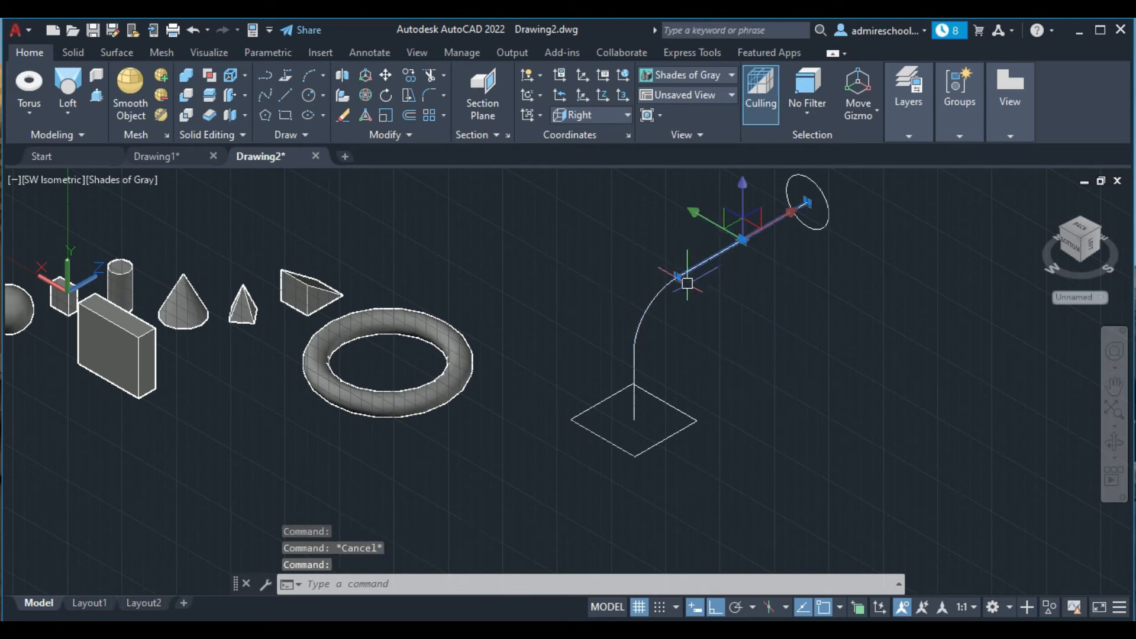
{"action": "left_click", "coordinate": [650, 299]}
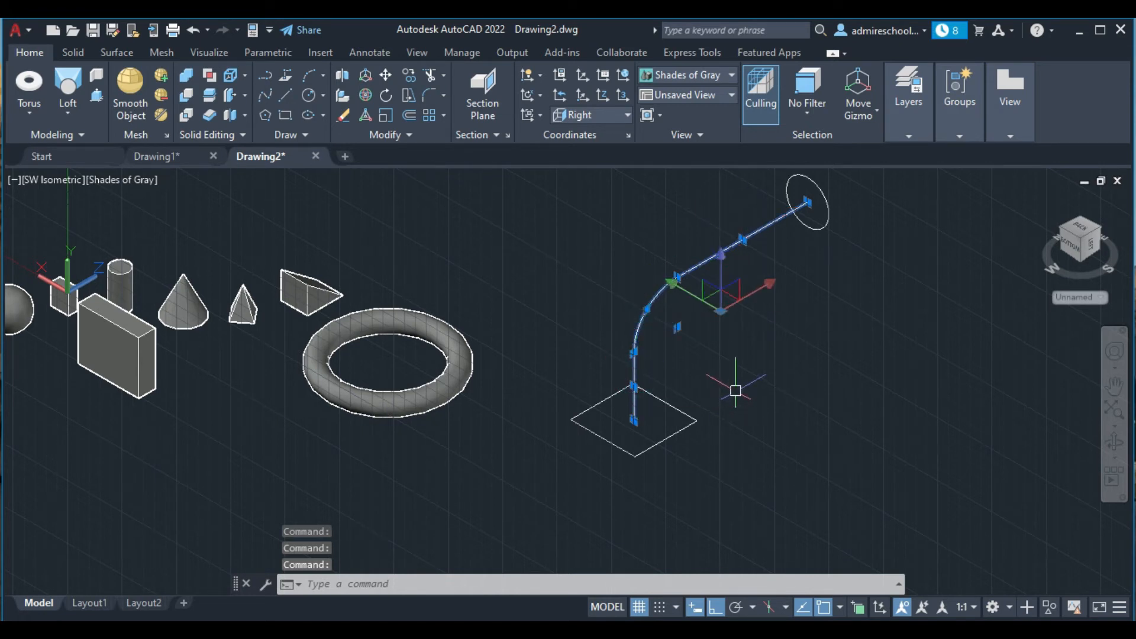
{"action": "type", "text": "jo"}
{"action": "key", "text": "Return"}
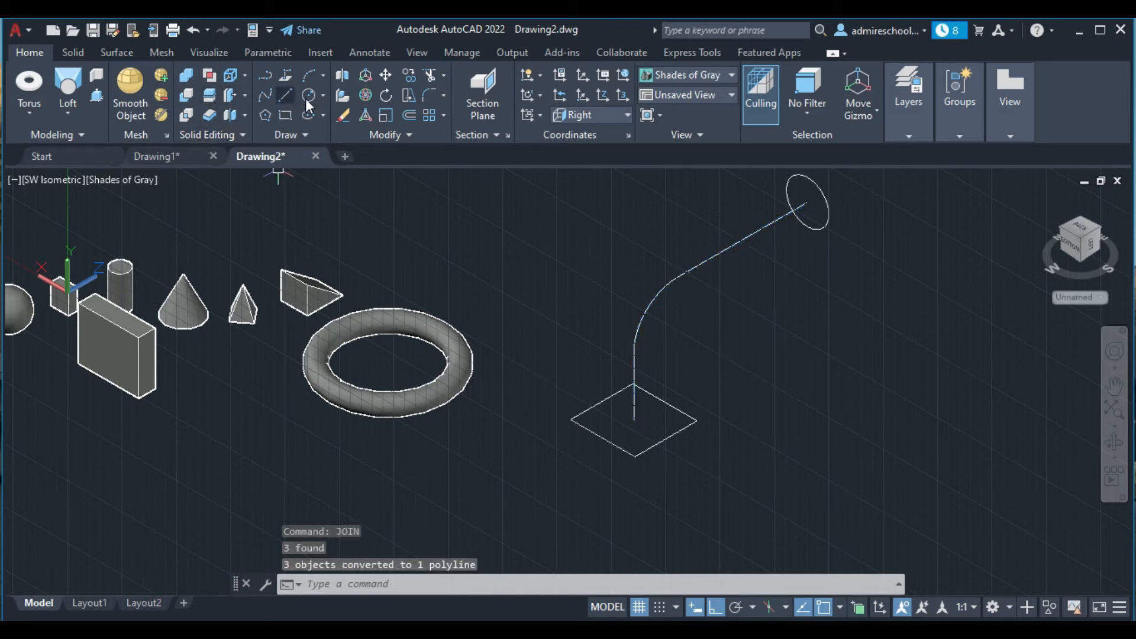
Step: Loft a solid from the square to the circle with the Path option, following the joined polyline
{"action": "left_click", "coordinate": [67, 88]}
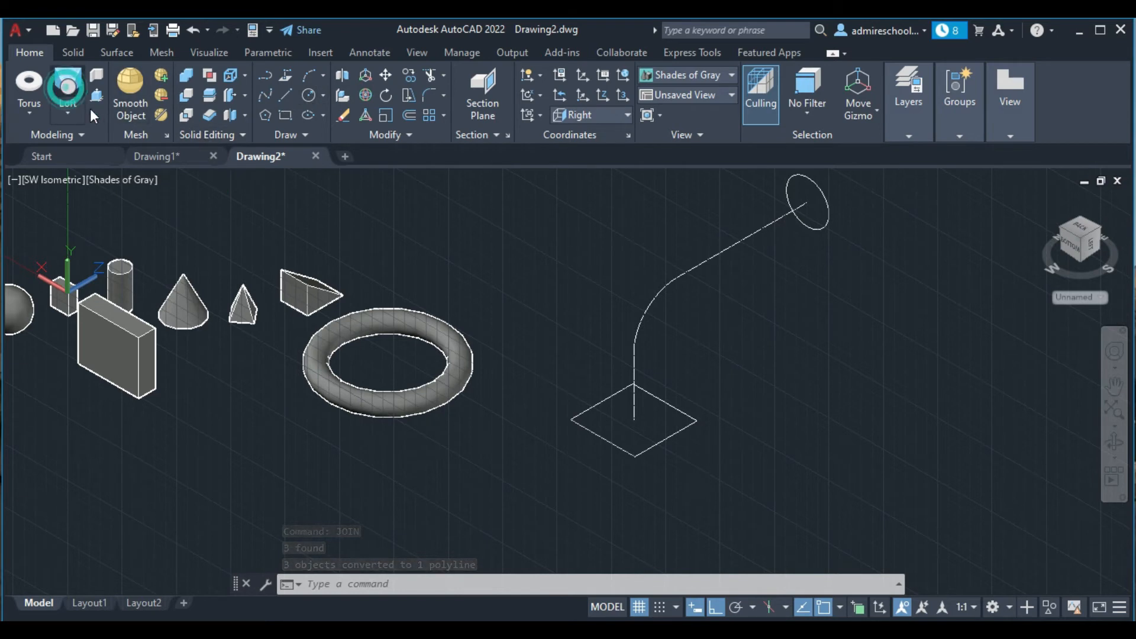
{"action": "left_click", "coordinate": [669, 437]}
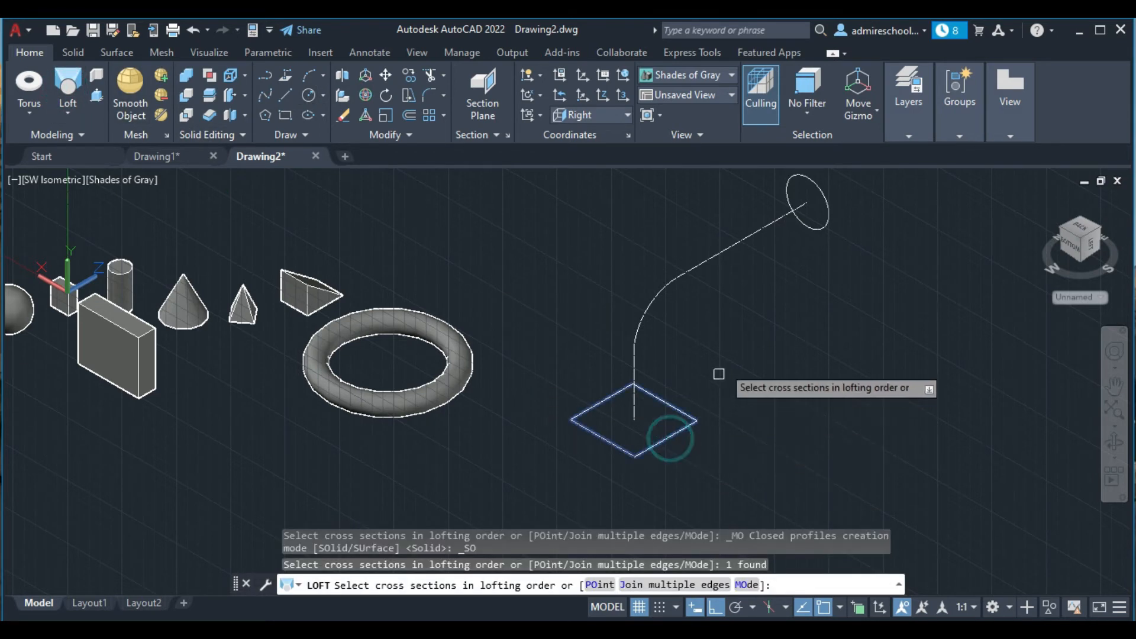
{"action": "left_click", "coordinate": [806, 226]}
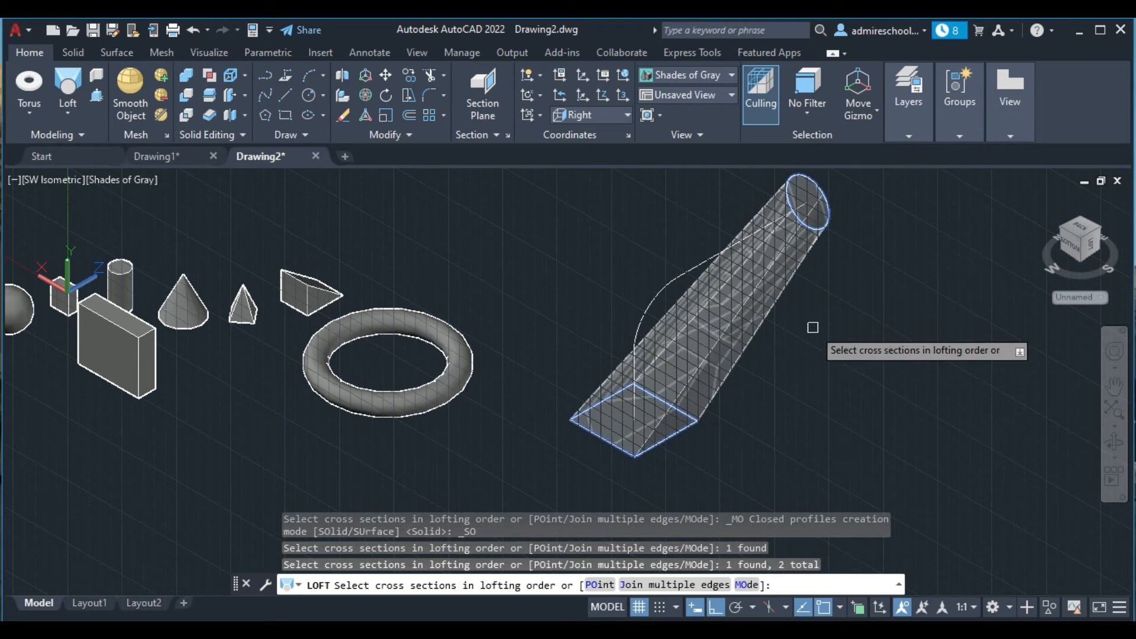
{"action": "key", "text": "Return"}
{"action": "left_click", "coordinate": [857, 388]}
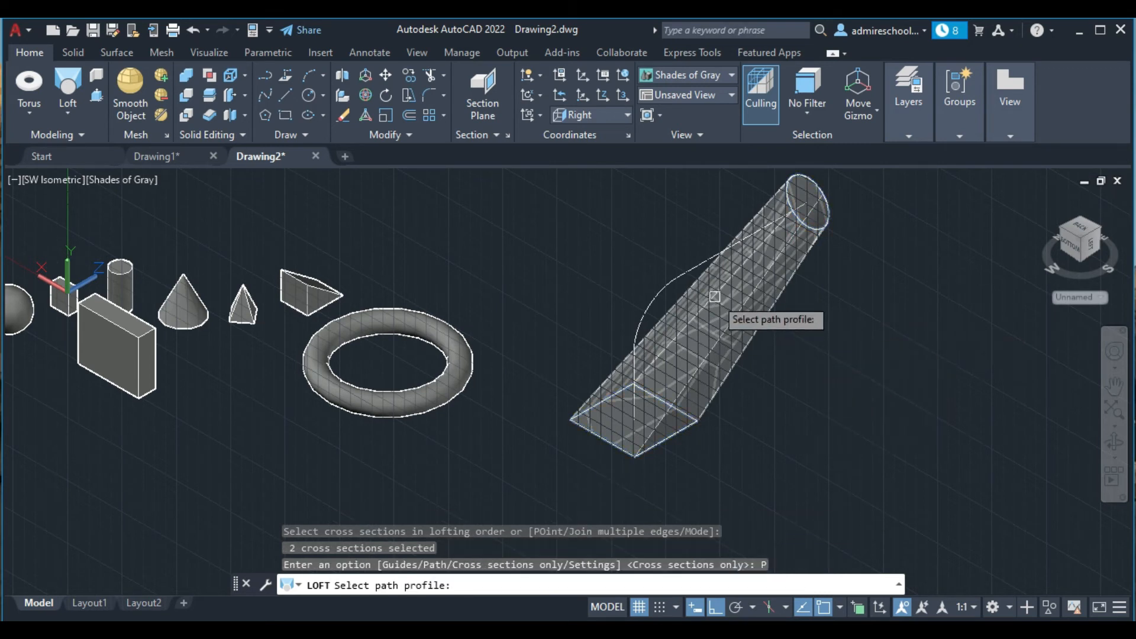
{"action": "left_click", "coordinate": [663, 293]}
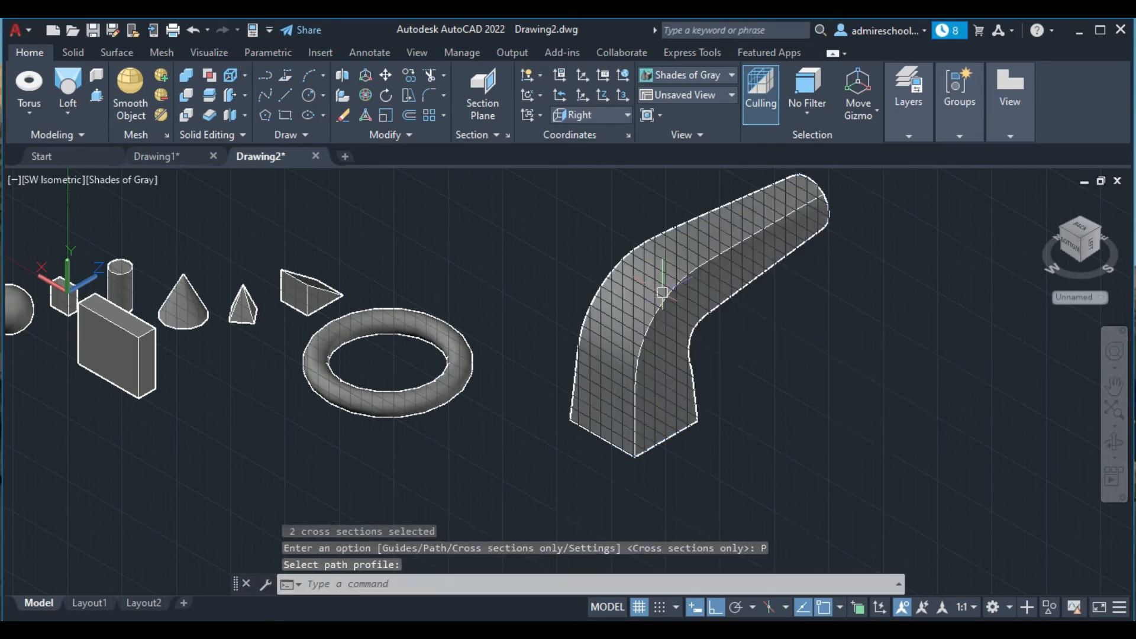
{"action": "scroll", "coordinate": [796, 276], "scroll_direction": "down", "scroll_amount": 3}
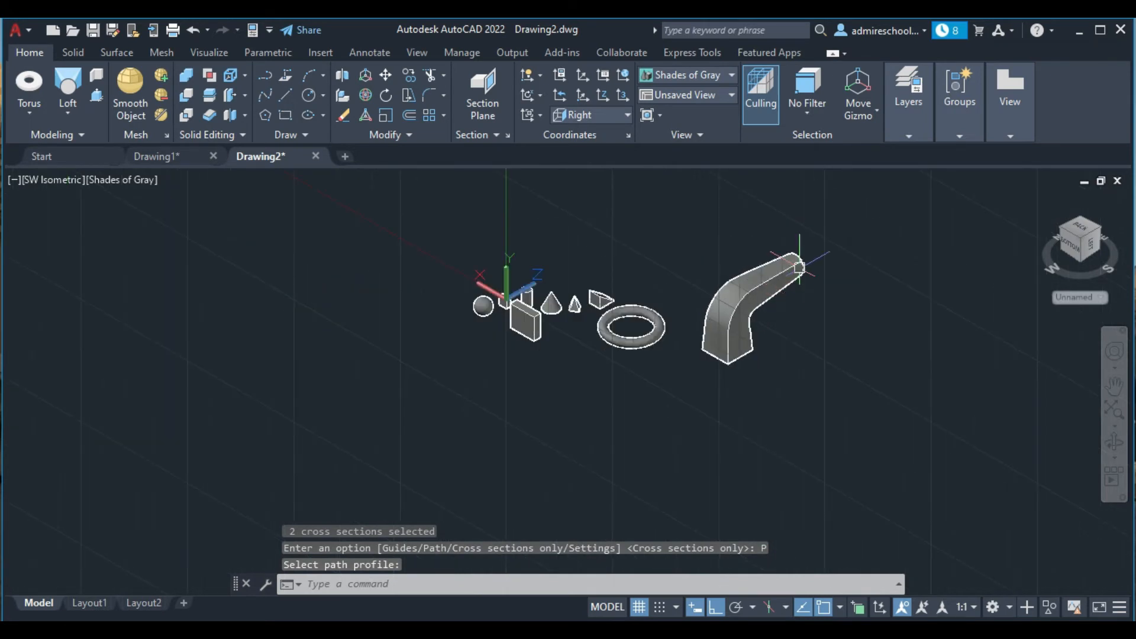
{"action": "scroll", "coordinate": [799, 267], "scroll_direction": "up", "scroll_amount": 3}
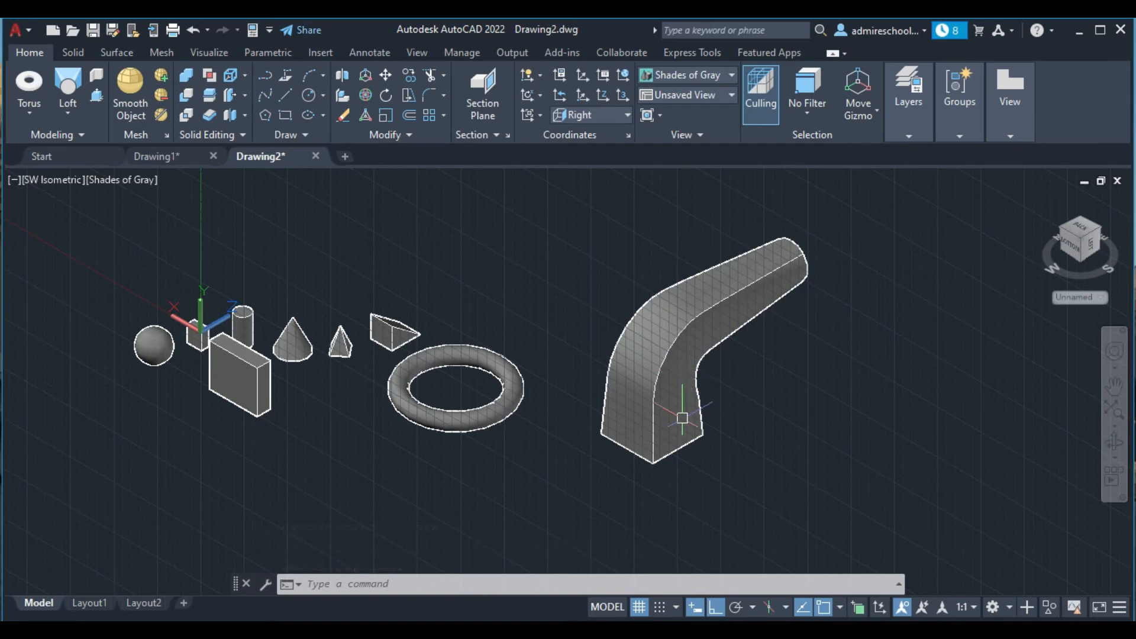
Step: Set the UCS to Top and draw a rectangle on the ground plane beside the lofted solid
{"action": "mouse_move", "coordinate": [683, 418]}
{"action": "left_click", "coordinate": [245, 116]}
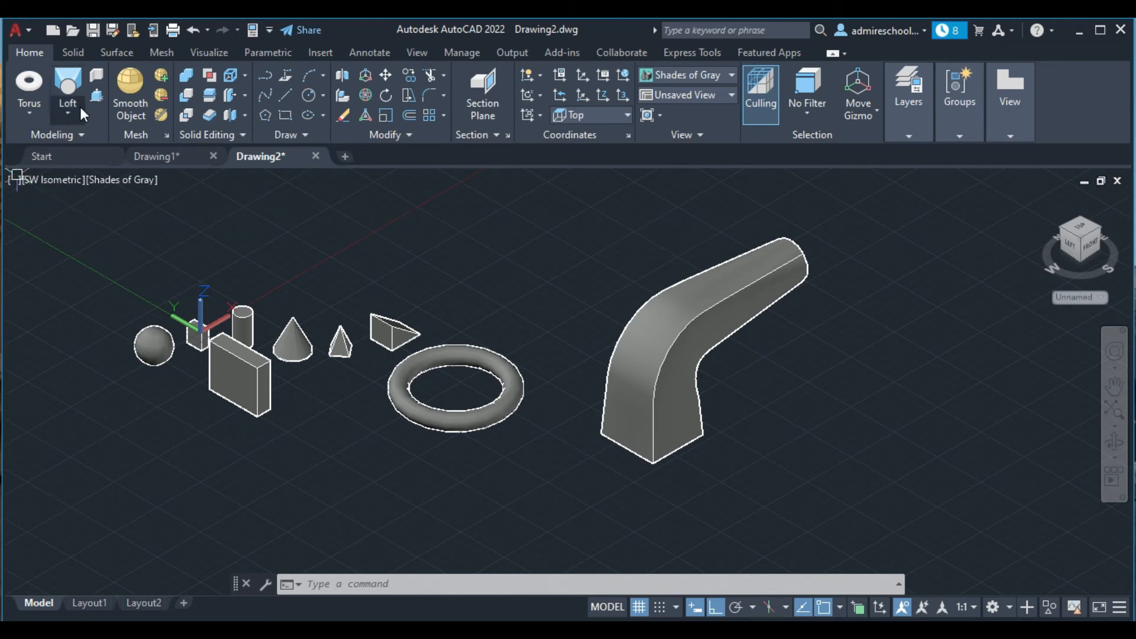
{"action": "left_click", "coordinate": [287, 115]}
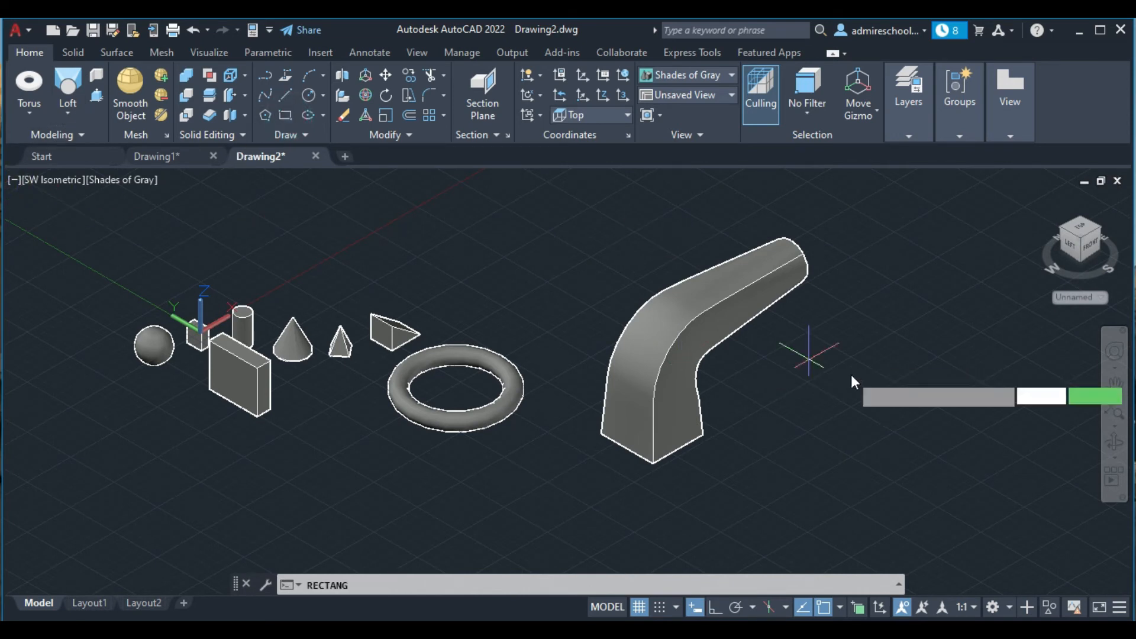
{"action": "left_click", "coordinate": [906, 420]}
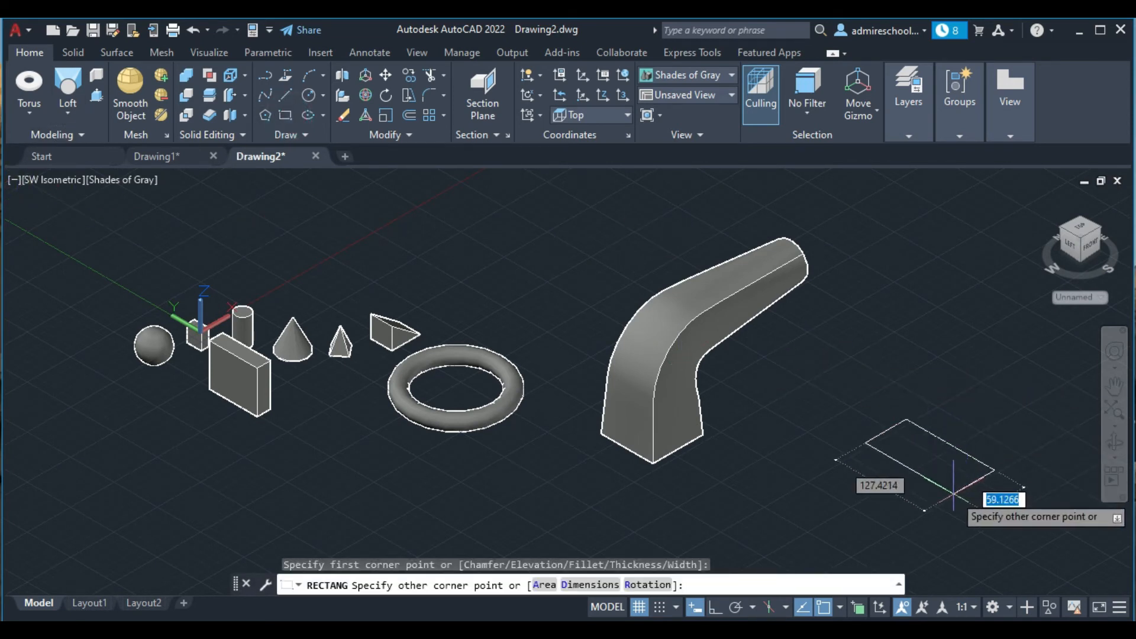
{"action": "left_click", "coordinate": [921, 519]}
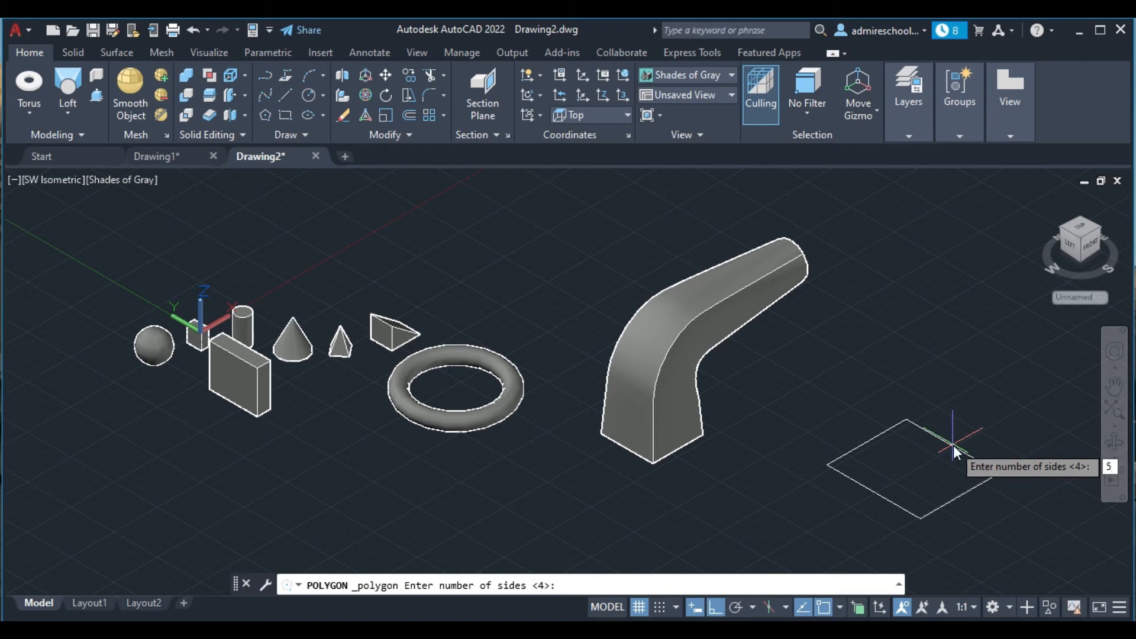
Step: Draw a five-sided polygon, circumscribed about a circle, centred on the rectangle and large enough to surround it
{"action": "key", "text": "Return"}
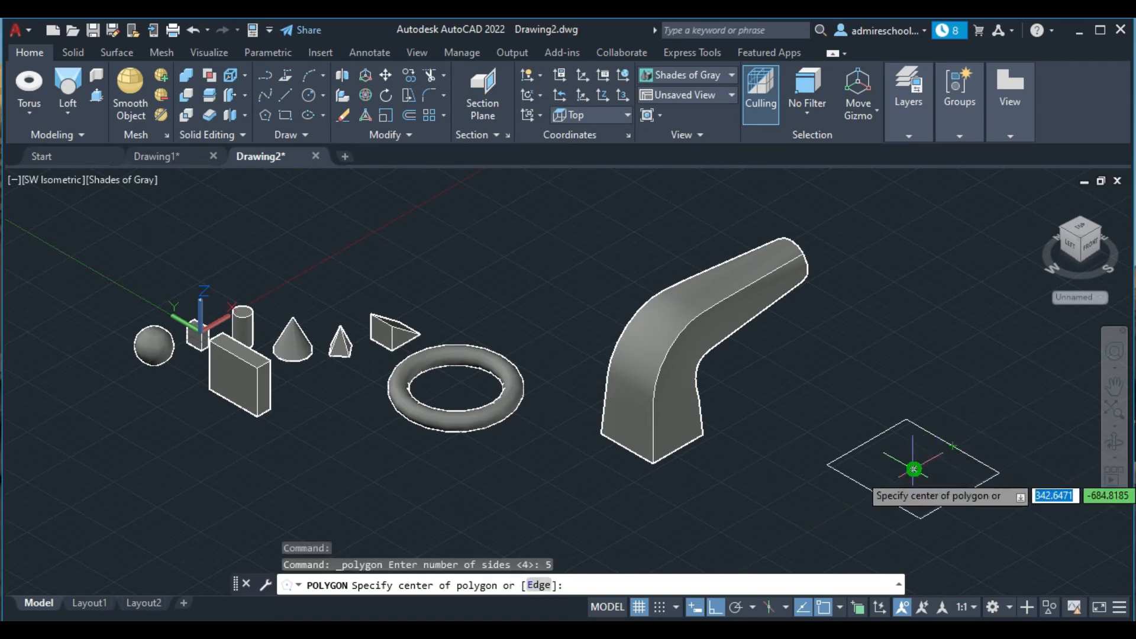
{"action": "left_click", "coordinate": [913, 469]}
{"action": "left_click", "coordinate": [960, 532]}
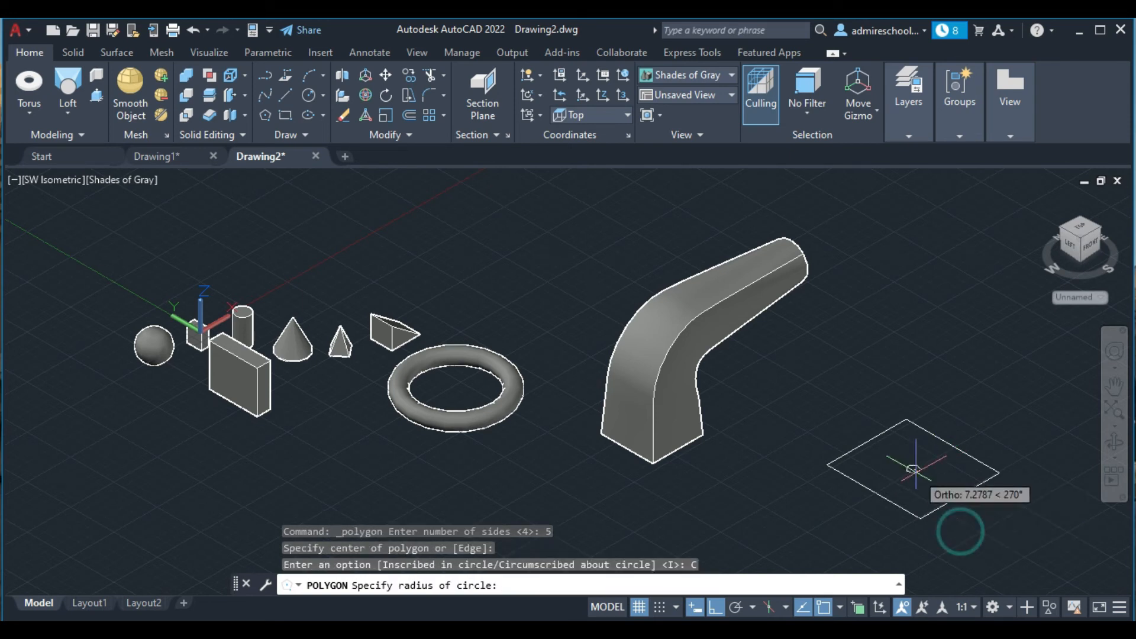
{"action": "left_click", "coordinate": [928, 403]}
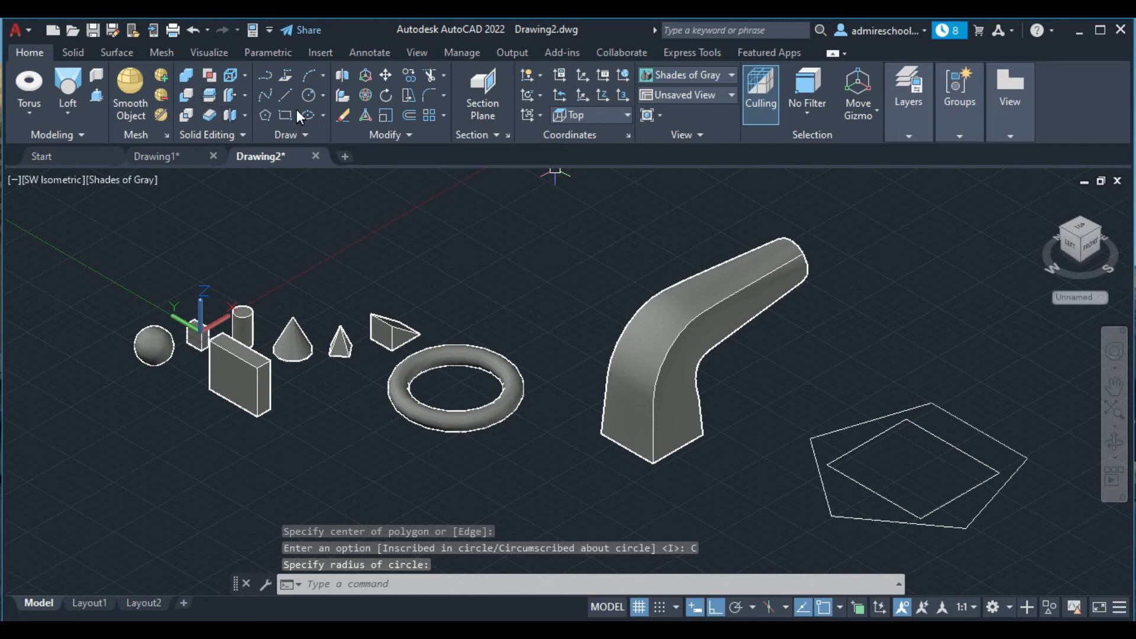
Step: Draw a circle centred on the rectangle's centre, extending close to the rectangle's edges
{"action": "left_click", "coordinate": [310, 93]}
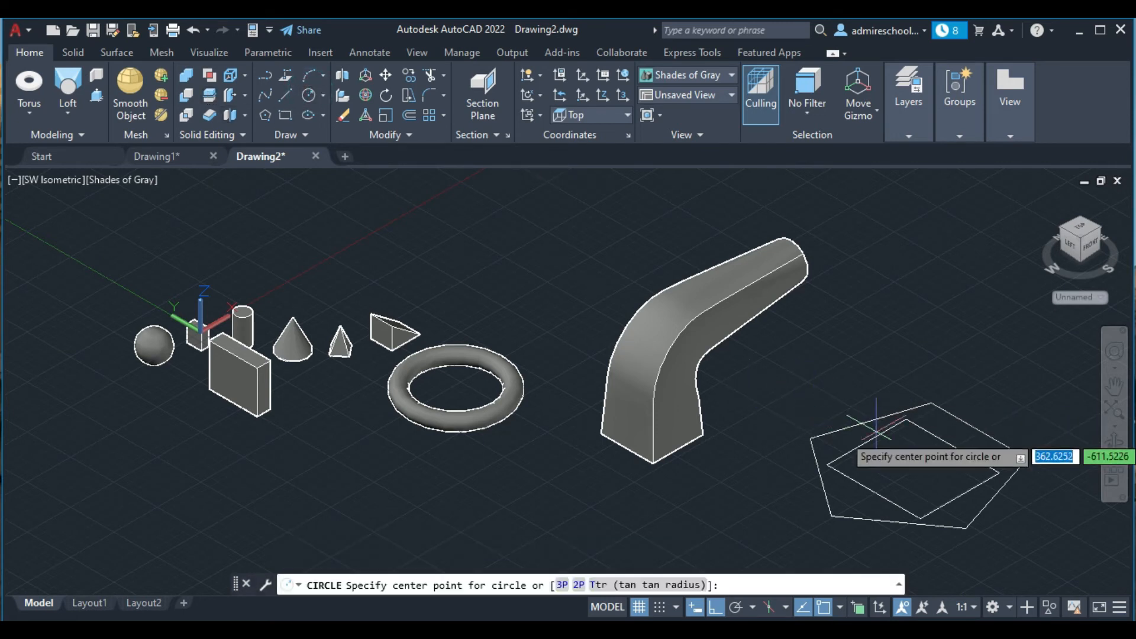
{"action": "left_click", "coordinate": [917, 468]}
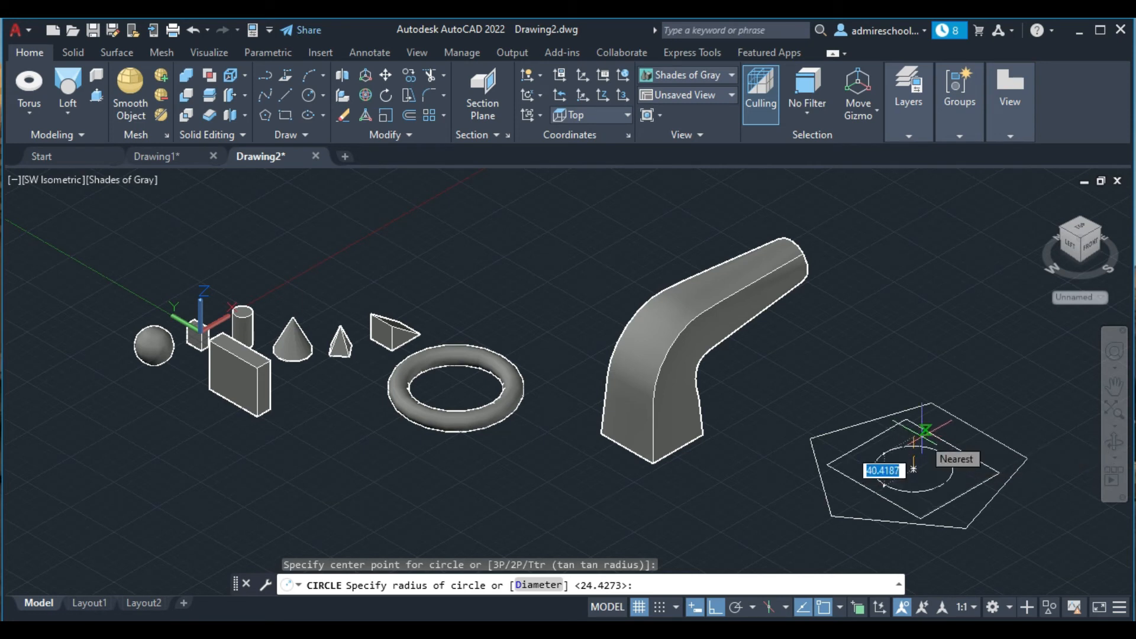
{"action": "left_click", "coordinate": [922, 431]}
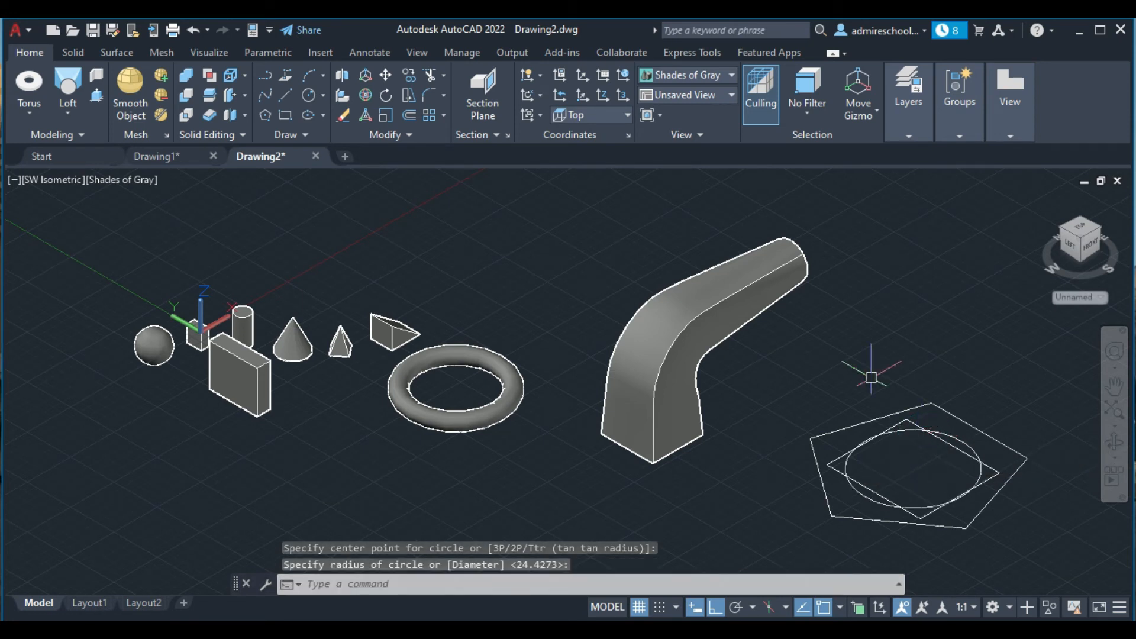
Step: Move the circle from its centre straight up along Z by about 239 units above the pentagon
{"action": "left_click", "coordinate": [386, 75]}
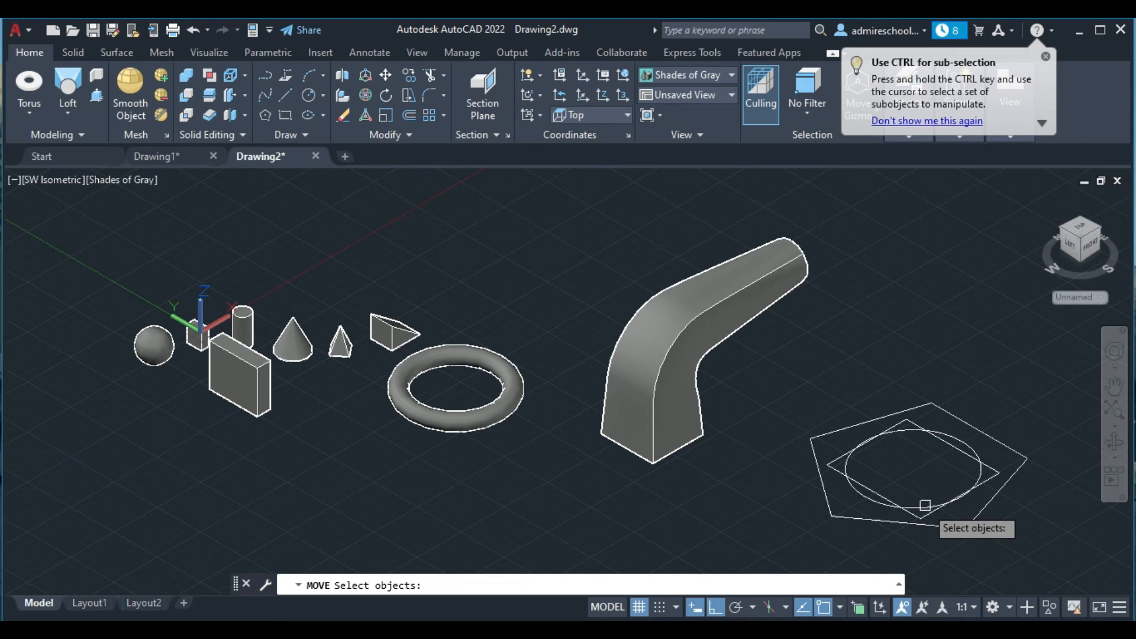
{"action": "left_click", "coordinate": [925, 506]}
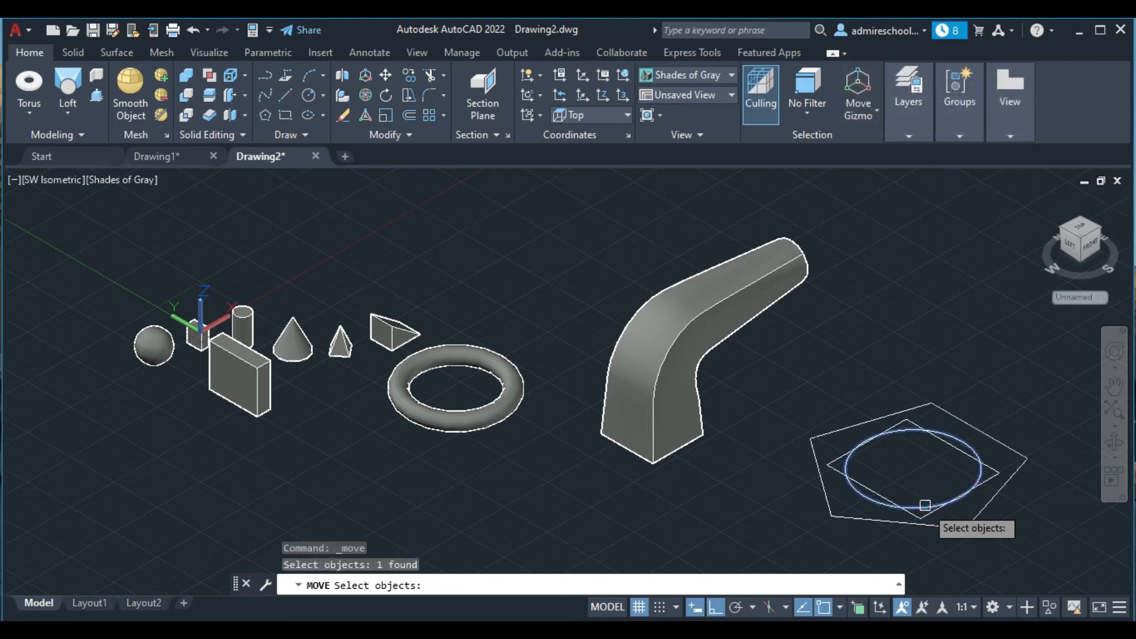
{"action": "key", "text": "Return"}
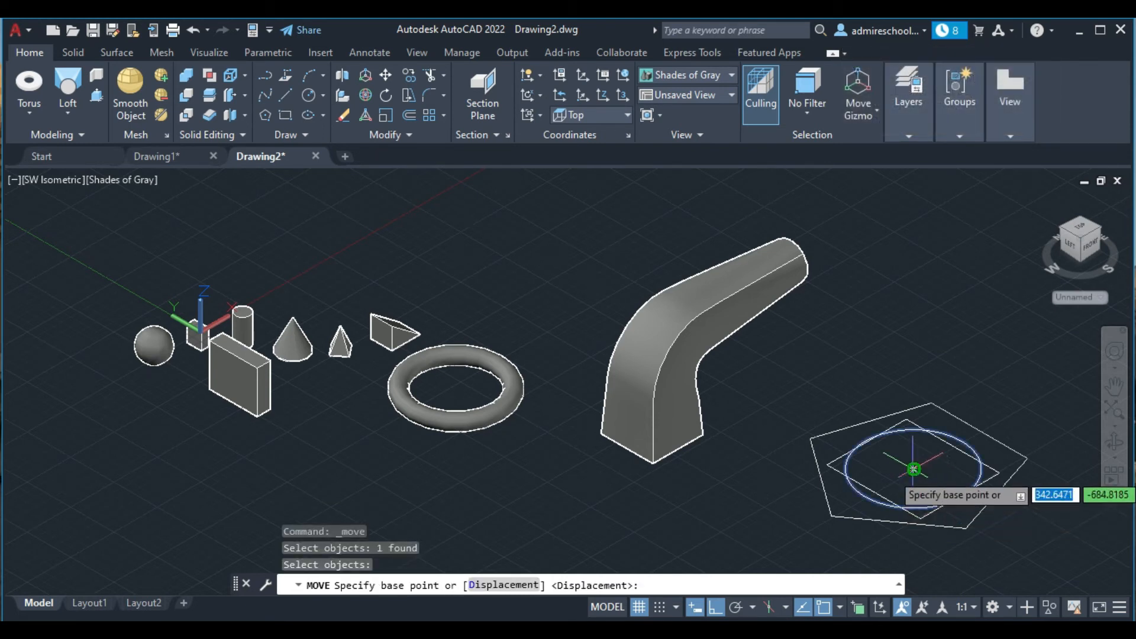
{"action": "left_click", "coordinate": [914, 471]}
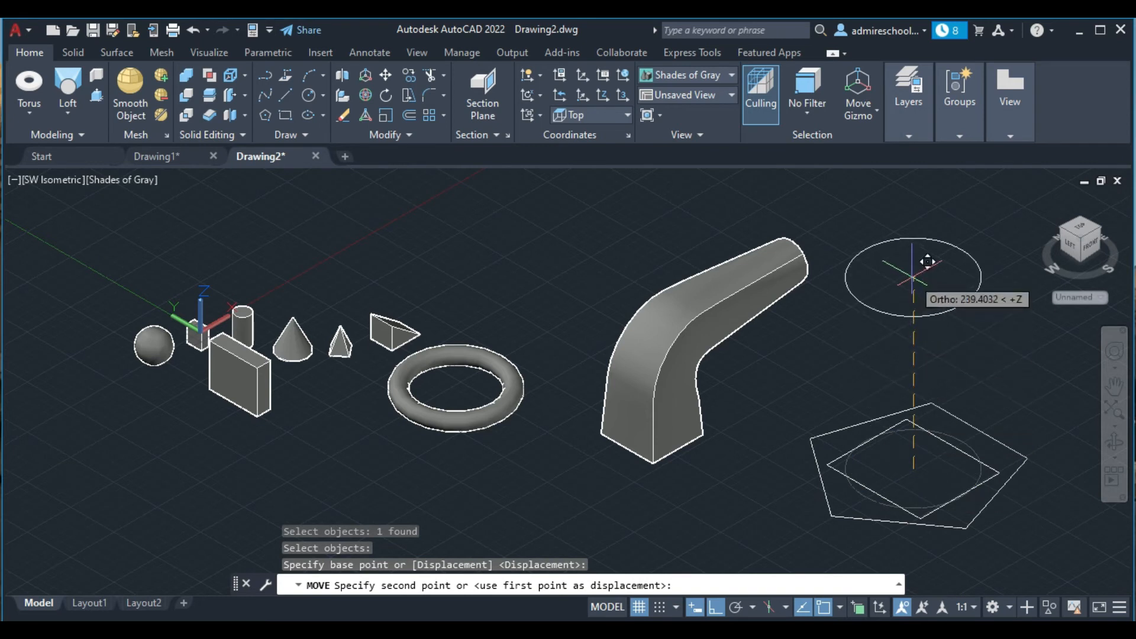
{"action": "left_click", "coordinate": [912, 277]}
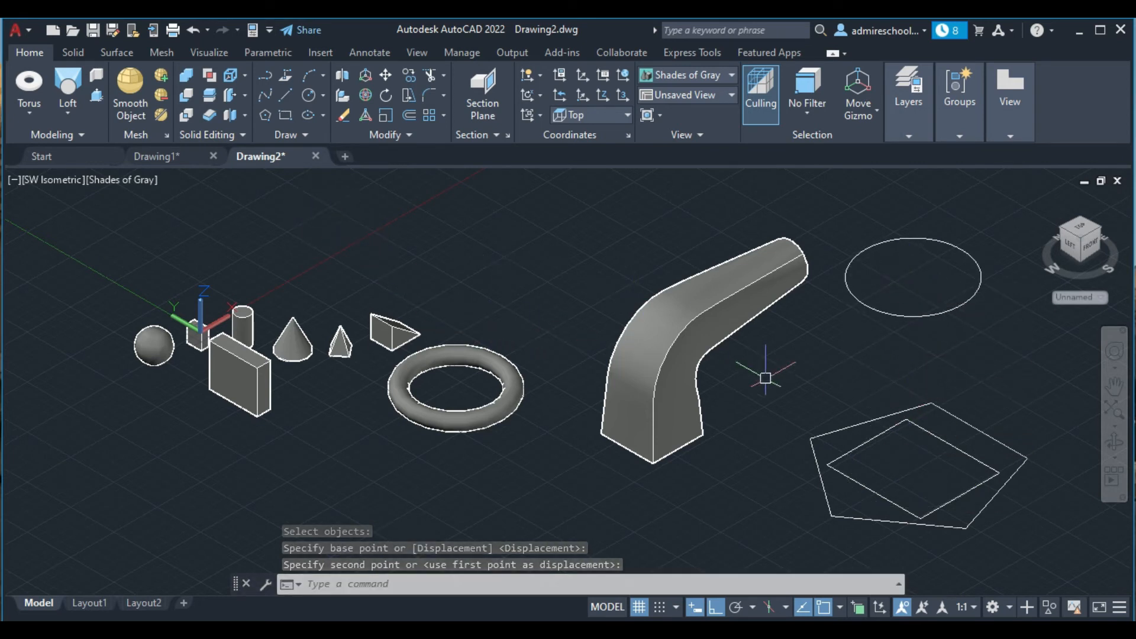
Step: Move the rectangle straight up along Z by about 133 units, placing it between the pentagon and the circle
{"action": "scroll", "coordinate": [772, 378], "scroll_direction": "down", "scroll_amount": 2}
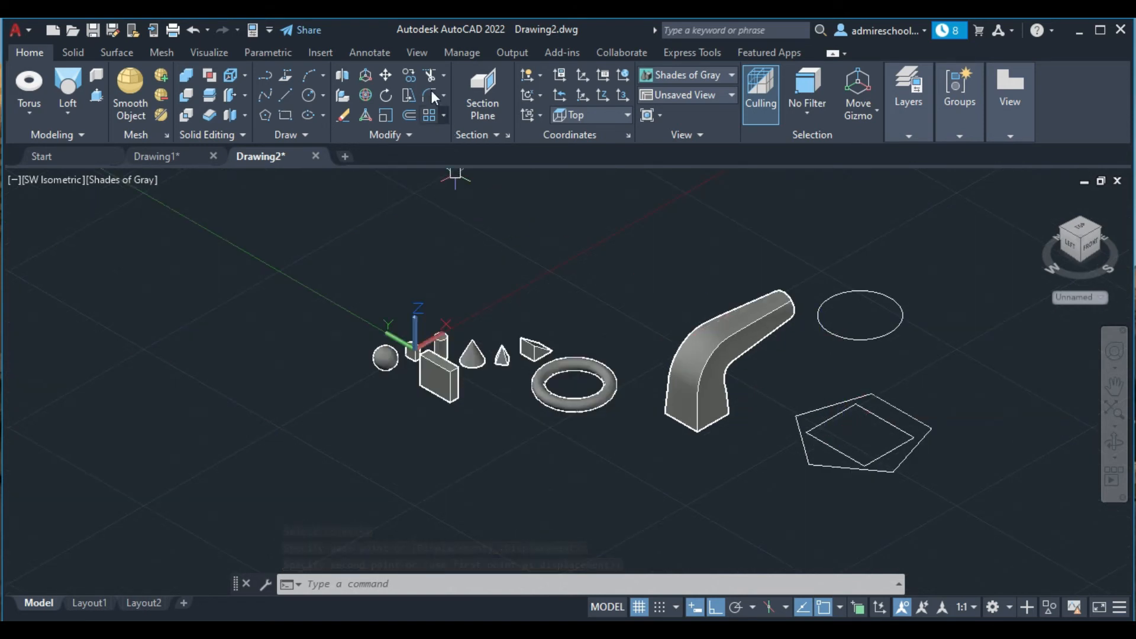
{"action": "left_click", "coordinate": [386, 75]}
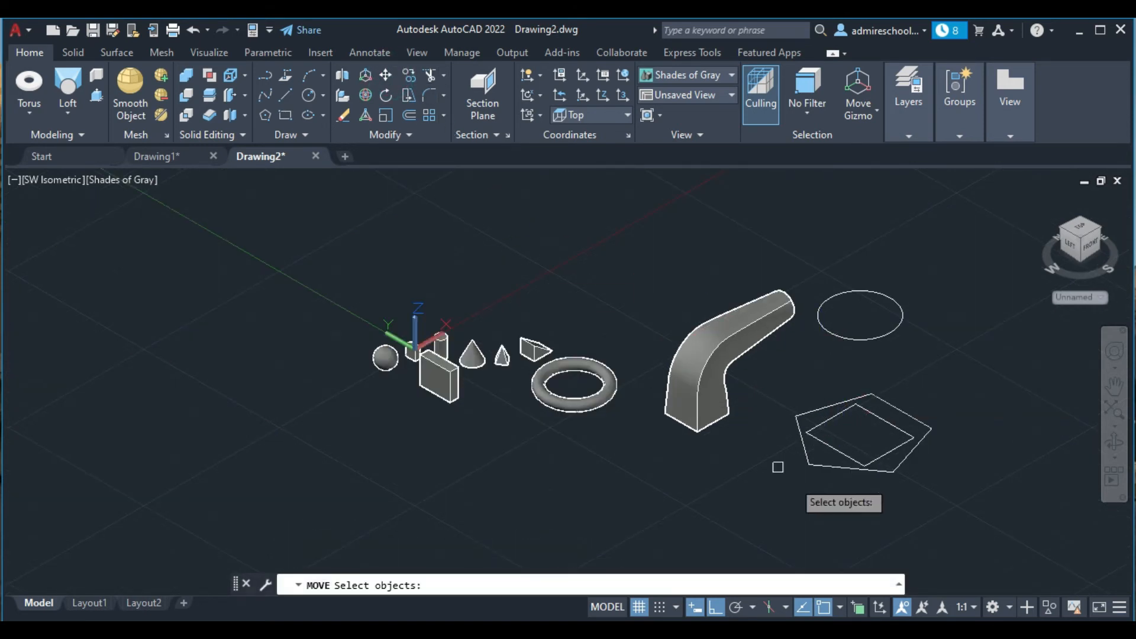
{"action": "left_click", "coordinate": [847, 455]}
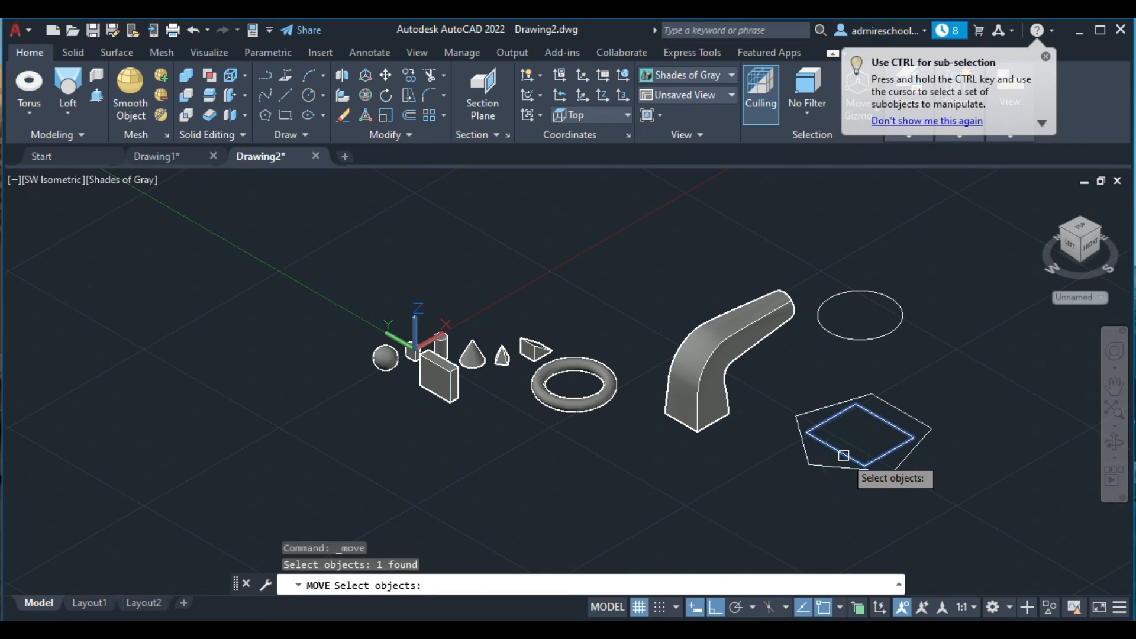
{"action": "key", "text": "Return"}
{"action": "left_click", "coordinate": [861, 435]}
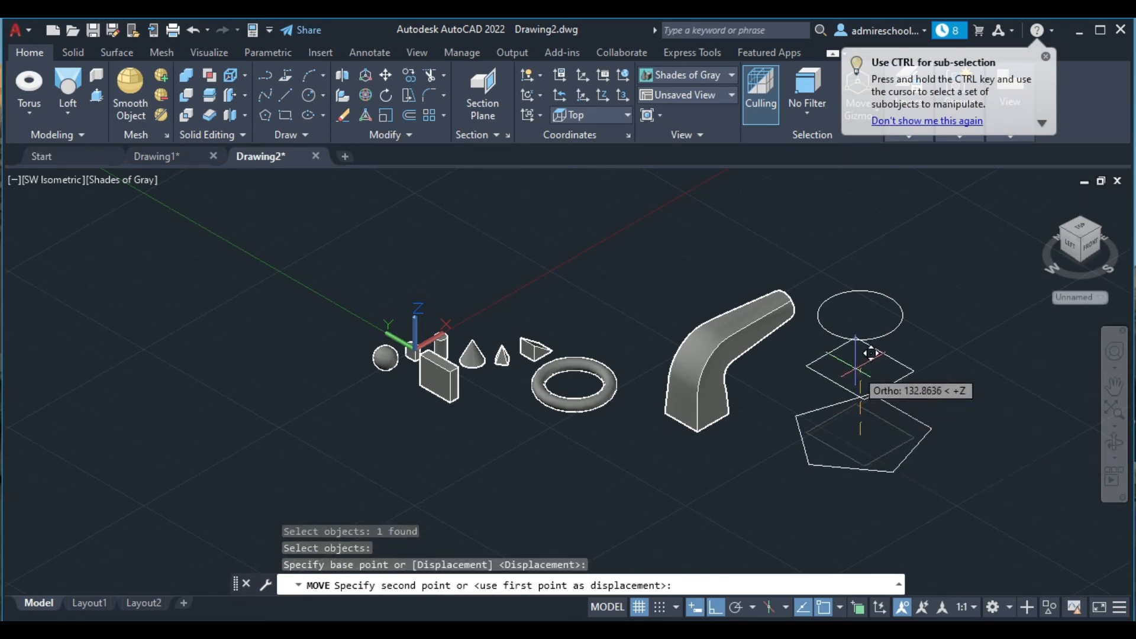
{"action": "left_click", "coordinate": [870, 355]}
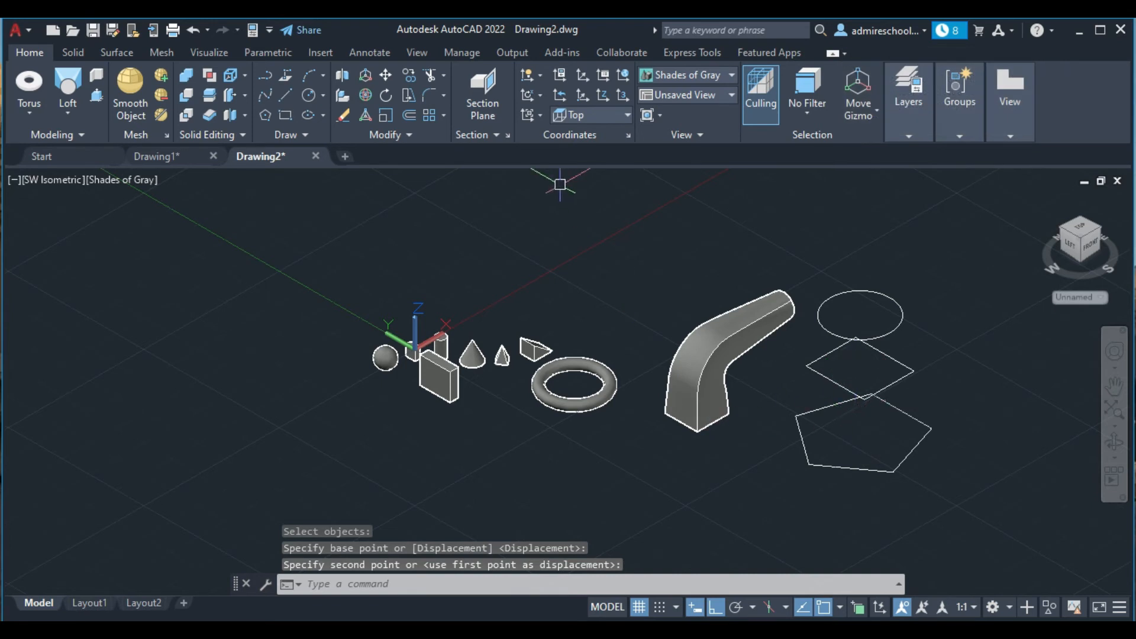
Step: Loft a solid through the pentagon, rectangle and circle in that order using Cross sections only, and undo the loft
{"action": "left_click", "coordinate": [71, 87]}
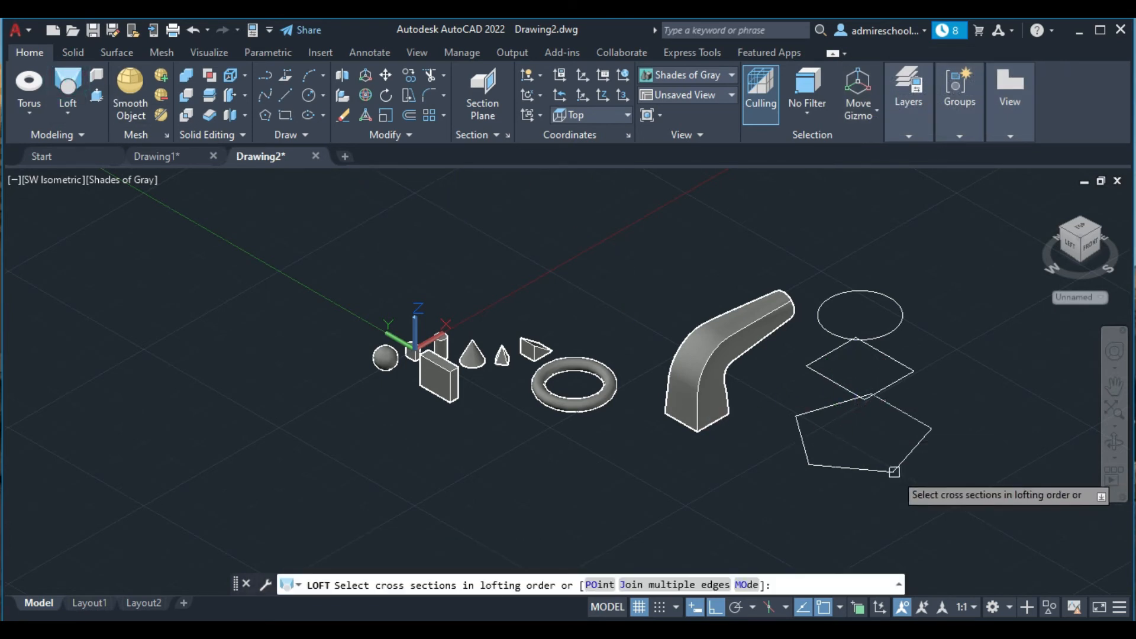
{"action": "left_click", "coordinate": [894, 472]}
{"action": "left_click", "coordinate": [894, 382]}
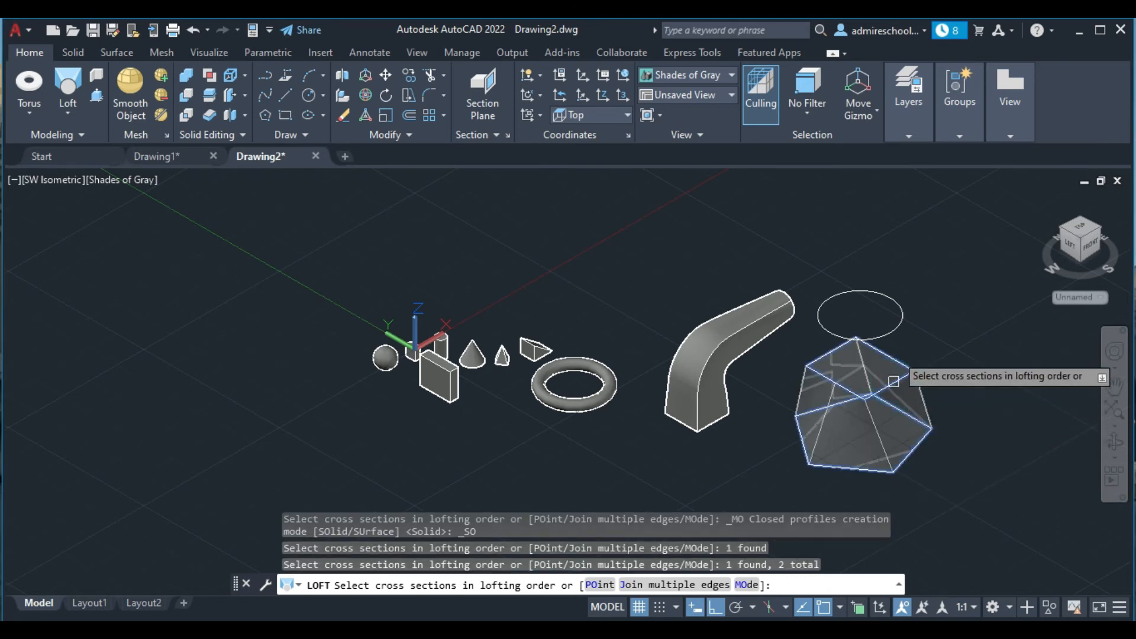
{"action": "left_click", "coordinate": [892, 330]}
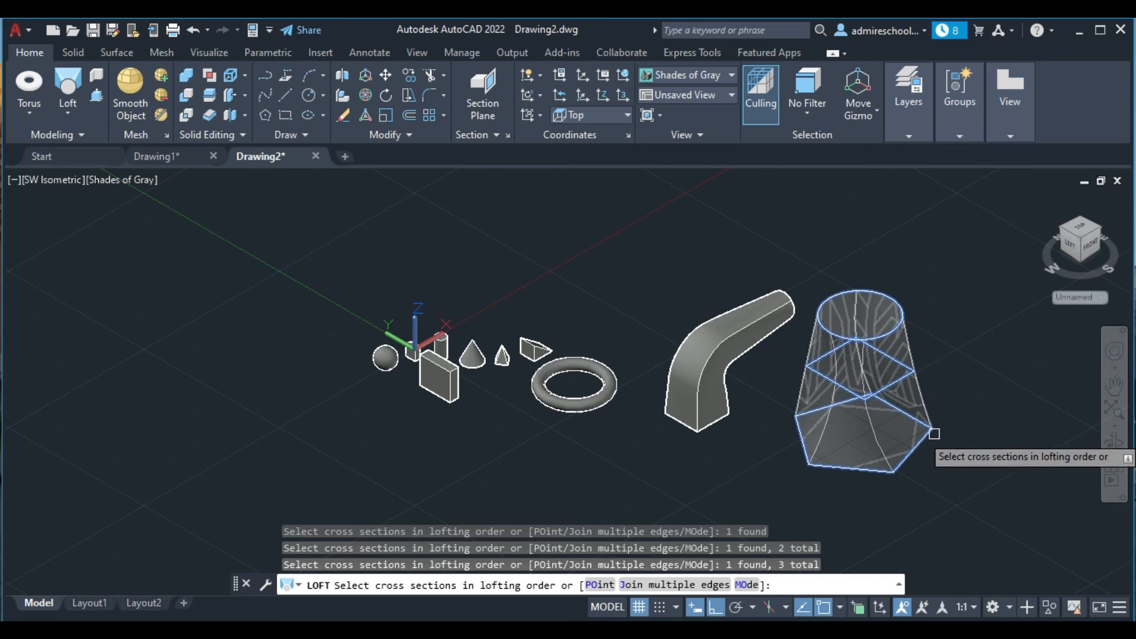
{"action": "key", "text": "Return"}
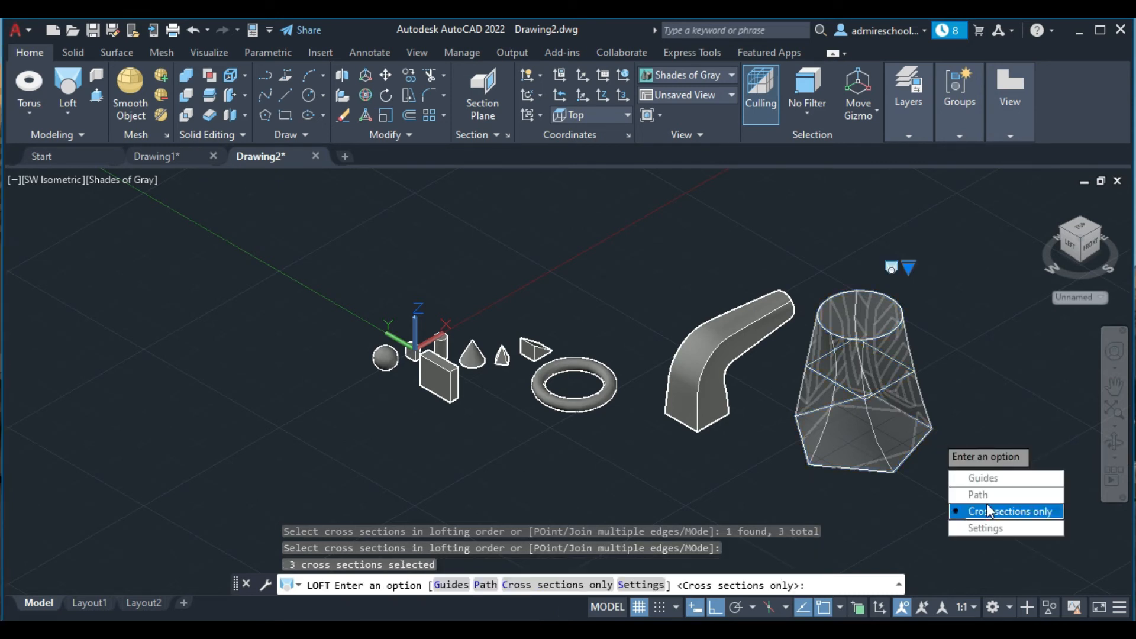
{"action": "left_click", "coordinate": [992, 512]}
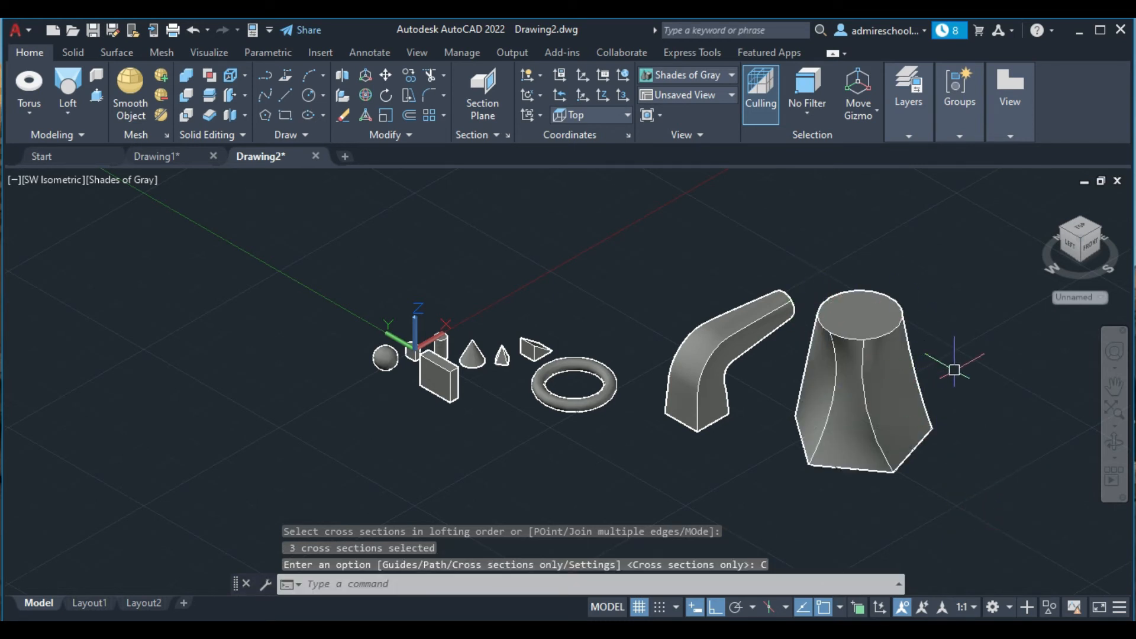
{"action": "key", "text": "ctrl+z"}
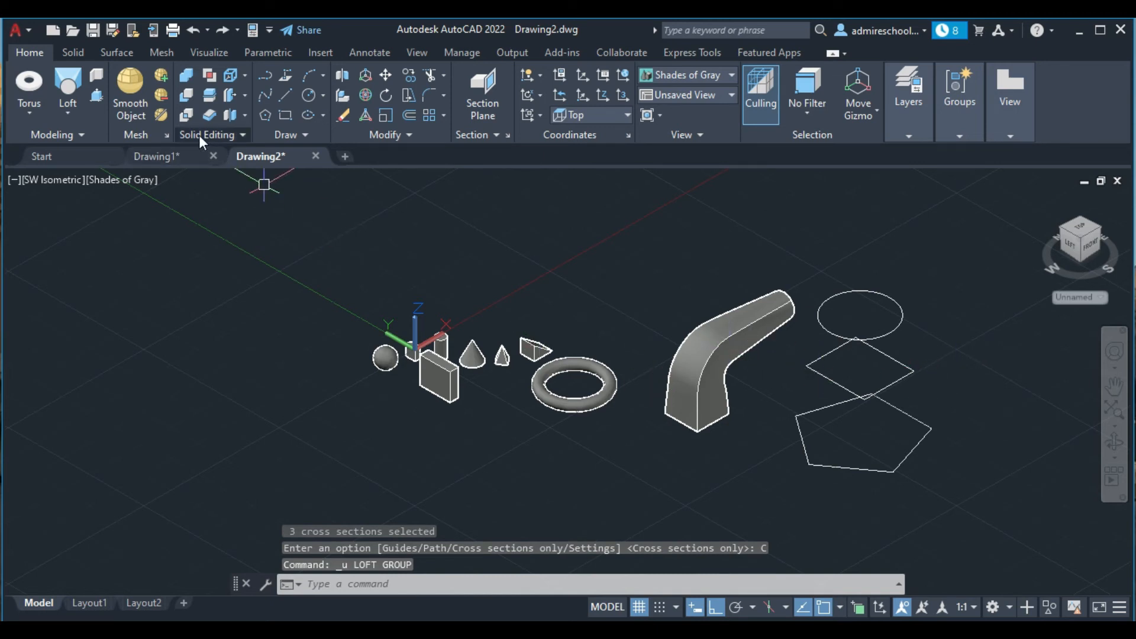
Step: Try to loft from the pentagon to the circle with the Guides option, using the middle rectangle as the guide profile
{"action": "left_click", "coordinate": [66, 85]}
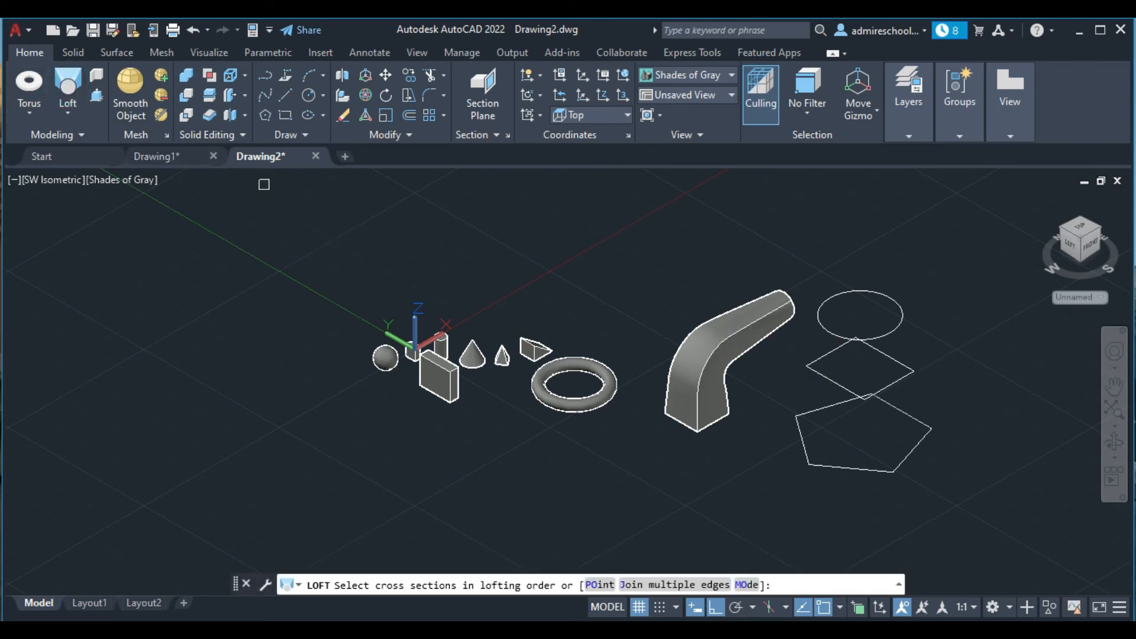
{"action": "left_click", "coordinate": [859, 474]}
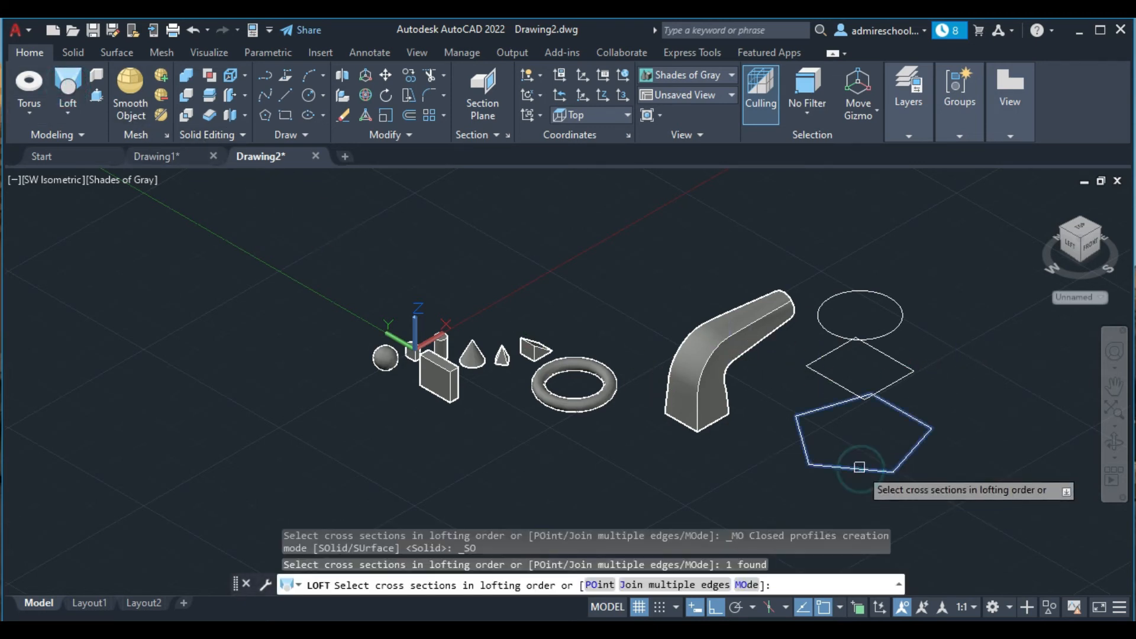
{"action": "left_click", "coordinate": [888, 329]}
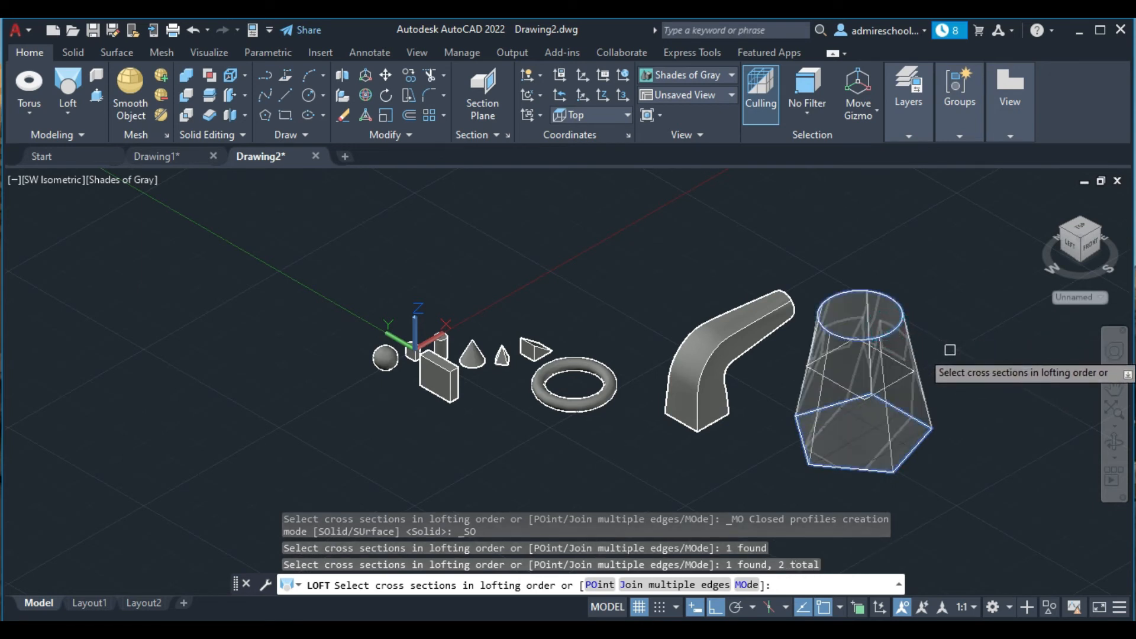
{"action": "key", "text": "Return"}
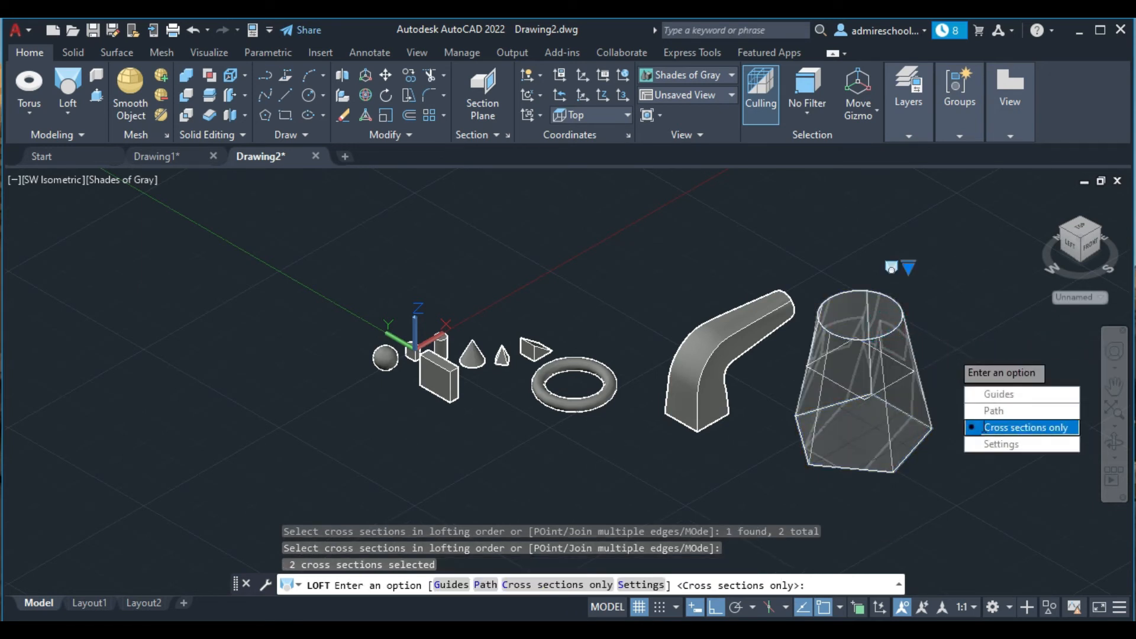
{"action": "left_click", "coordinate": [993, 394]}
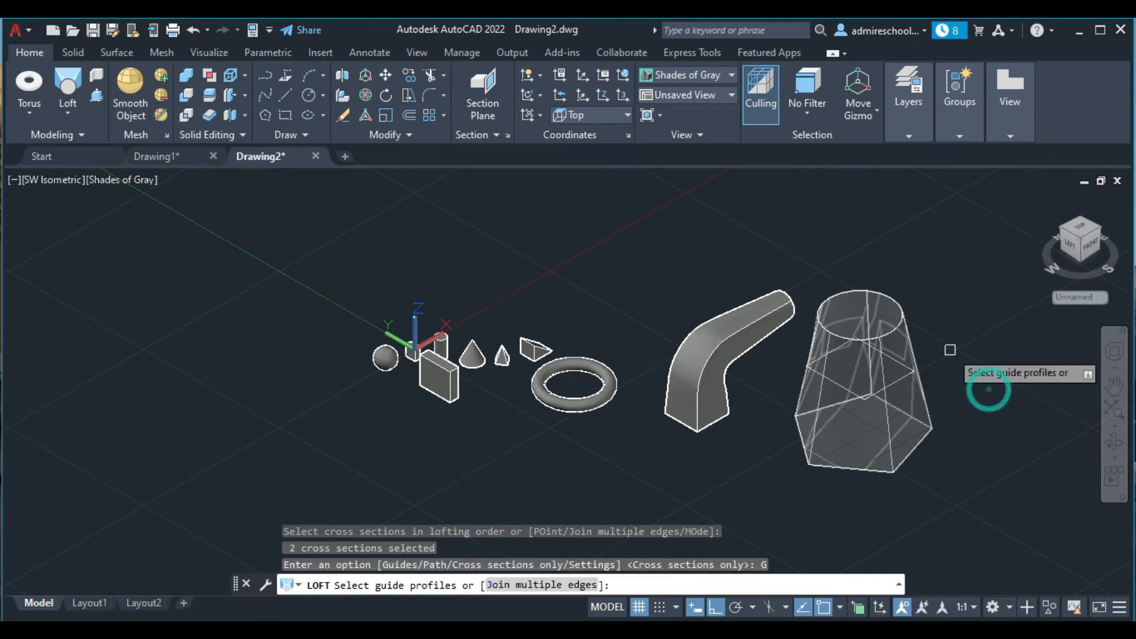
{"action": "left_click", "coordinate": [841, 388]}
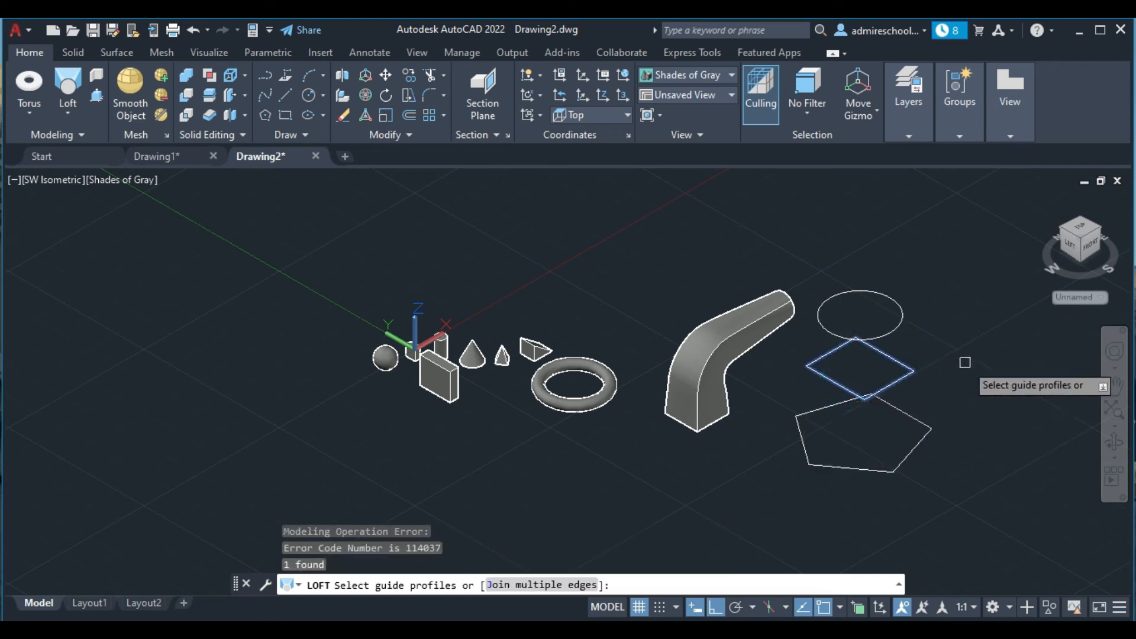
{"action": "key", "text": "Return"}
Step: Loft through the pentagon, the circle and finally the middle rectangle, in that order, using Cross sections only
{"action": "left_click", "coordinate": [65, 86]}
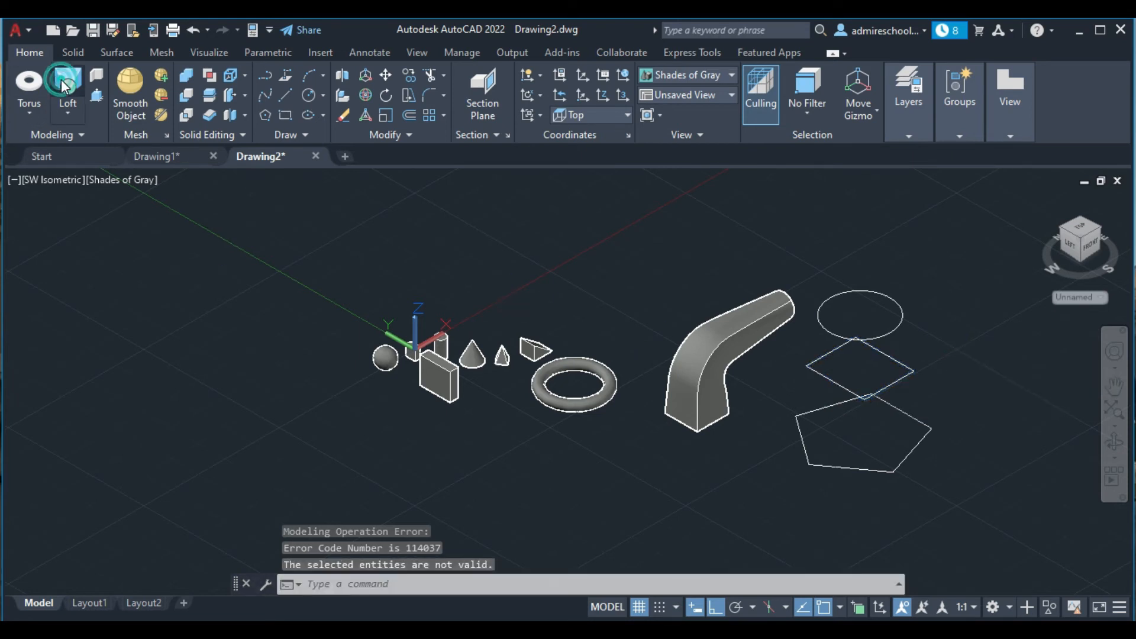
{"action": "left_click", "coordinate": [841, 465]}
{"action": "left_click", "coordinate": [838, 335]}
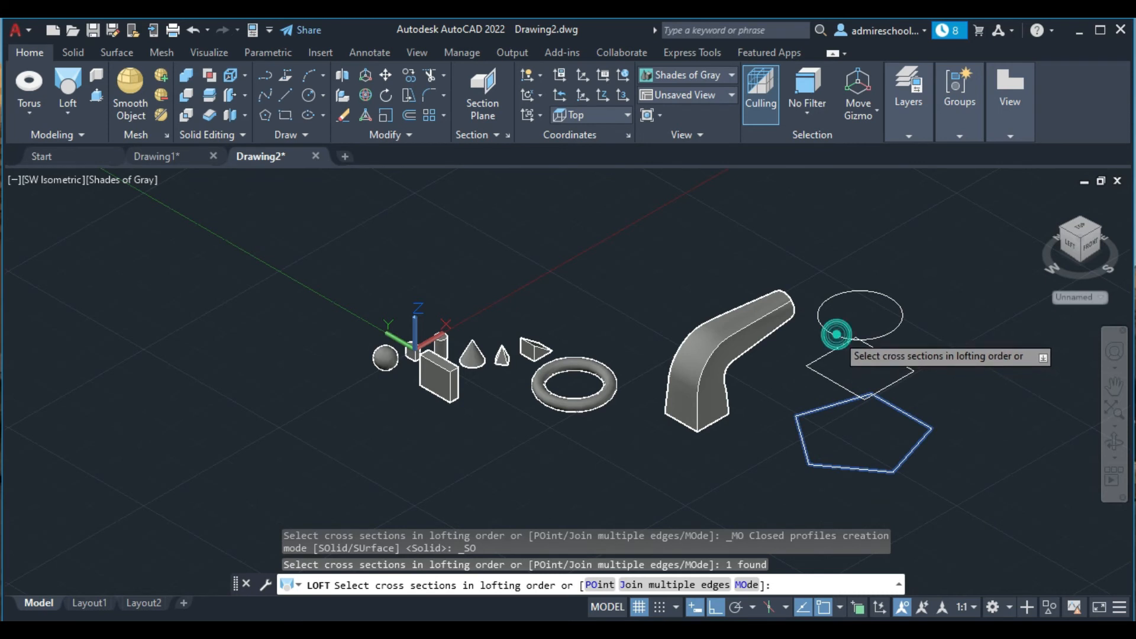
{"action": "left_click", "coordinate": [834, 385]}
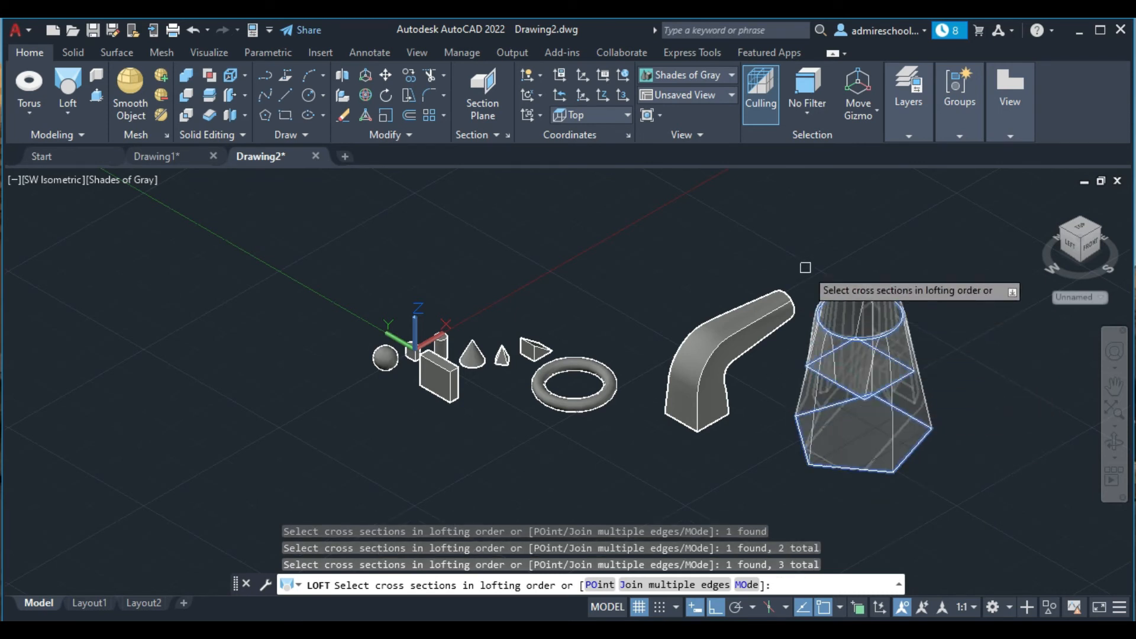
{"action": "key", "text": "Return"}
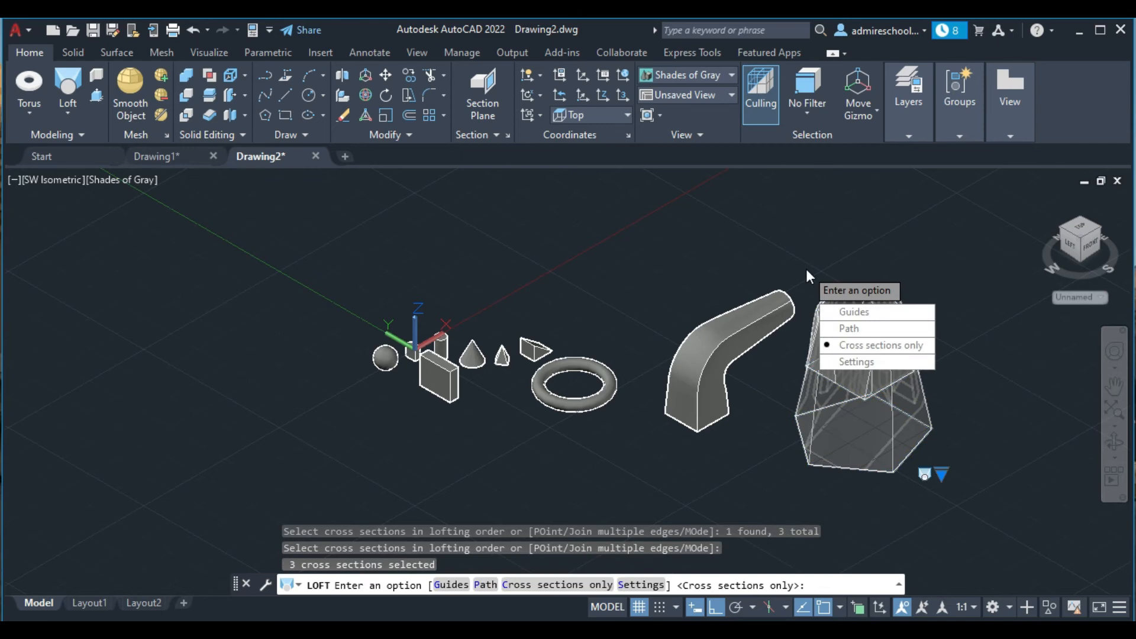
{"action": "left_click", "coordinate": [856, 345]}
{"action": "scroll", "coordinate": [892, 290], "scroll_direction": "up", "scroll_amount": 2}
{"action": "scroll", "coordinate": [864, 293], "scroll_direction": "up", "scroll_amount": 1}
{"action": "scroll", "coordinate": [864, 293], "scroll_direction": "down", "scroll_amount": 3}
{"action": "scroll", "coordinate": [866, 296], "scroll_direction": "up", "scroll_amount": 3}
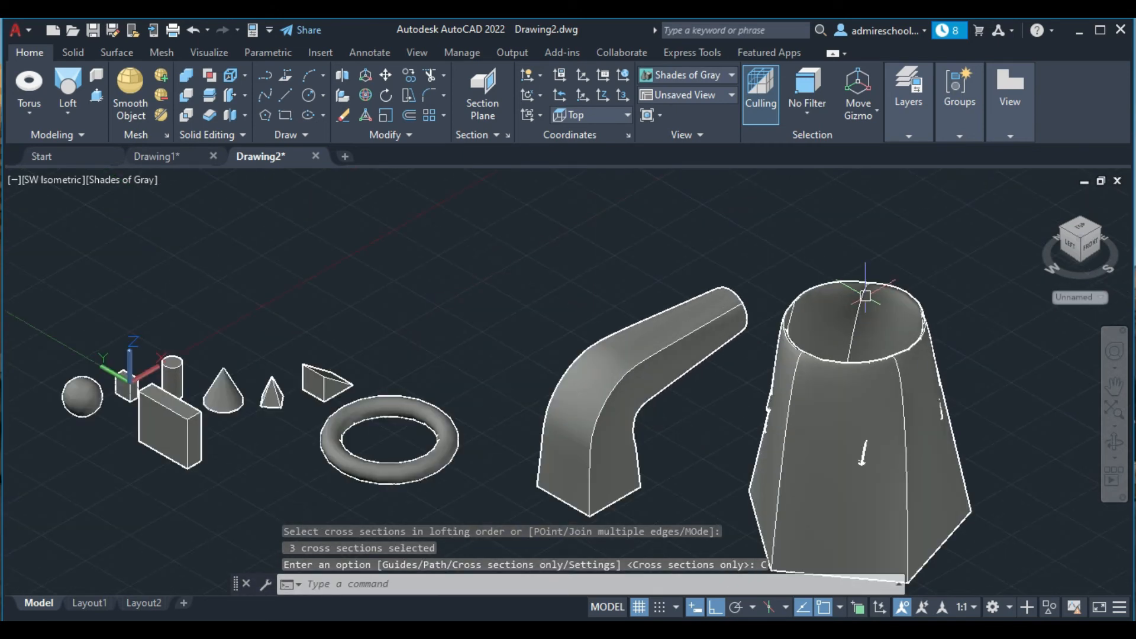
{"action": "scroll", "coordinate": [865, 296], "scroll_direction": "down", "scroll_amount": 2}
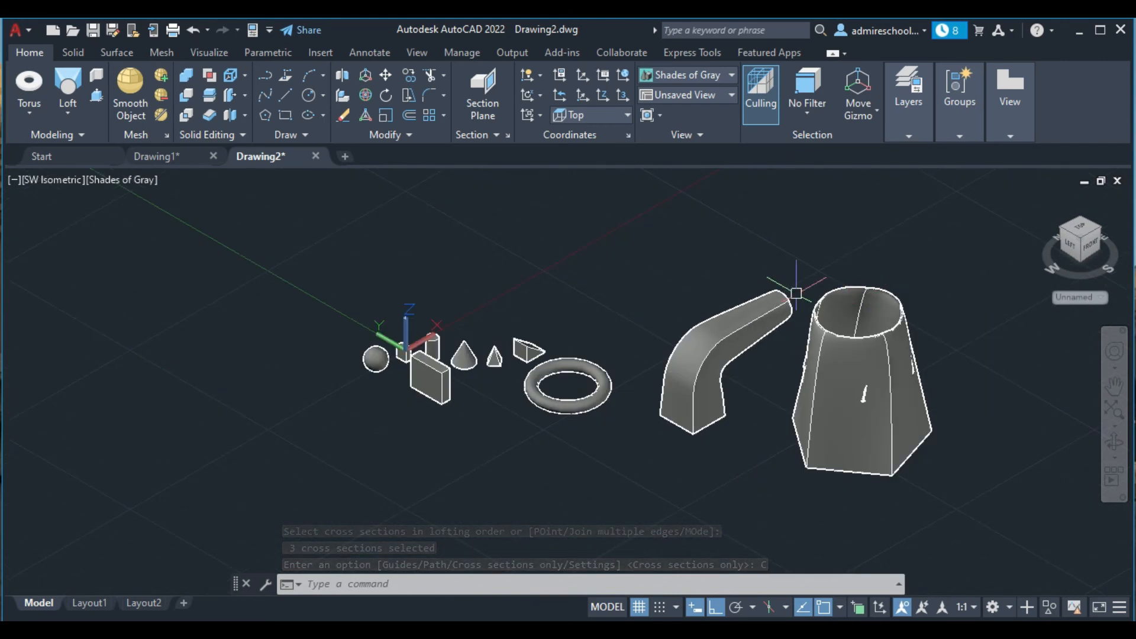
Step: Set the UCS to Front and draw a tall, narrow upright rectangle in the empty area beyond the sphere
{"action": "left_click", "coordinate": [73, 110]}
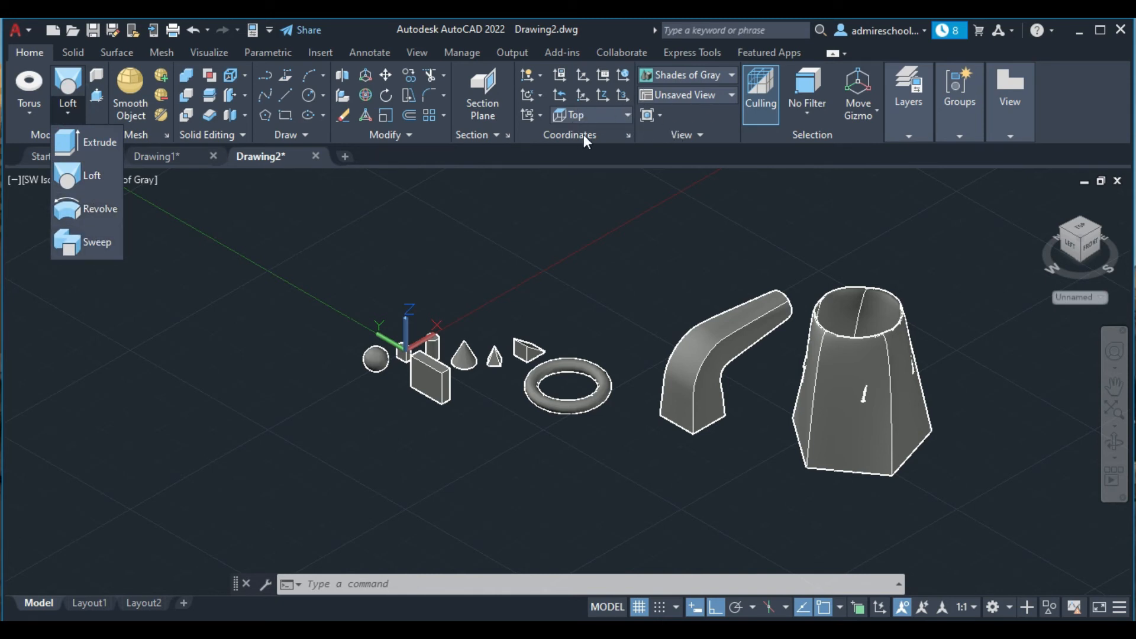
{"action": "left_click", "coordinate": [627, 116]}
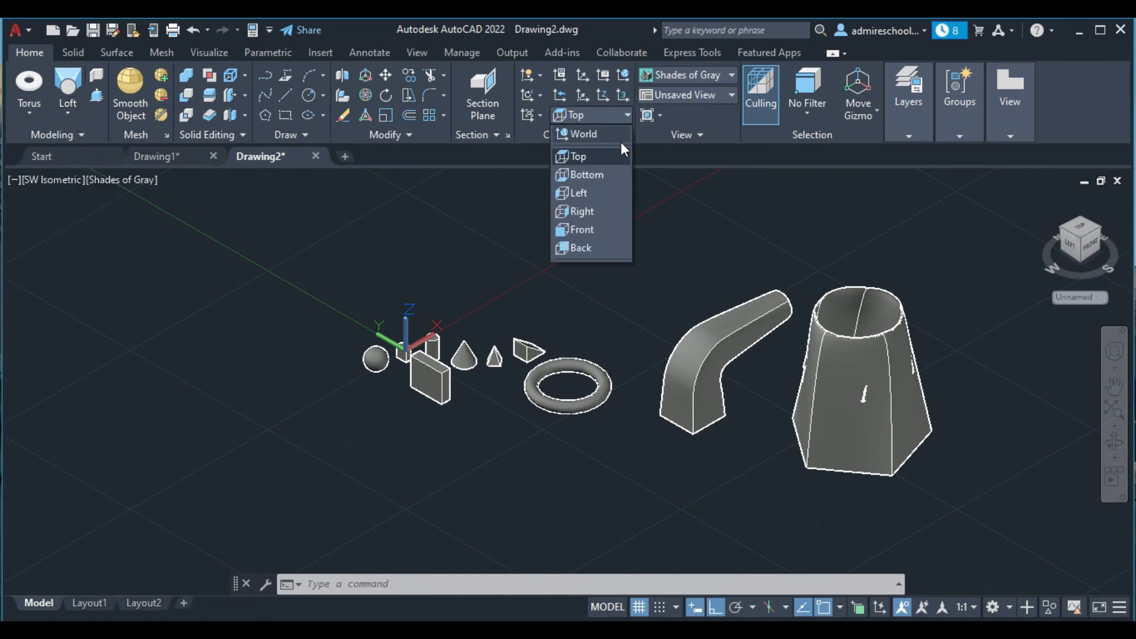
{"action": "left_click", "coordinate": [583, 231]}
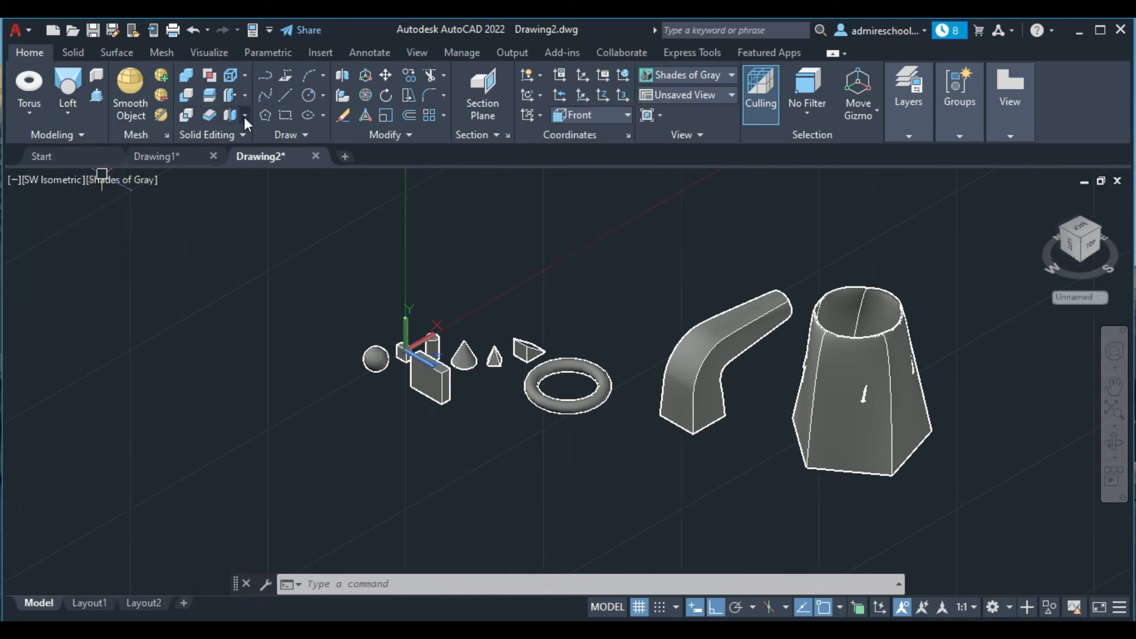
{"action": "left_click", "coordinate": [283, 115]}
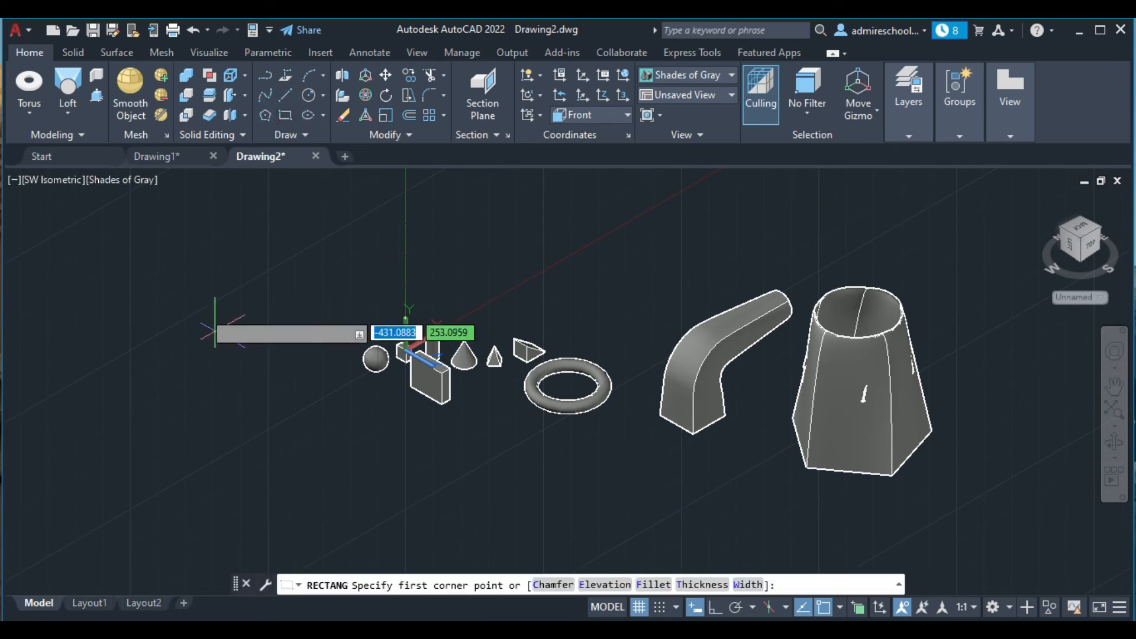
{"action": "left_click", "coordinate": [204, 282]}
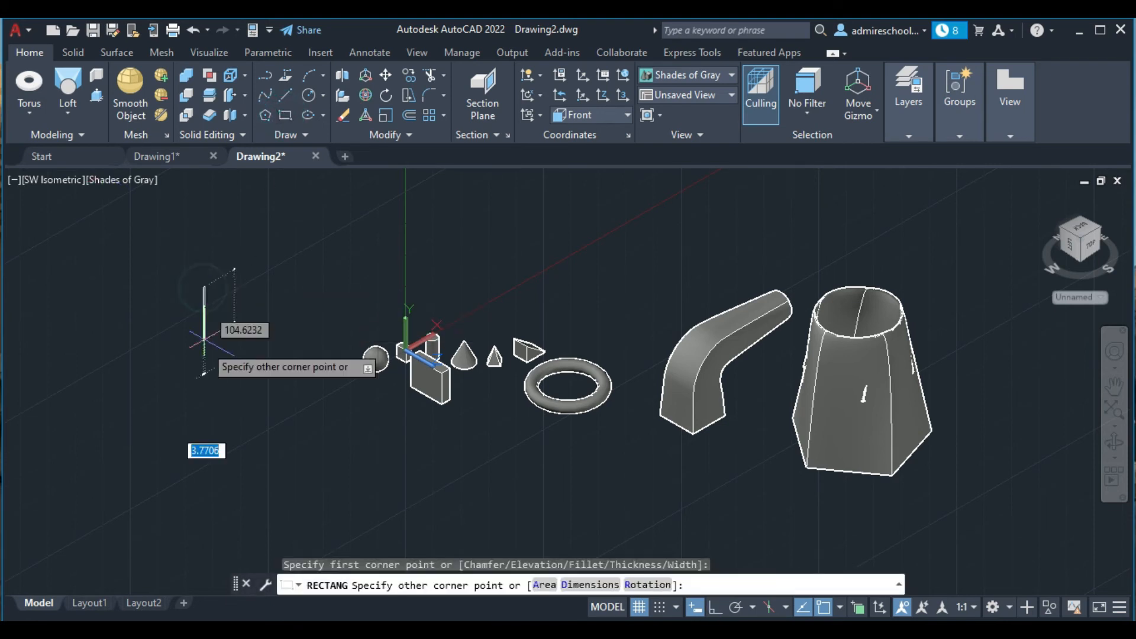
{"action": "left_click", "coordinate": [234, 434]}
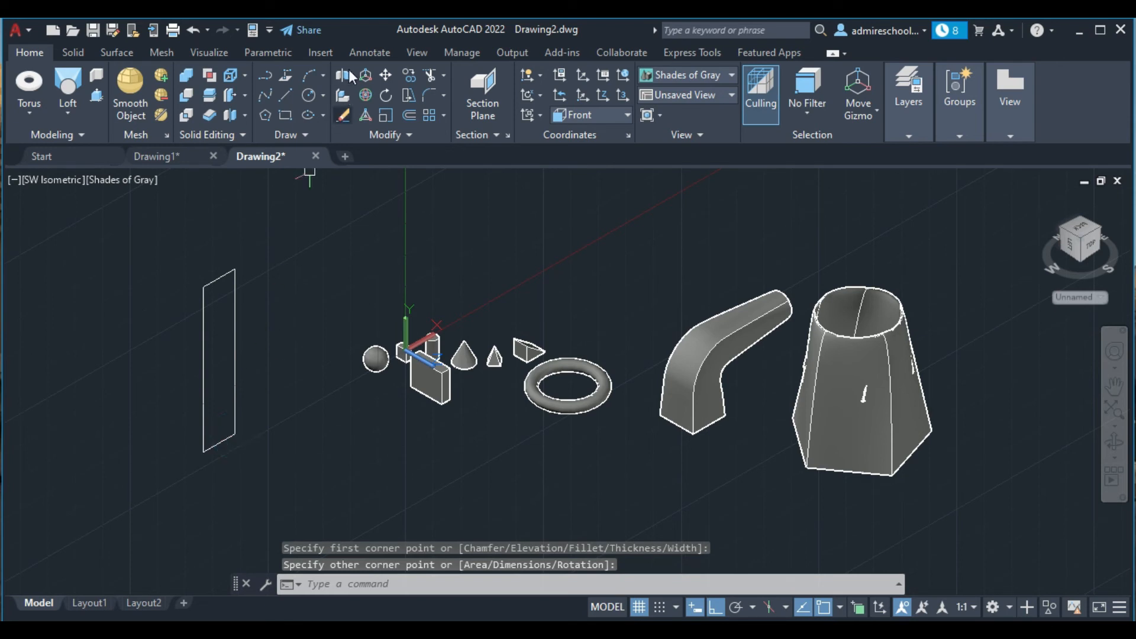
Step: Draw a tall vertical line beside the upright rectangle, on its side away from the other solids, as a revolve axis
{"action": "left_click", "coordinate": [284, 95]}
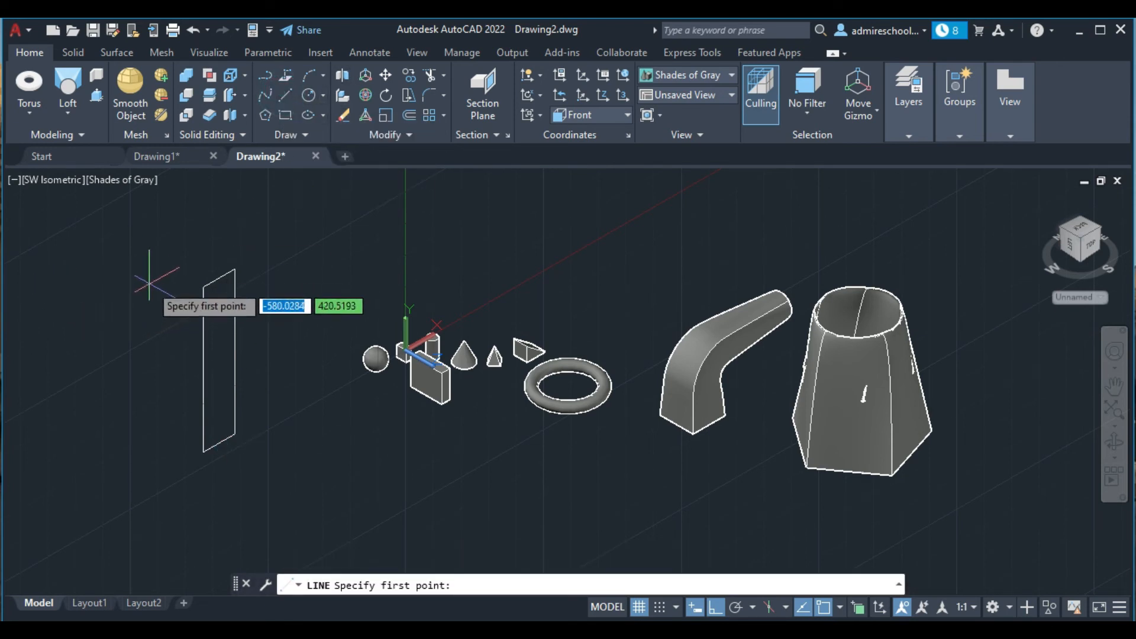
{"action": "left_click", "coordinate": [150, 284]}
{"action": "left_click", "coordinate": [148, 522]}
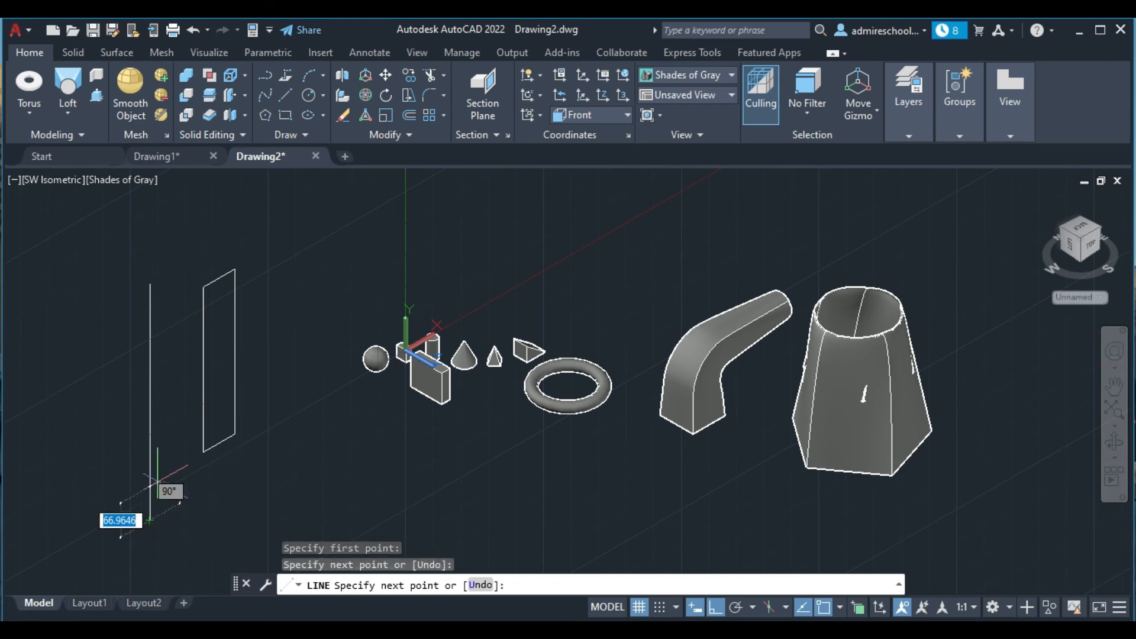
{"action": "key", "text": "Escape"}
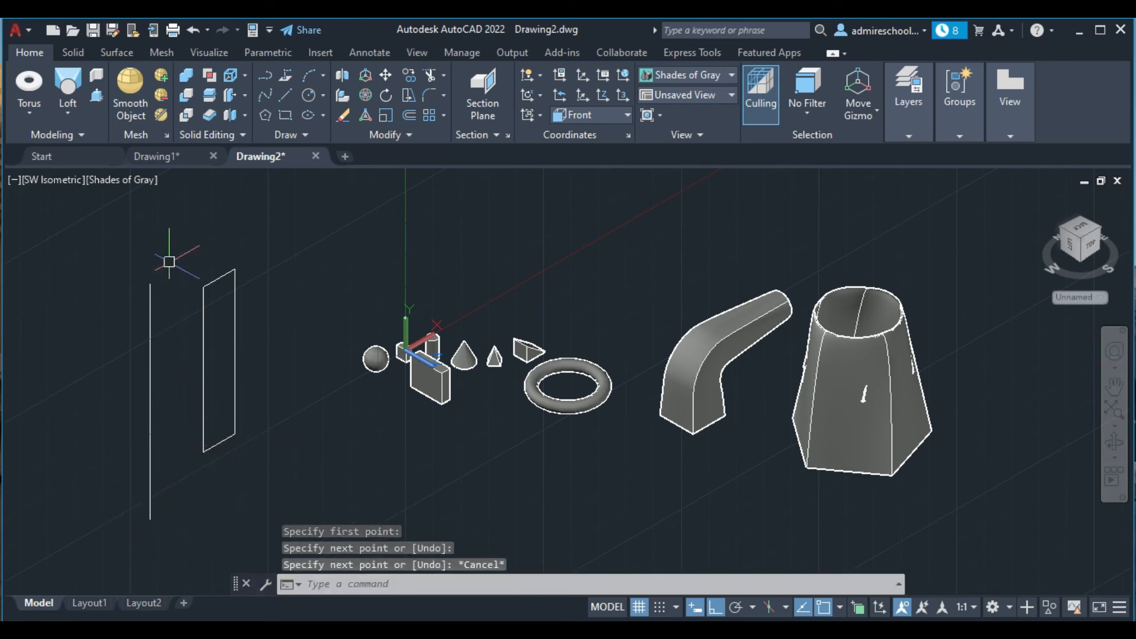
Step: Revolve the upright rectangle 270 degrees about the vertical line, using the line's two endpoints as the axis
{"action": "left_click", "coordinate": [73, 105]}
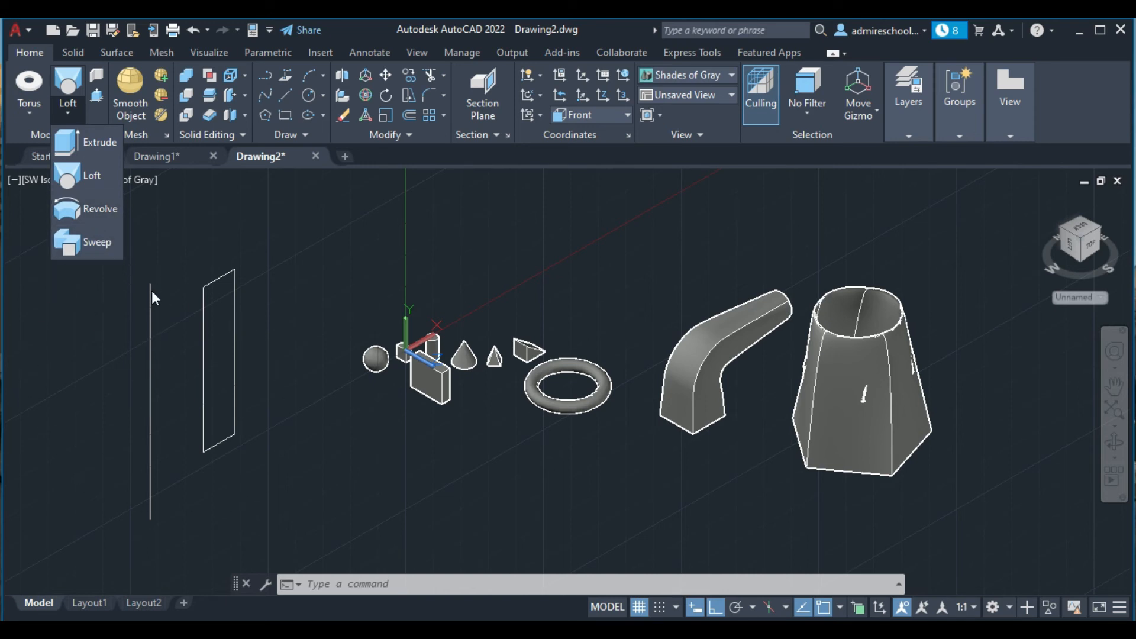
{"action": "left_click", "coordinate": [87, 218]}
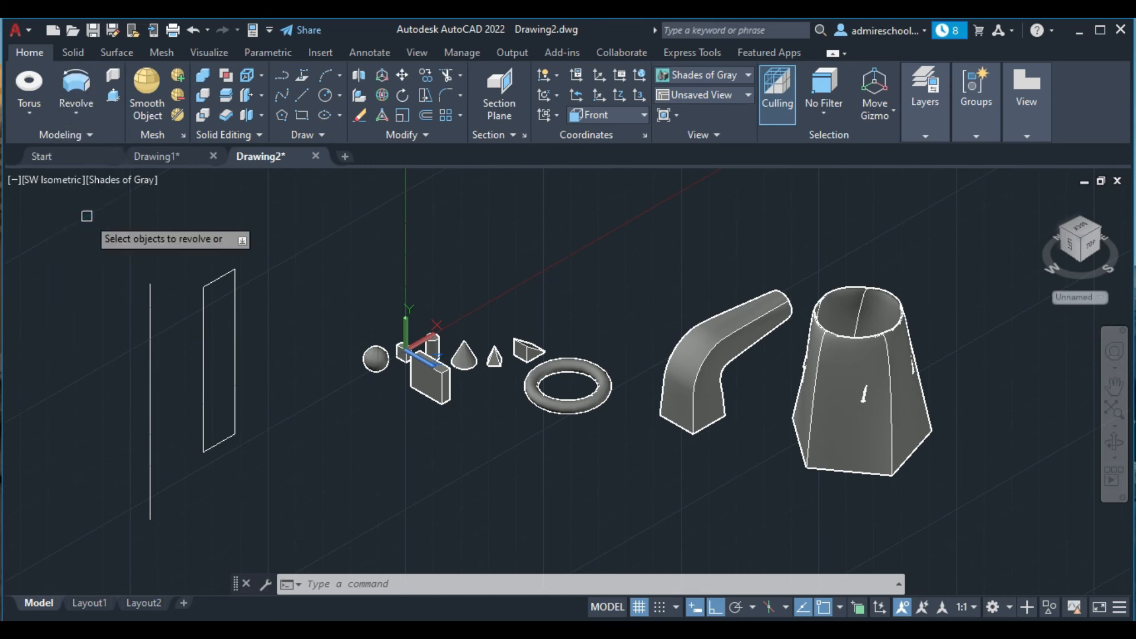
{"action": "left_click", "coordinate": [215, 280]}
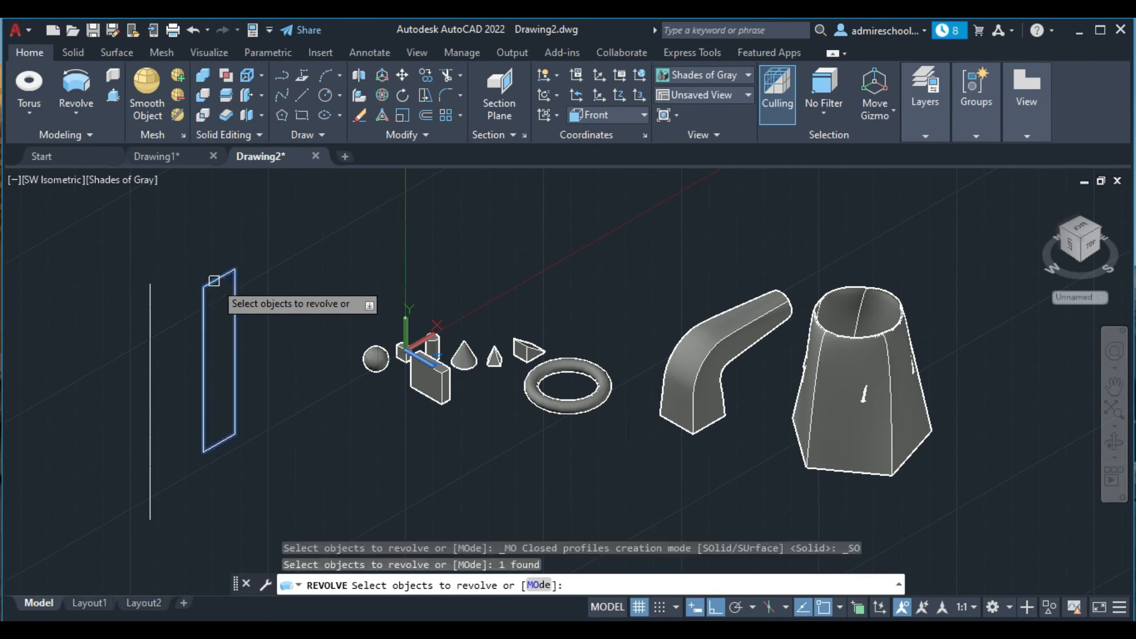
{"action": "key", "text": "Return"}
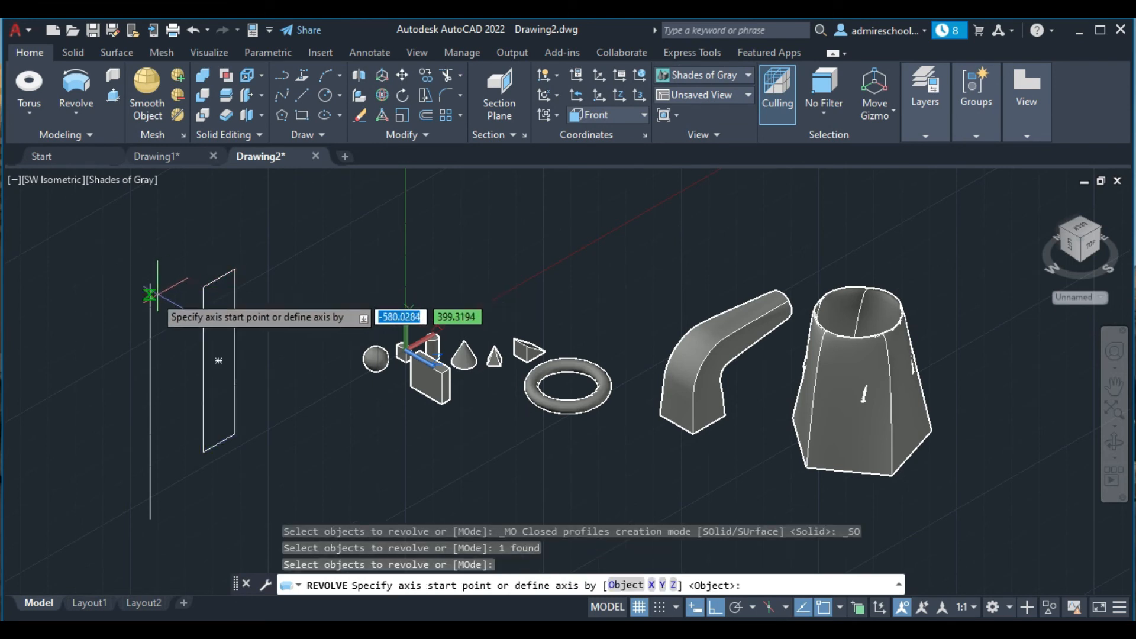
{"action": "left_click", "coordinate": [150, 284]}
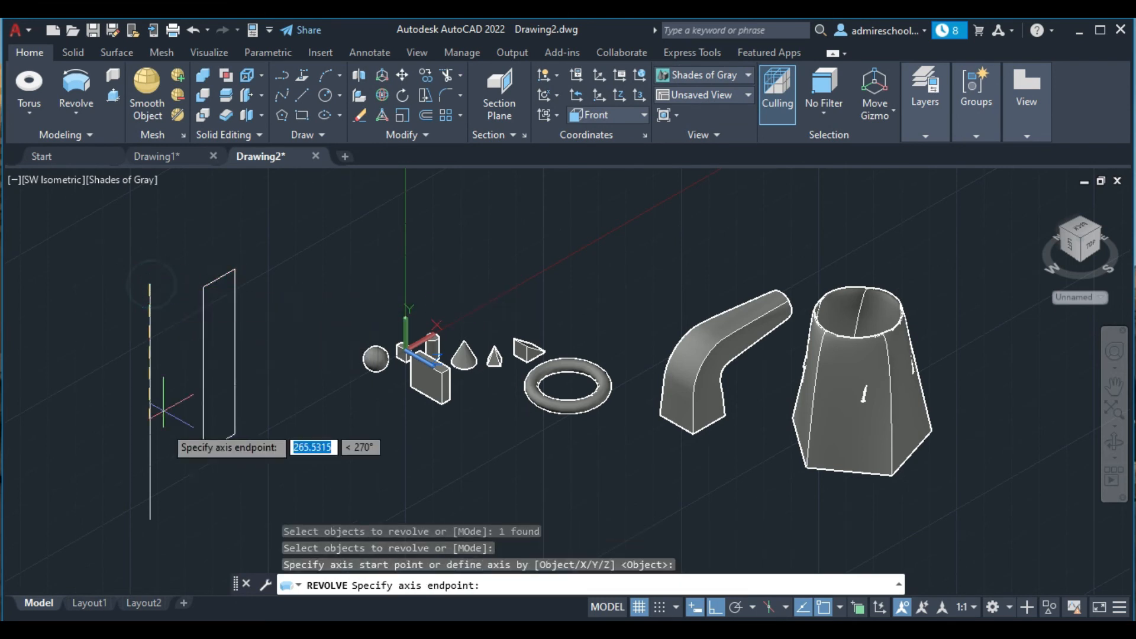
{"action": "left_click", "coordinate": [151, 520]}
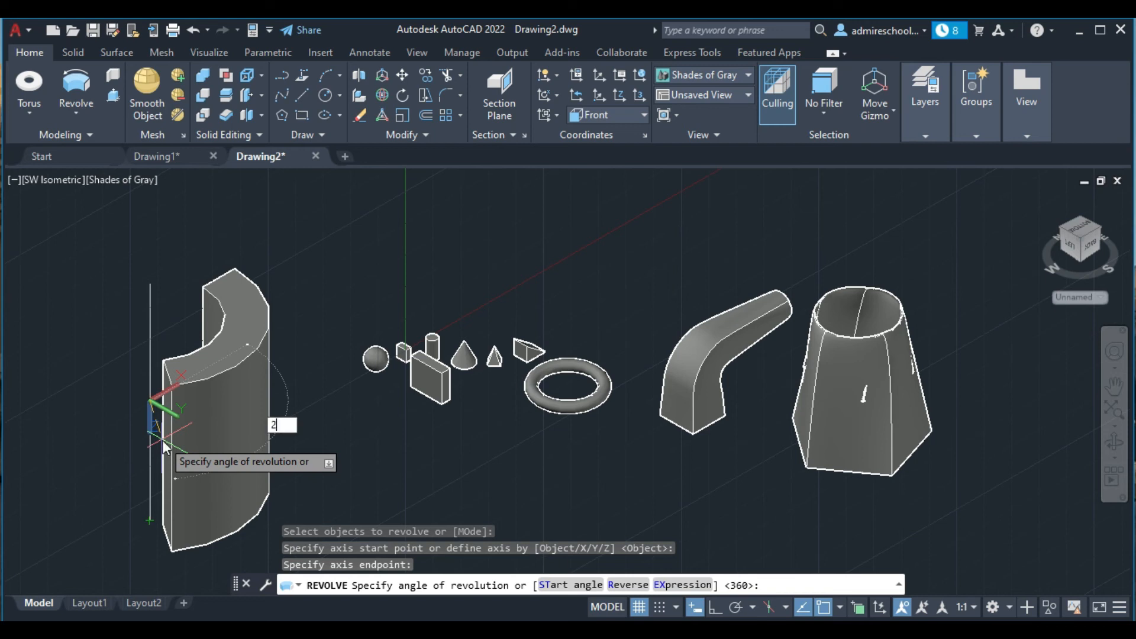
{"action": "key", "text": "Return"}
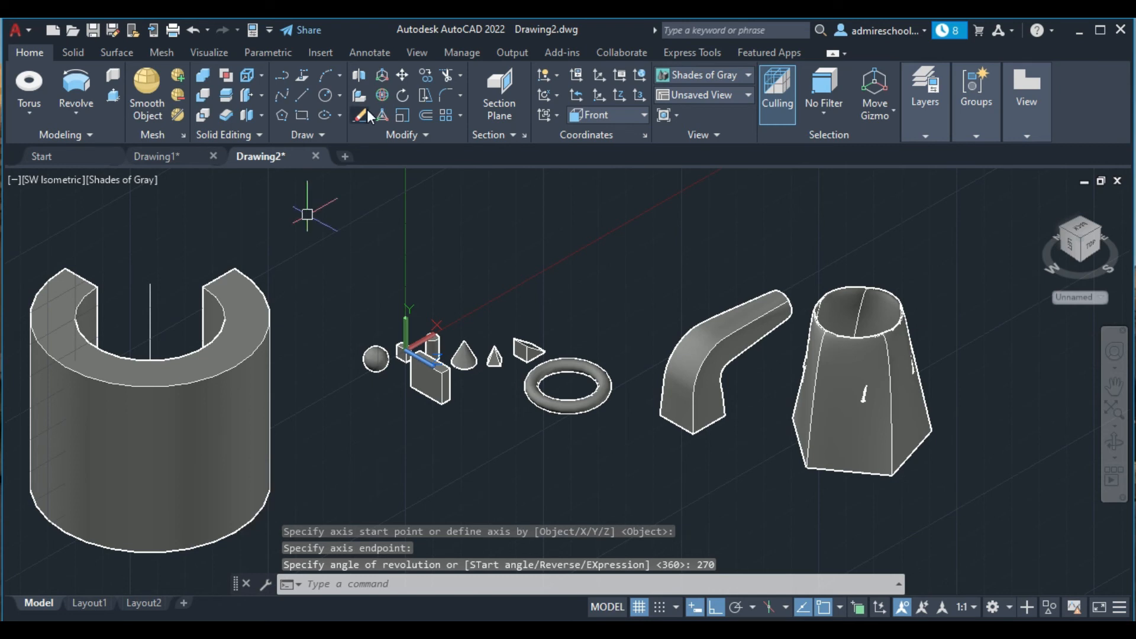
Step: Set the UCS to Top and draw a helix beyond the lofted solid, base radius about 469, top radius about 728, height about 714
{"action": "left_click", "coordinate": [75, 111]}
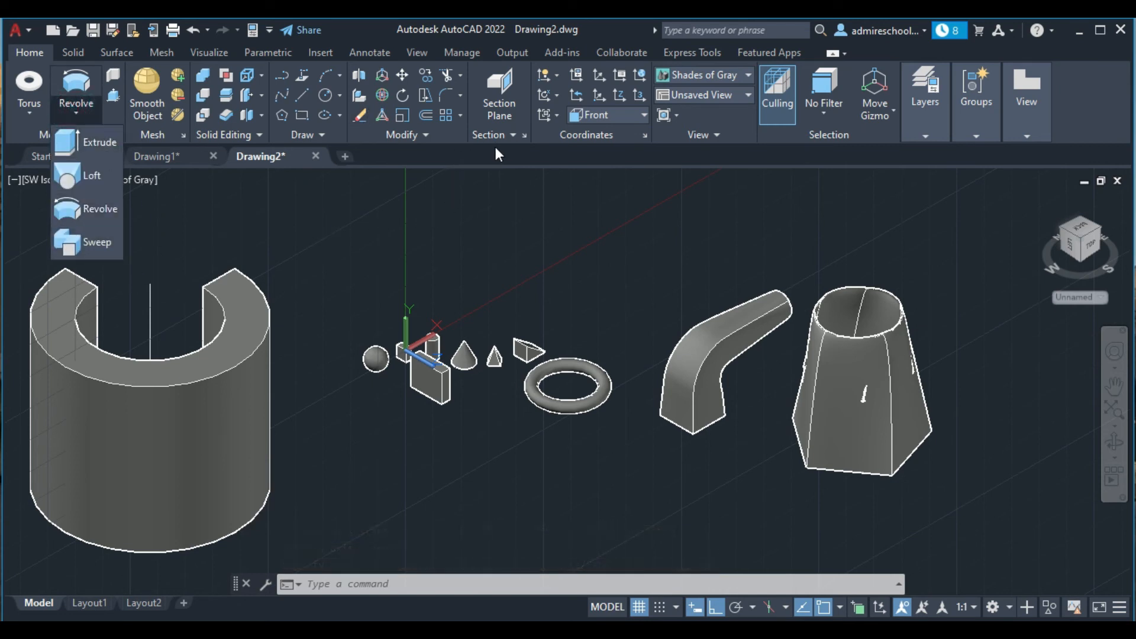
{"action": "left_click", "coordinate": [644, 115]}
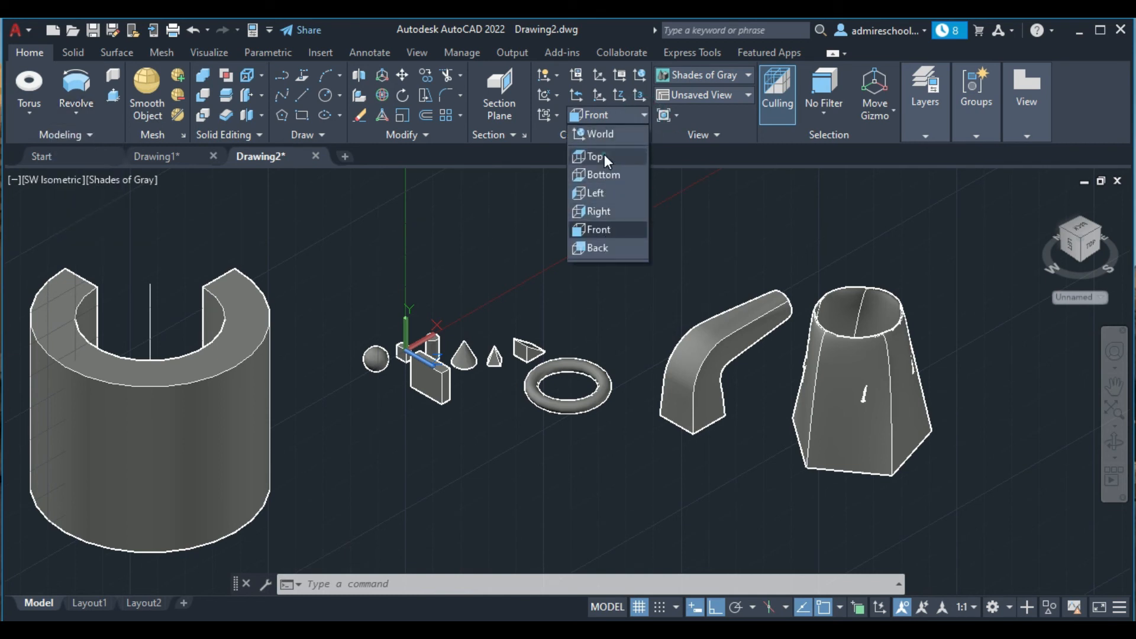
{"action": "left_click", "coordinate": [605, 155]}
{"action": "scroll", "coordinate": [601, 300], "scroll_direction": "down", "scroll_amount": 6}
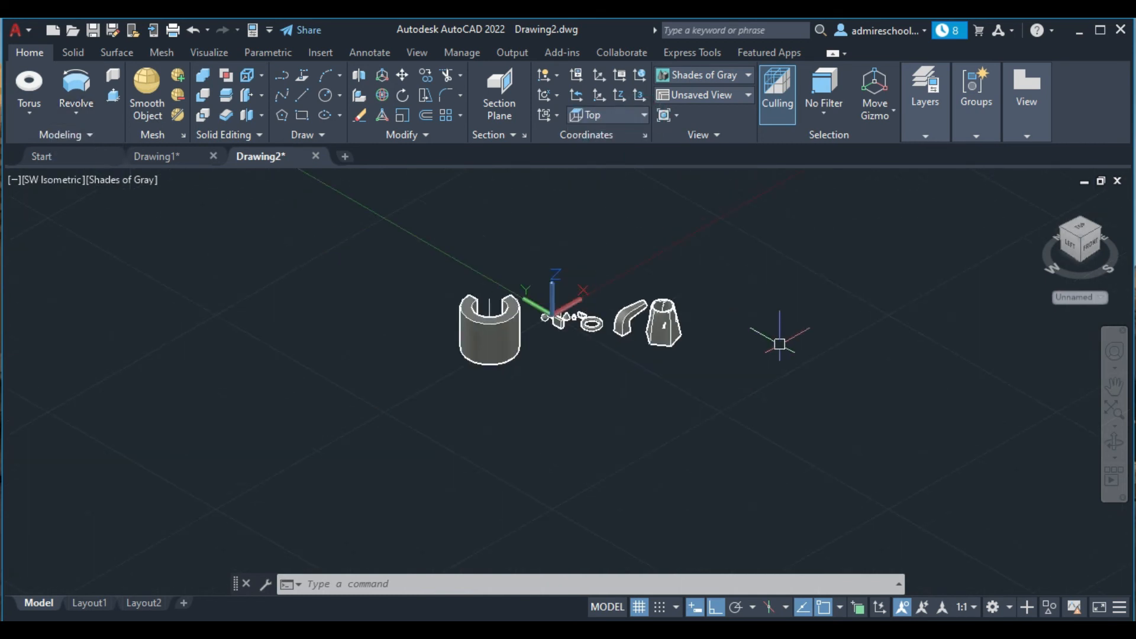
{"action": "scroll", "coordinate": [935, 330], "scroll_direction": "up", "scroll_amount": 3}
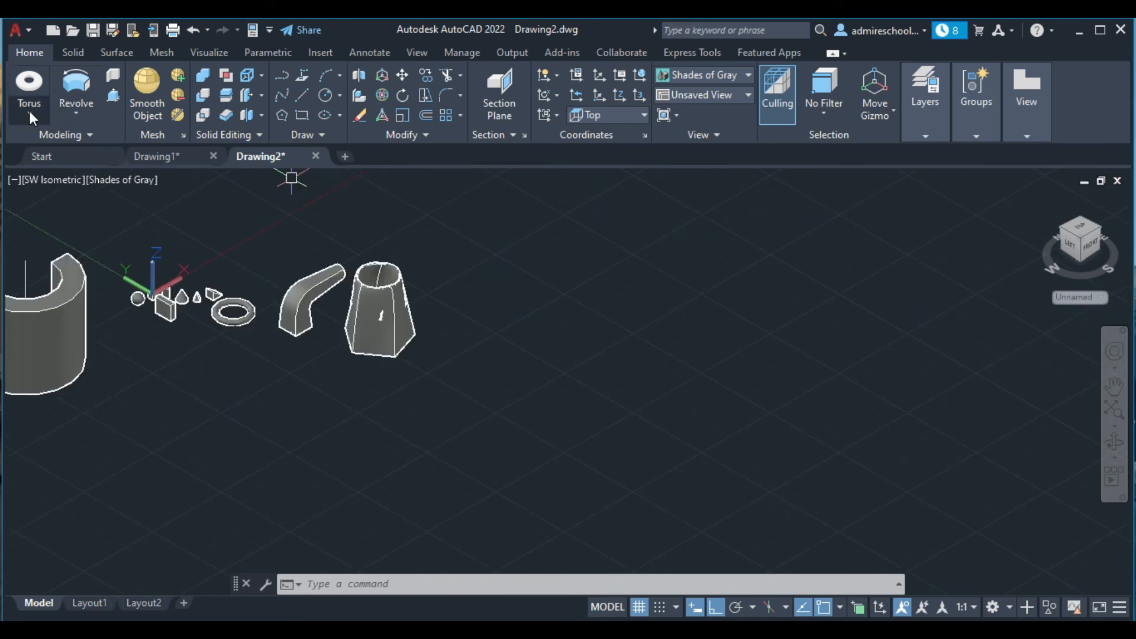
{"action": "left_click", "coordinate": [318, 136]}
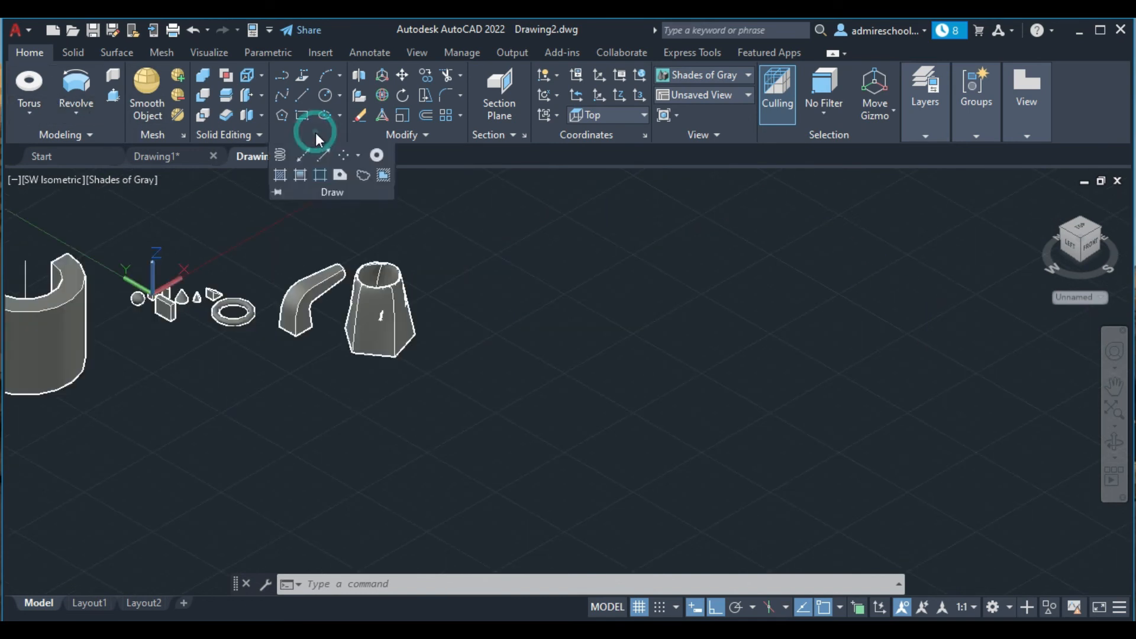
{"action": "left_click", "coordinate": [281, 155]}
{"action": "left_click", "coordinate": [616, 383]}
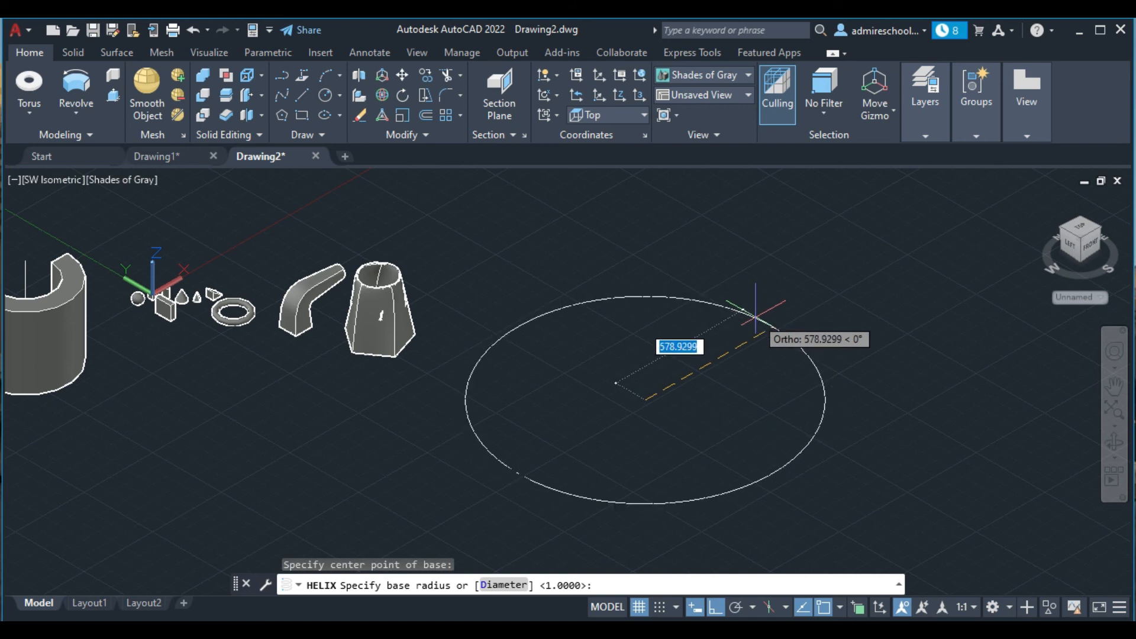
{"action": "left_click", "coordinate": [735, 332]}
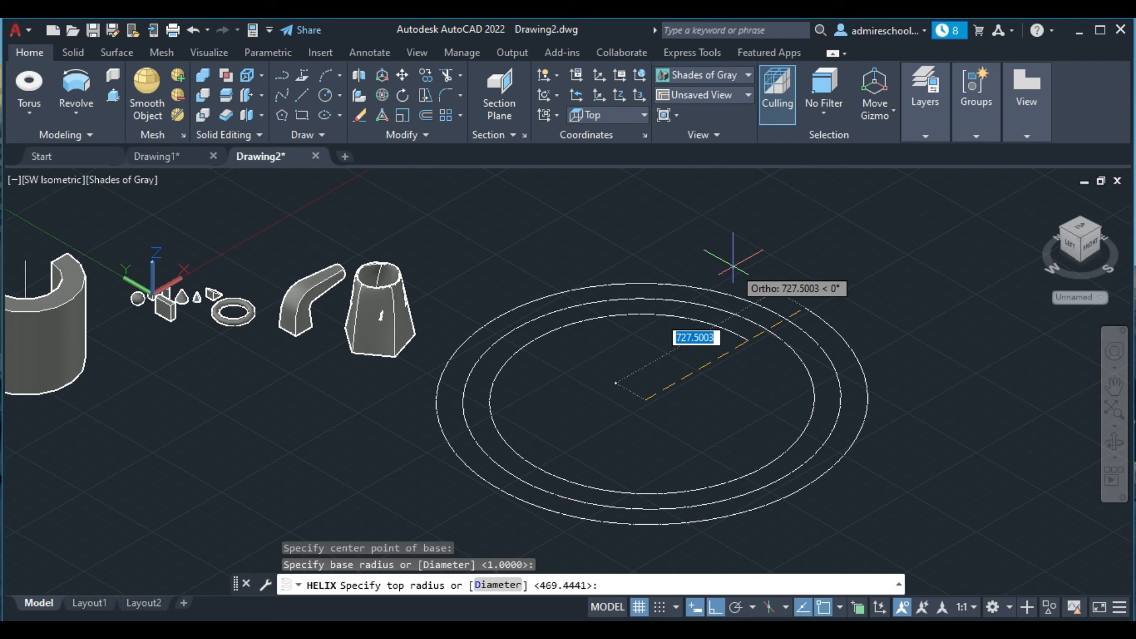
{"action": "left_click", "coordinate": [733, 261]}
{"action": "left_click", "coordinate": [723, 218]}
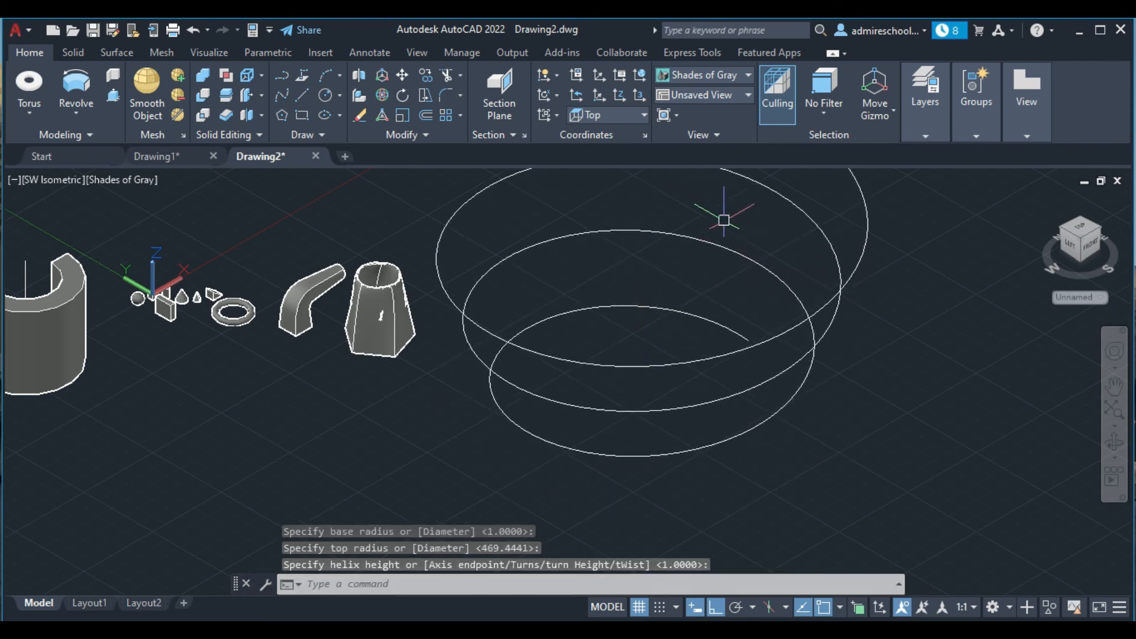
{"action": "left_click", "coordinate": [919, 630]}
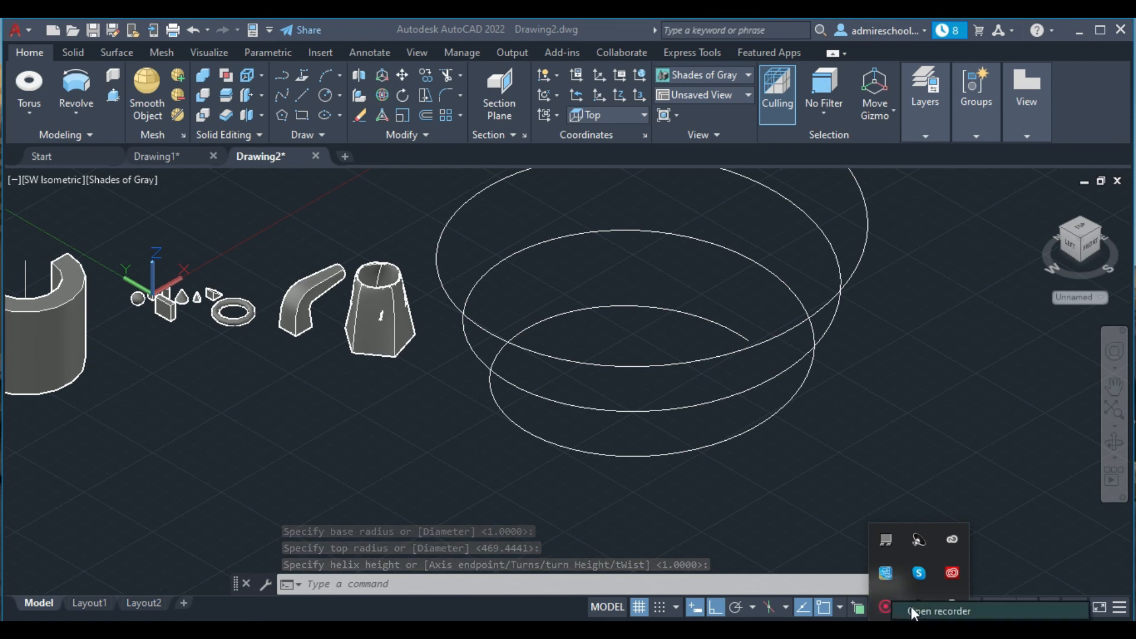
{"action": "left_click", "coordinate": [892, 603]}
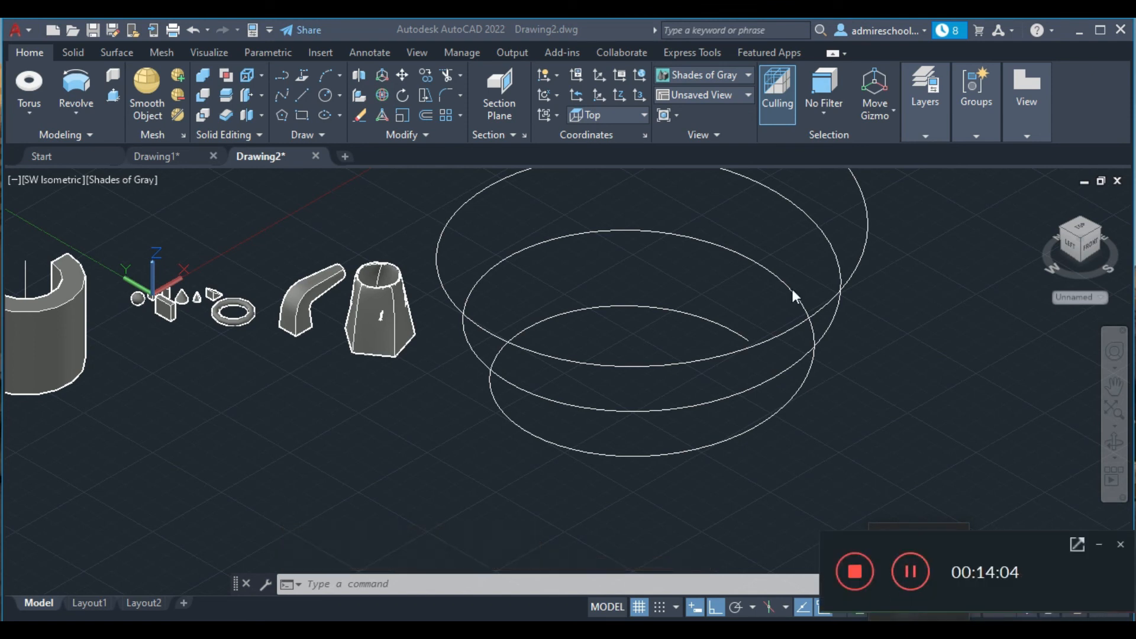
{"action": "left_click", "coordinate": [1099, 545]}
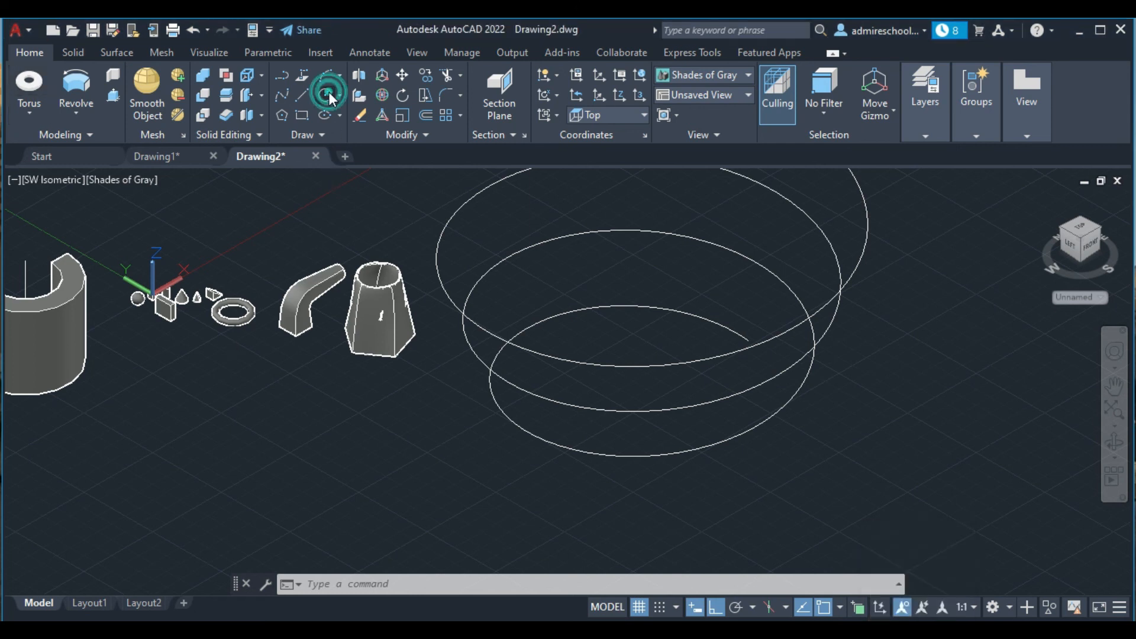
Step: Draw a small circle centred on the upper end of the helix as a sweep profile
{"action": "scroll", "coordinate": [750, 323], "scroll_direction": "down", "scroll_amount": 2}
{"action": "scroll", "coordinate": [750, 323], "scroll_direction": "down", "scroll_amount": 1}
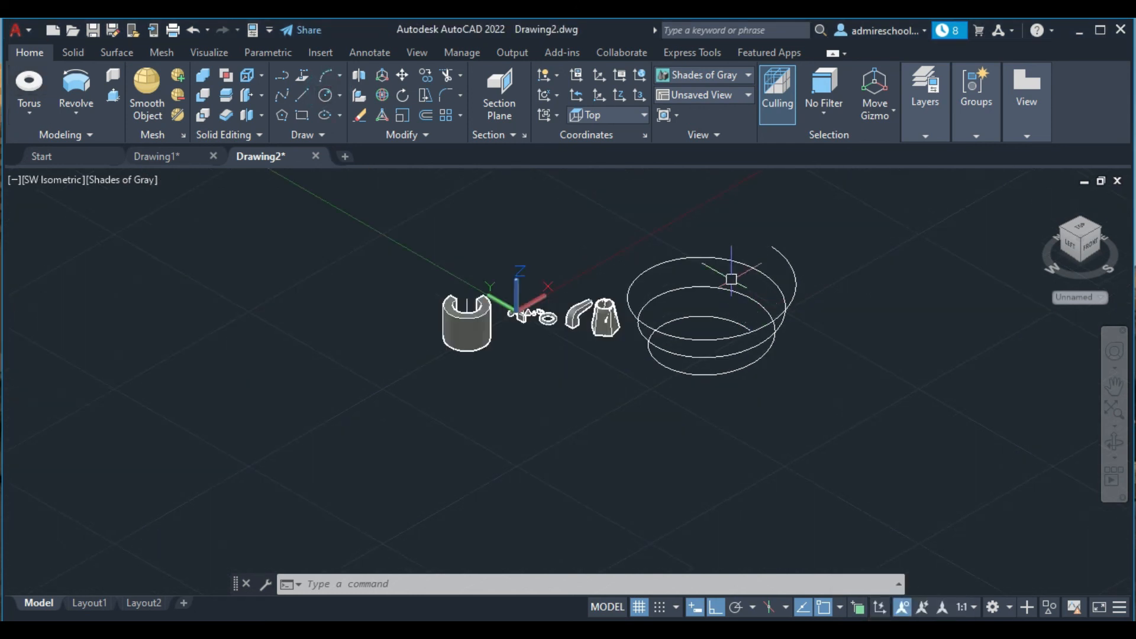
{"action": "left_click", "coordinate": [326, 97]}
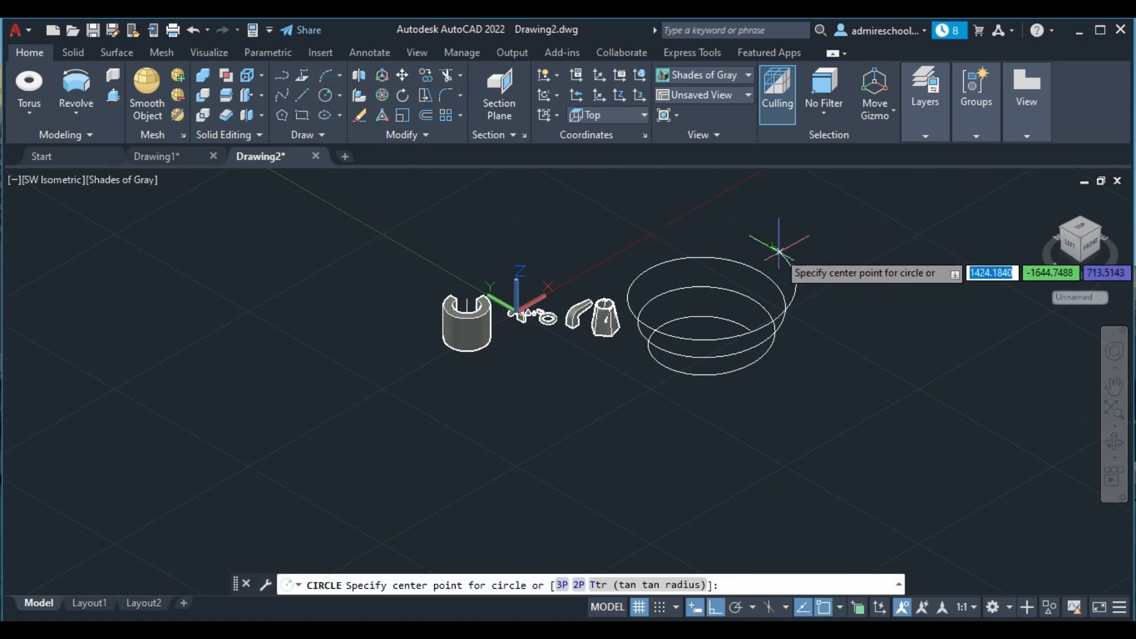
{"action": "left_click", "coordinate": [773, 246]}
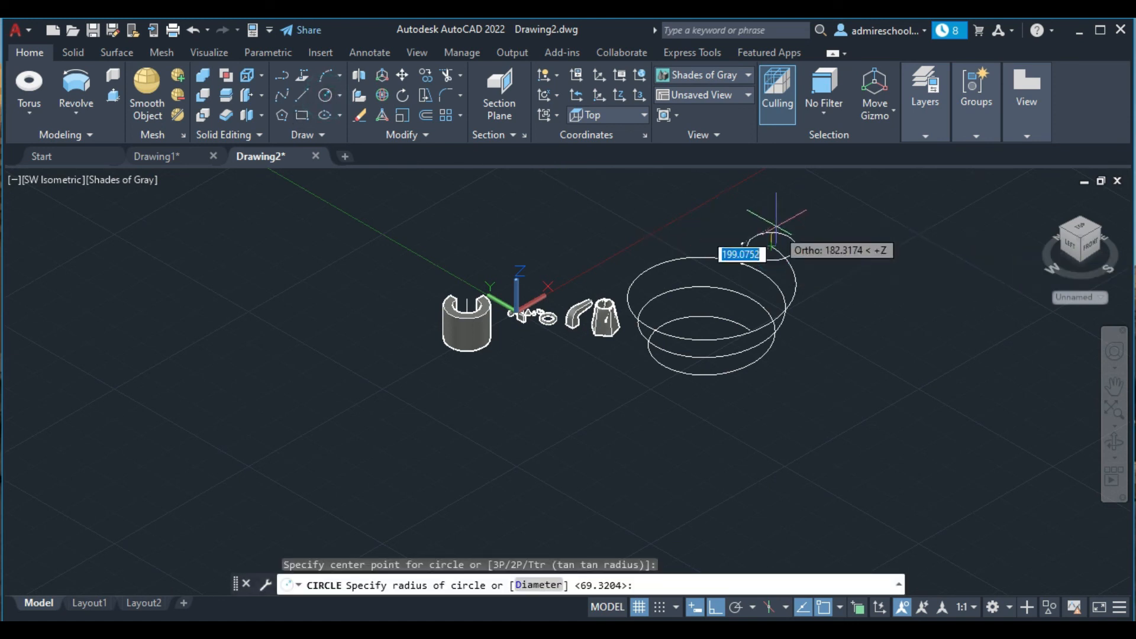
{"action": "left_click", "coordinate": [772, 230]}
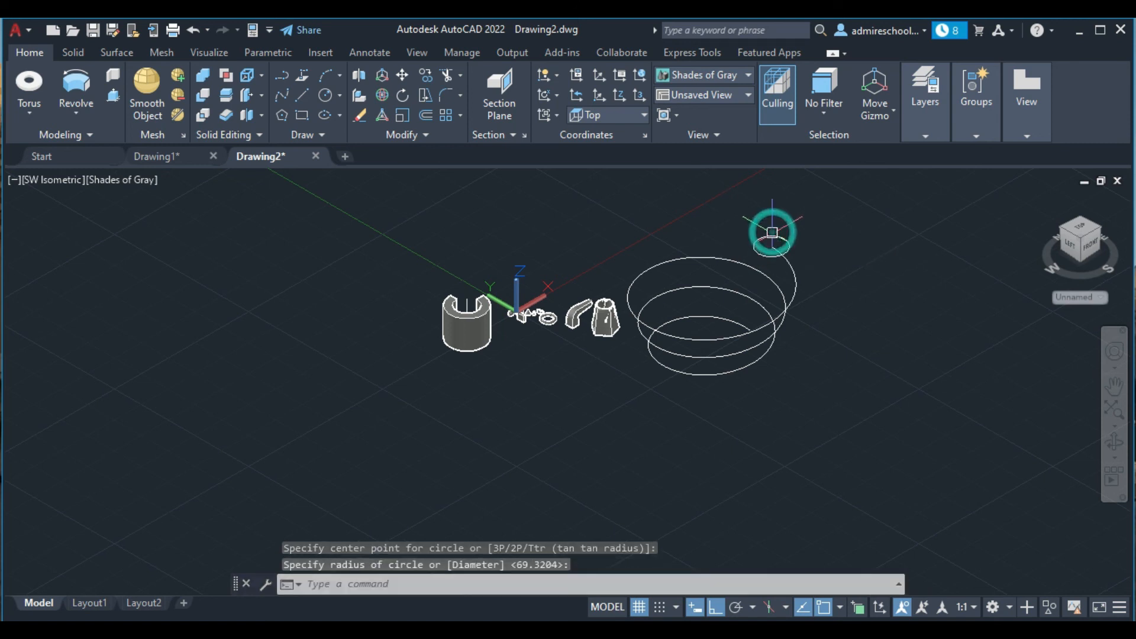
Step: Try to sweep the small circle along the helix path as a solid
{"action": "left_click", "coordinate": [78, 107]}
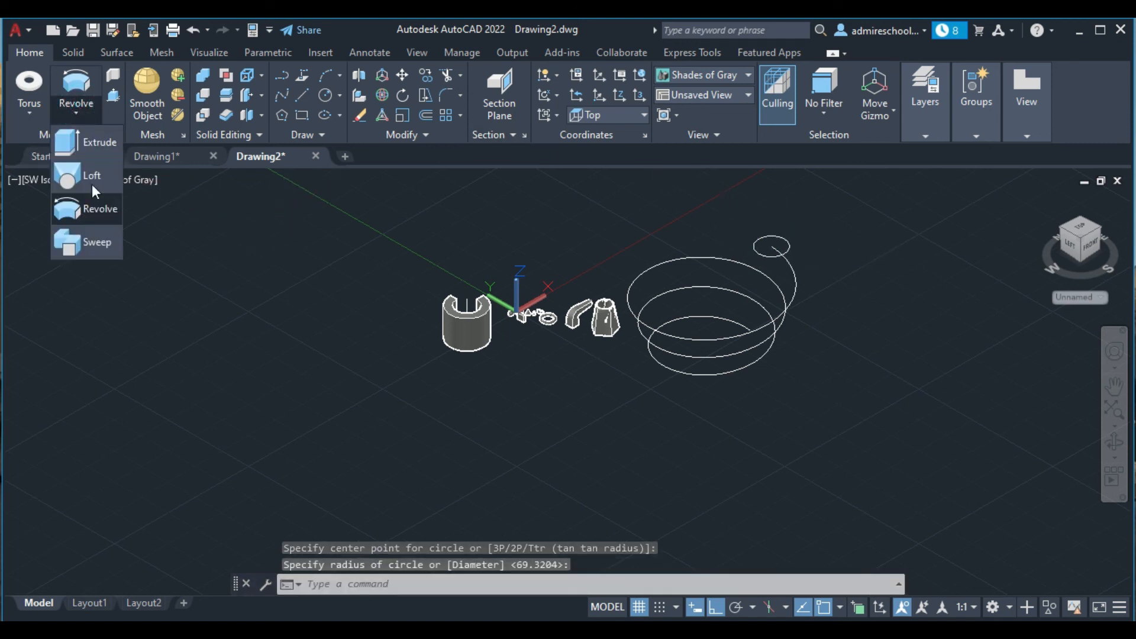
{"action": "left_click", "coordinate": [94, 246]}
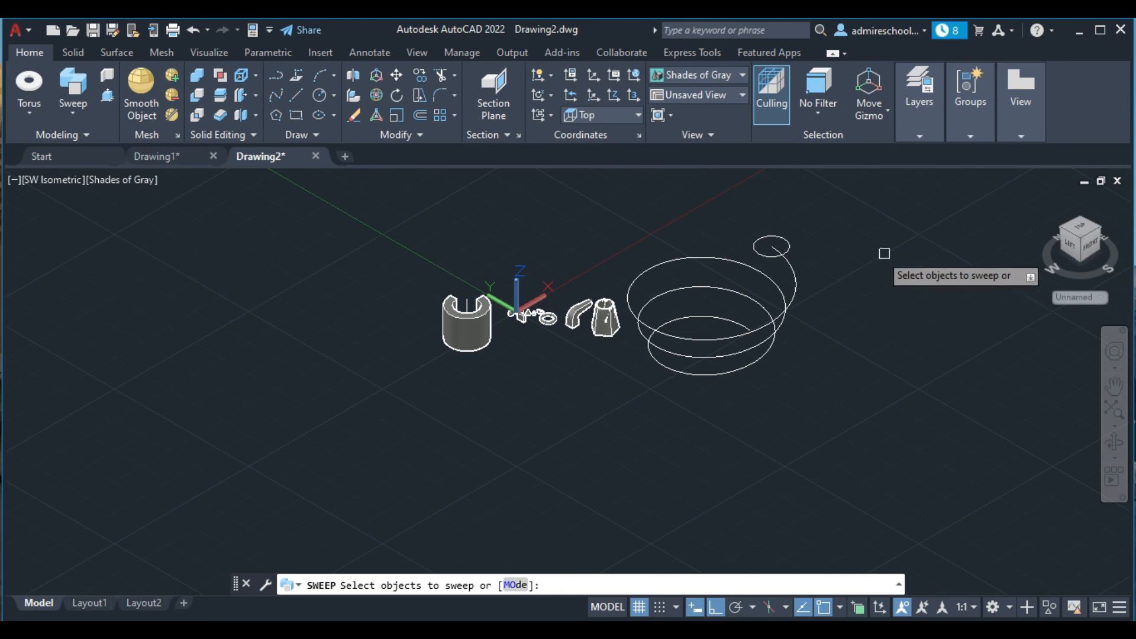
{"action": "left_click", "coordinate": [786, 238]}
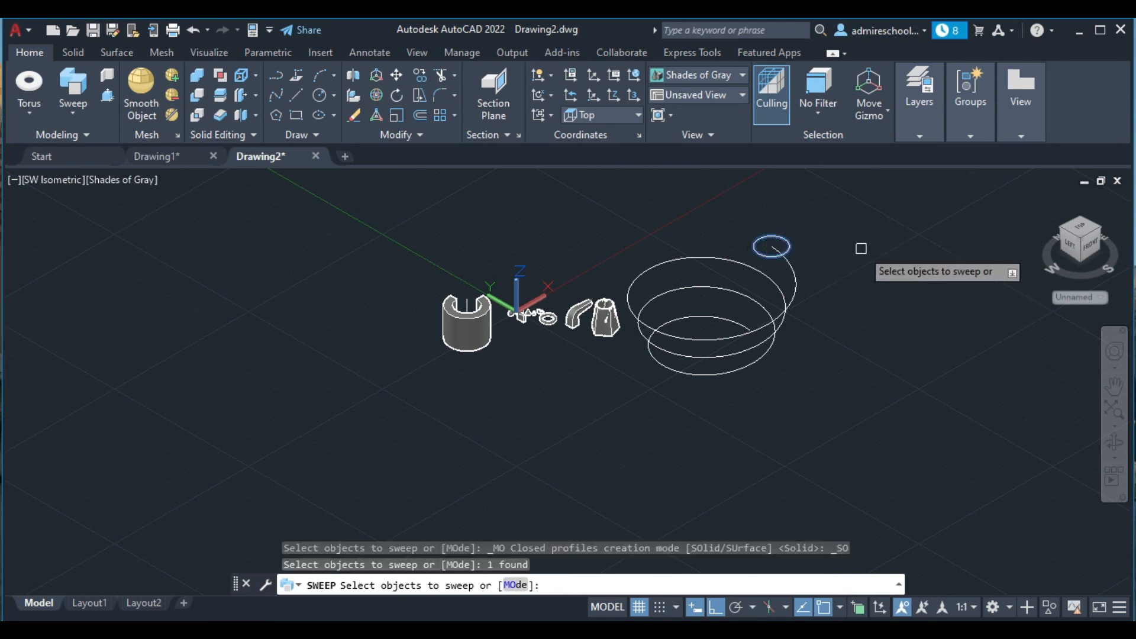
{"action": "key", "text": "Return"}
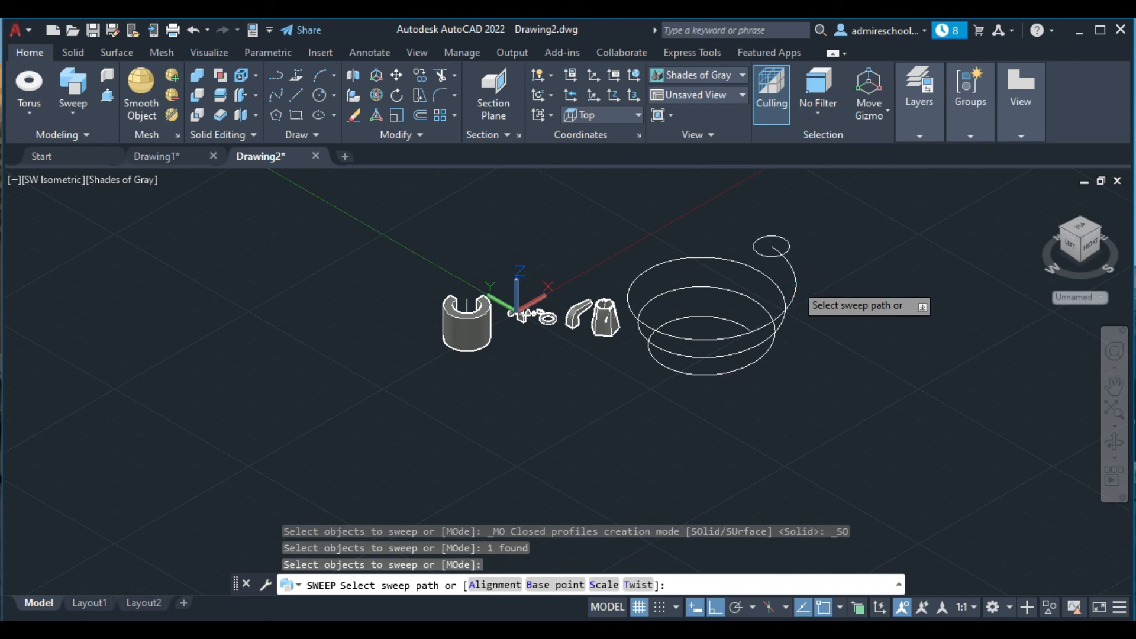
{"action": "left_click", "coordinate": [796, 288]}
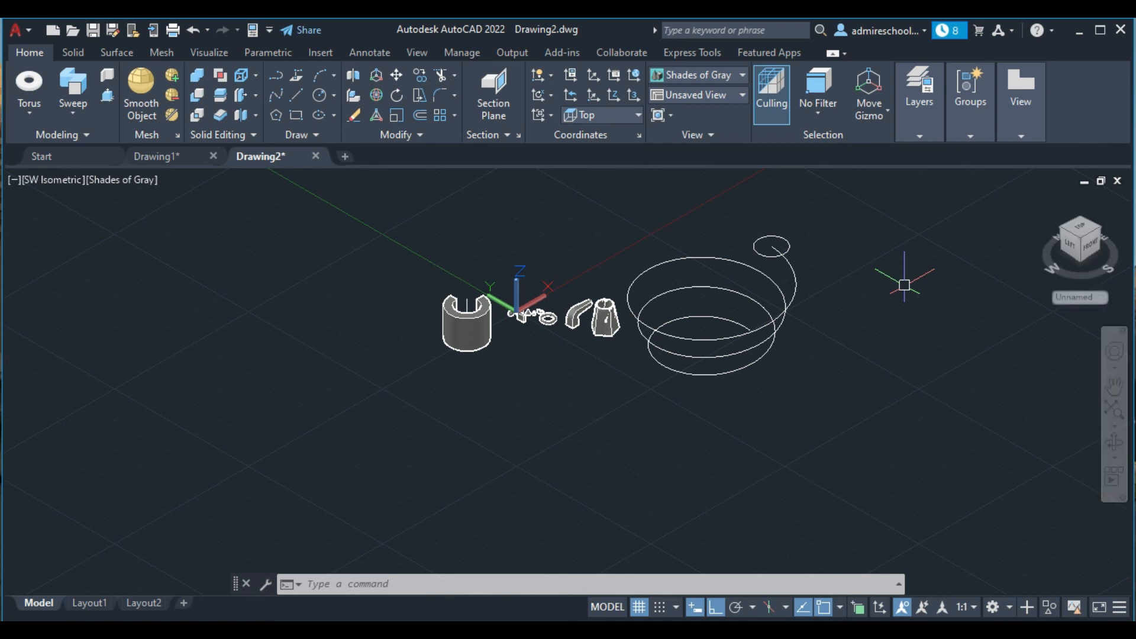
Step: Erase the small circle at the upper end of the helix
{"action": "scroll", "coordinate": [741, 213], "scroll_direction": "up", "scroll_amount": 2}
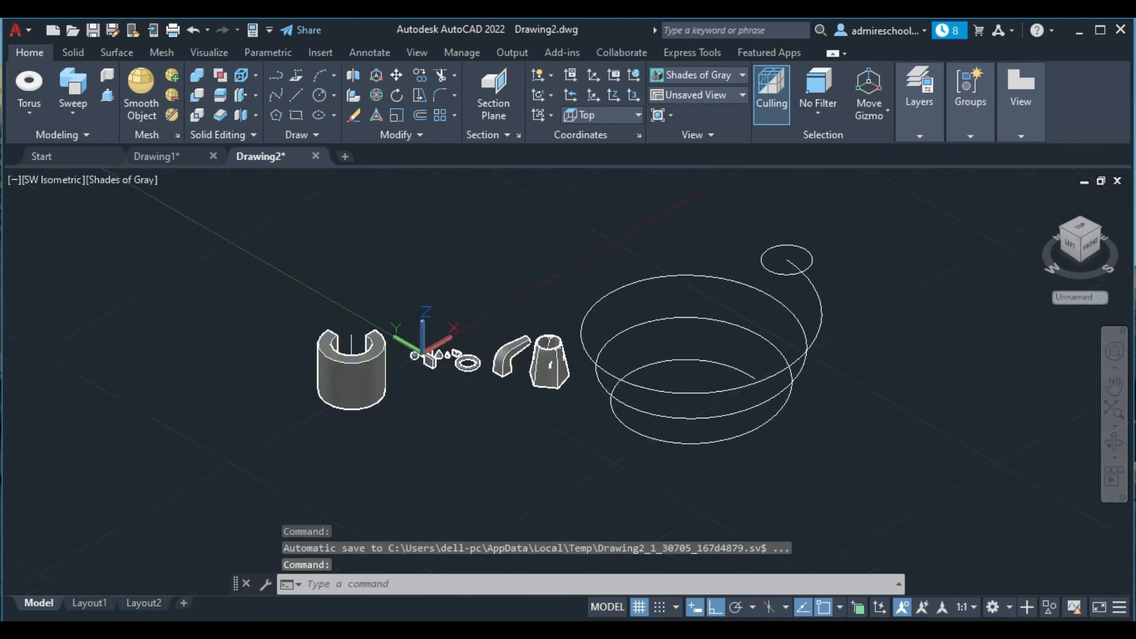
{"action": "scroll", "coordinate": [728, 203], "scroll_direction": "down", "scroll_amount": 1}
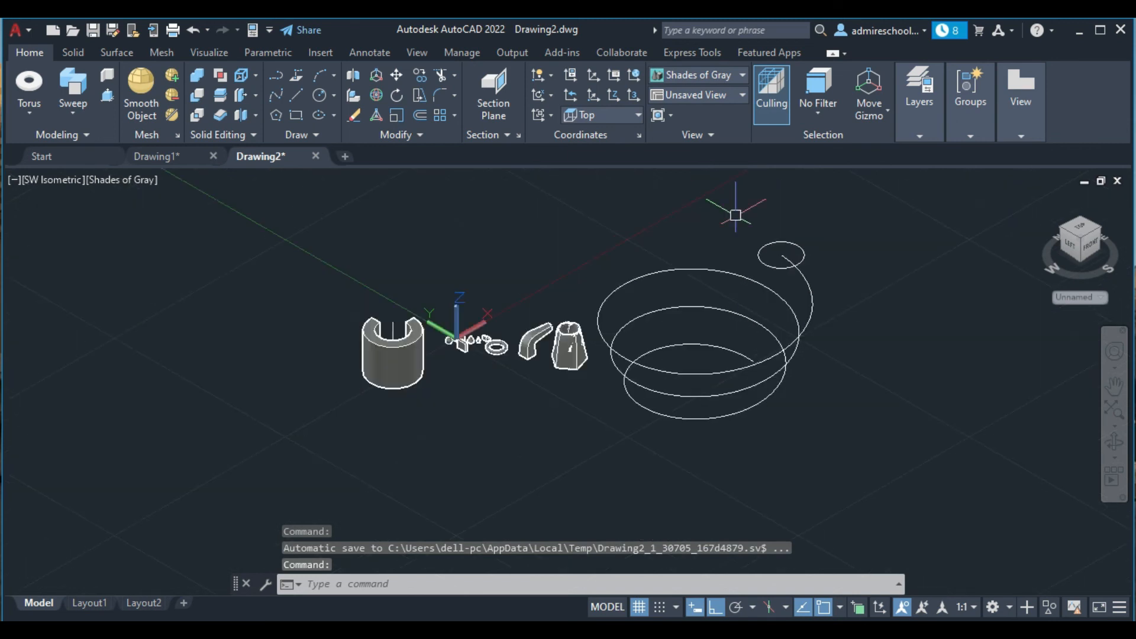
{"action": "left_click", "coordinate": [764, 243]}
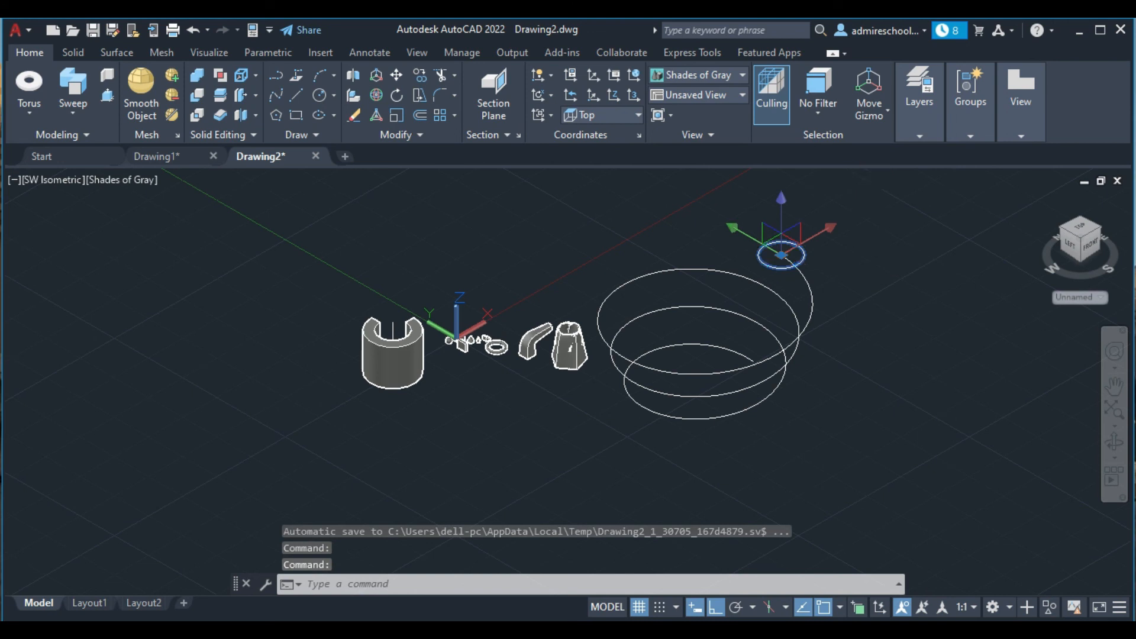
{"action": "key", "text": "Delete"}
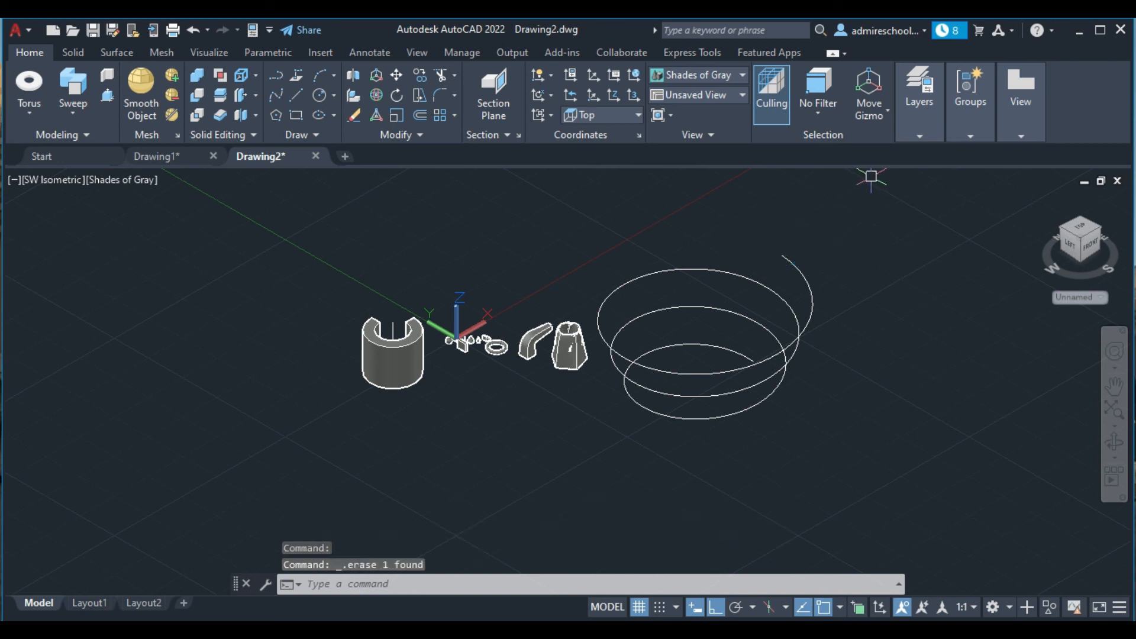
Step: Draw a new, smaller circle centred on the upper endpoint of the helix as the sweep profile
{"action": "left_click", "coordinate": [322, 97]}
{"action": "scroll", "coordinate": [820, 243], "scroll_direction": "up", "scroll_amount": 5}
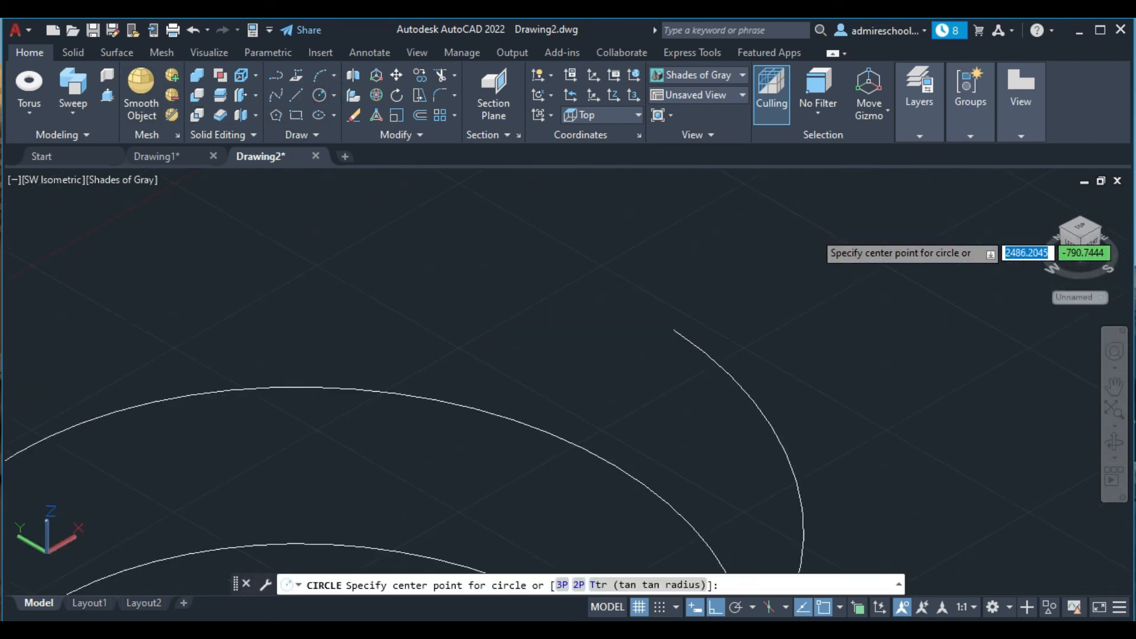
{"action": "left_click", "coordinate": [673, 329]}
{"action": "left_click", "coordinate": [681, 318]}
{"action": "scroll", "coordinate": [639, 214], "scroll_direction": "down", "scroll_amount": 3}
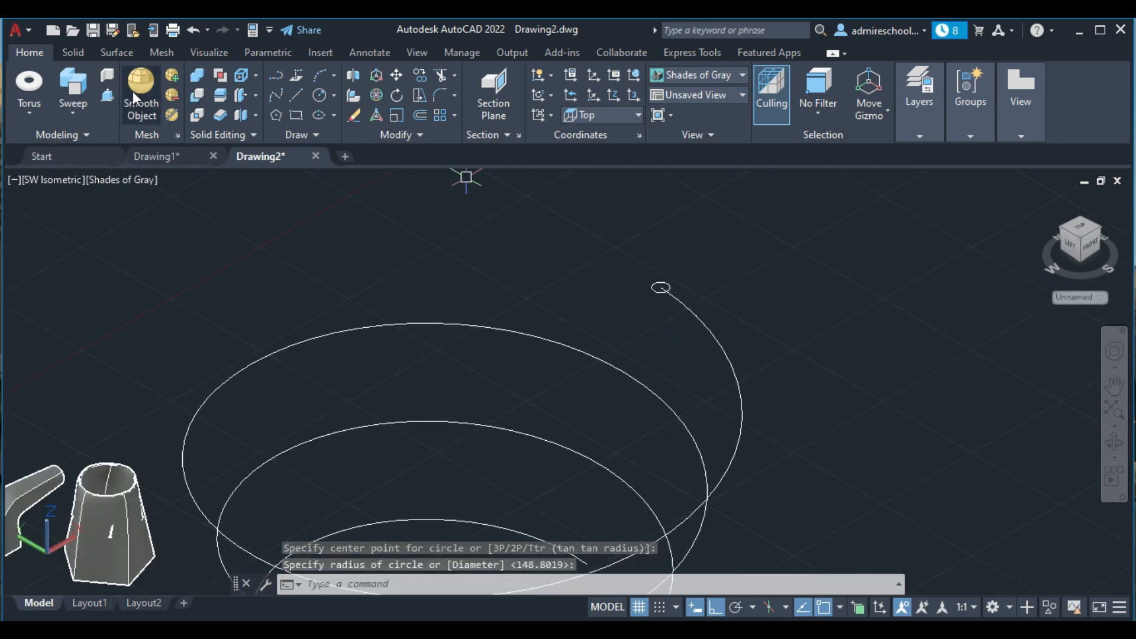
Step: Sweep the small circle along the helix path to form a solid coil
{"action": "left_click", "coordinate": [73, 82]}
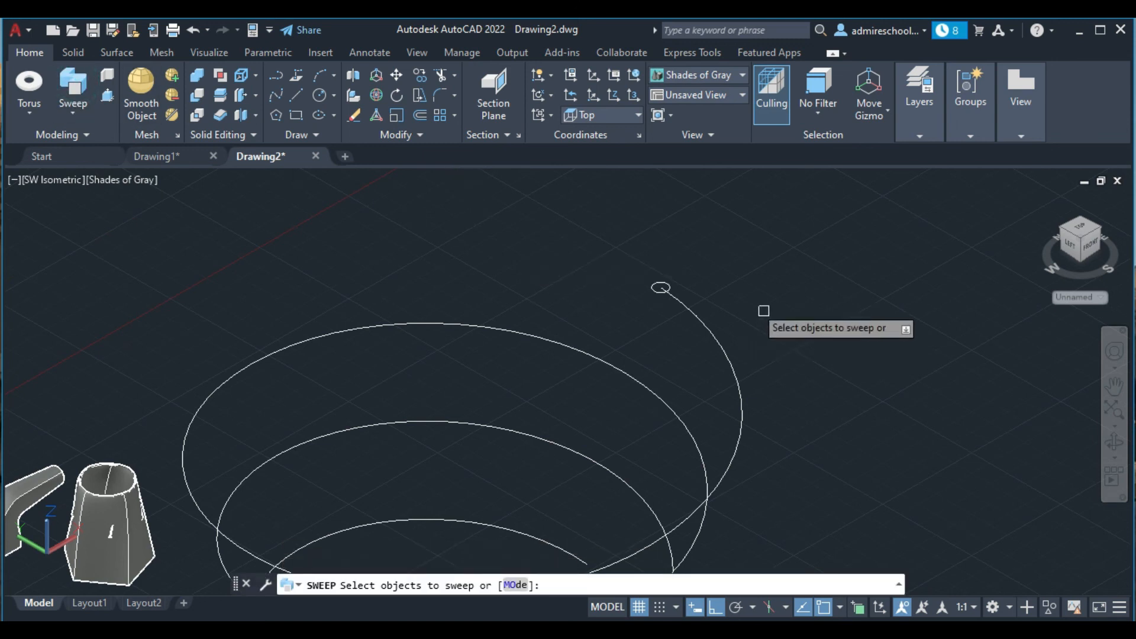
{"action": "scroll", "coordinate": [660, 290], "scroll_direction": "up", "scroll_amount": 3}
{"action": "left_click", "coordinate": [656, 280]}
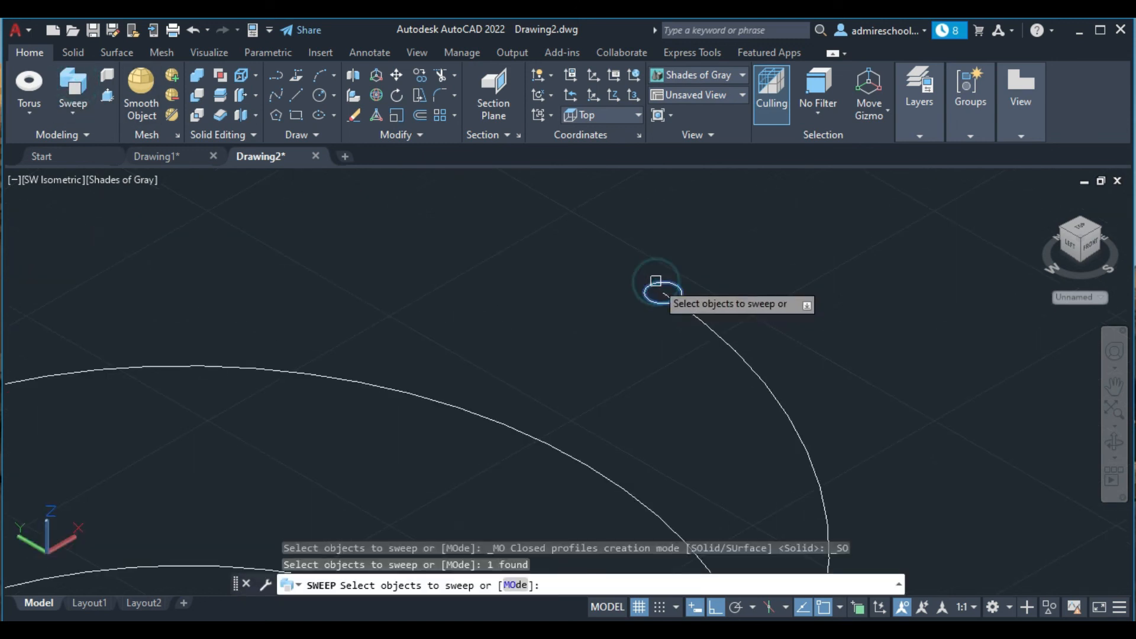
{"action": "key", "text": "Return"}
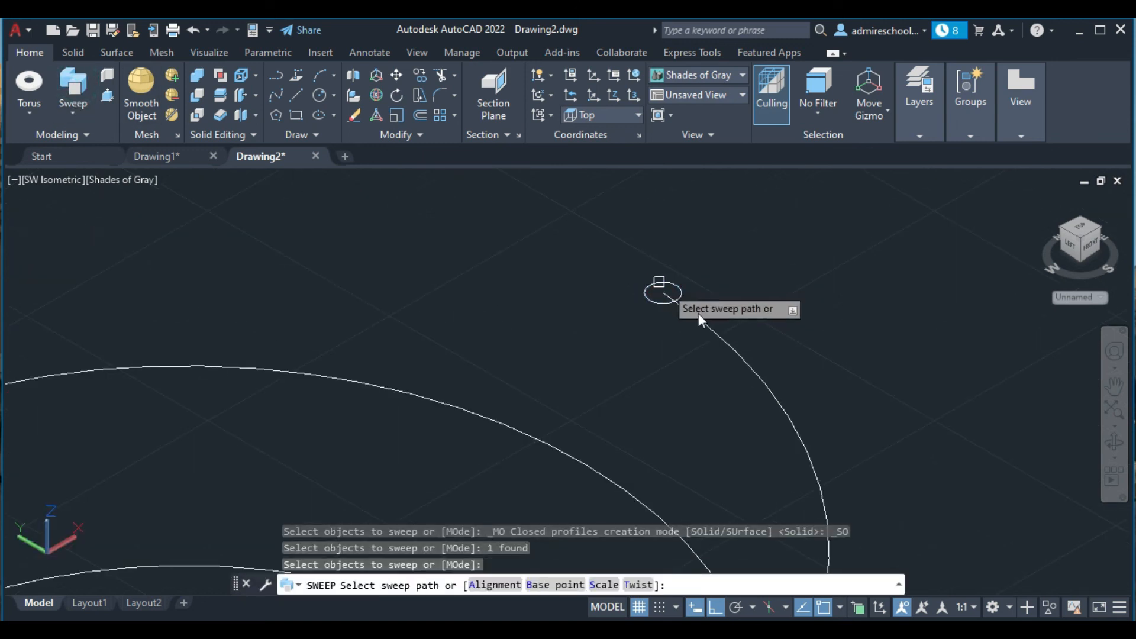
{"action": "left_click", "coordinate": [724, 337]}
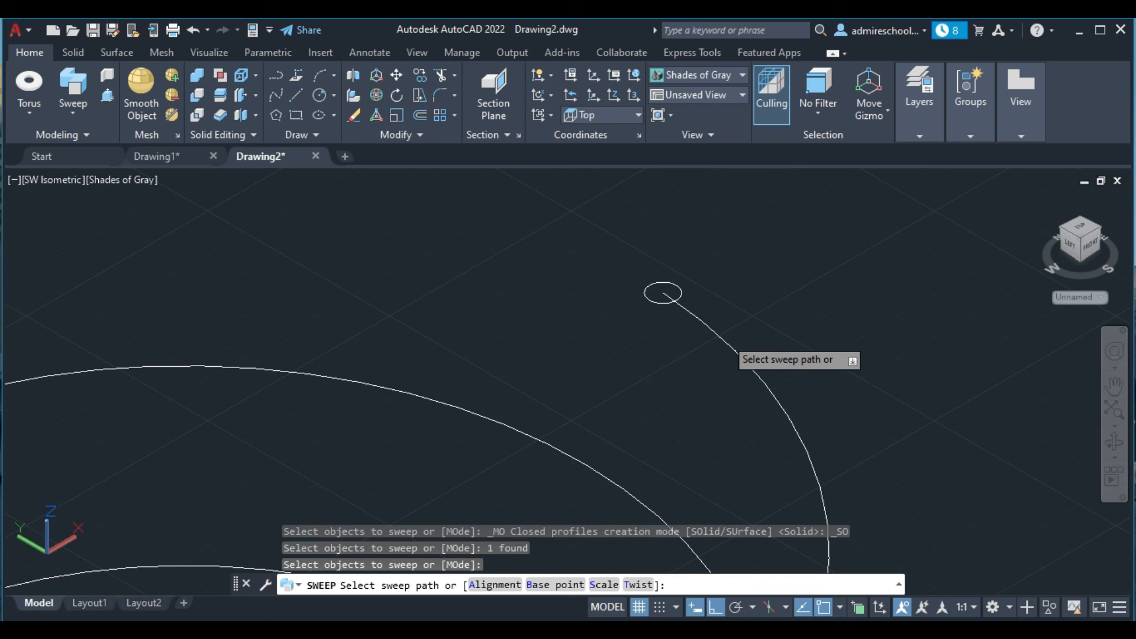
{"action": "left_click", "coordinate": [729, 346]}
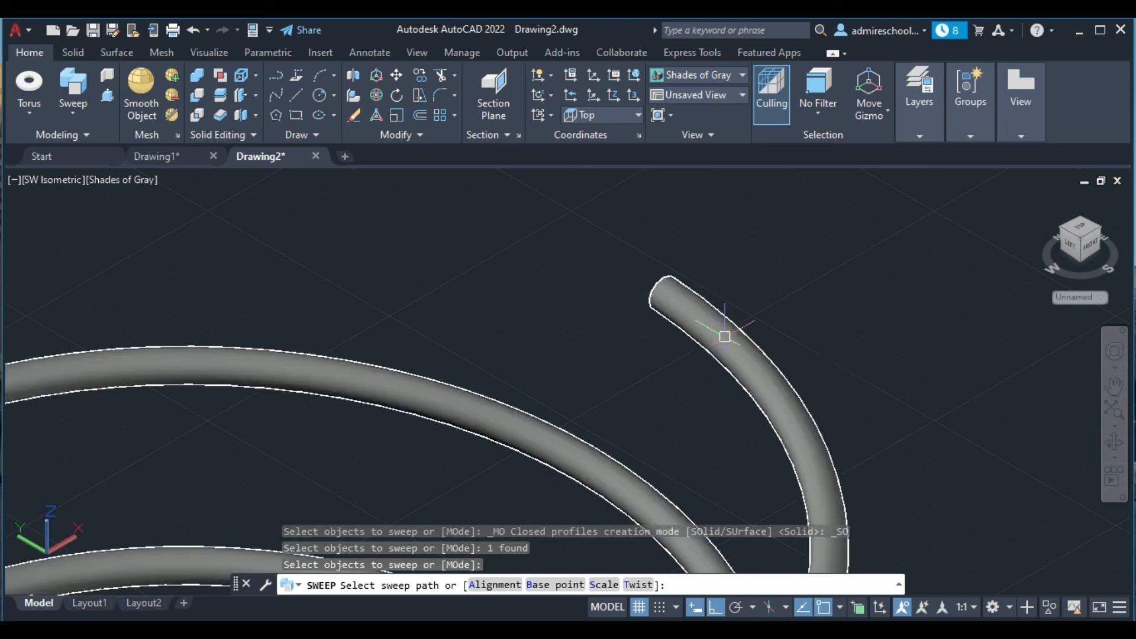
{"action": "key", "text": "Return"}
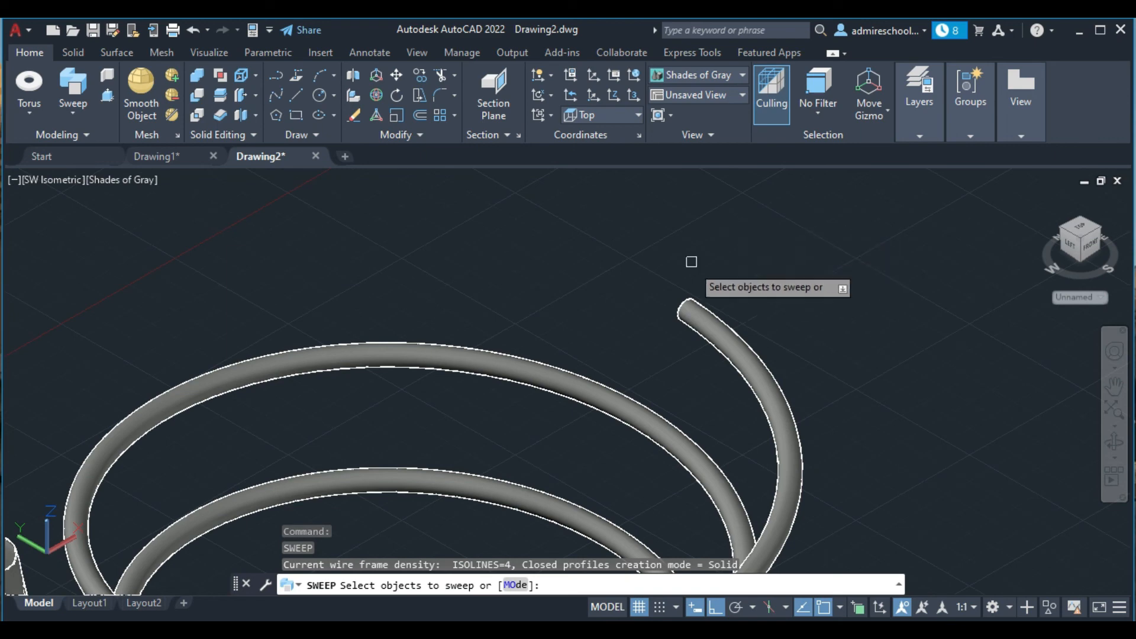
{"action": "scroll", "coordinate": [690, 269], "scroll_direction": "down", "scroll_amount": 5}
{"action": "scroll", "coordinate": [690, 272], "scroll_direction": "up", "scroll_amount": 3}
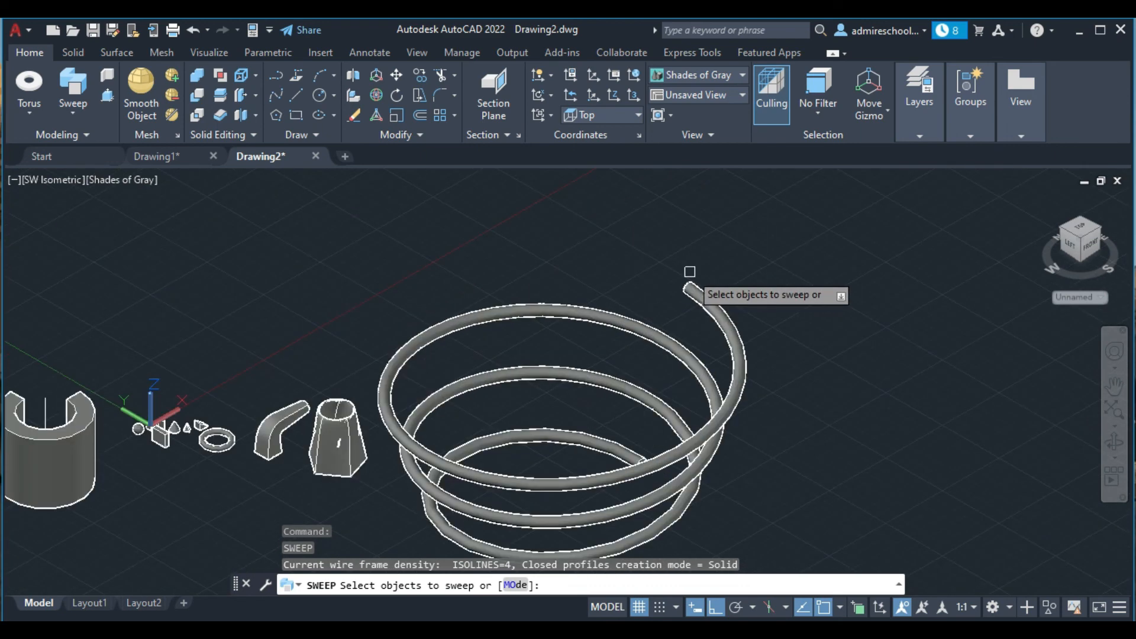